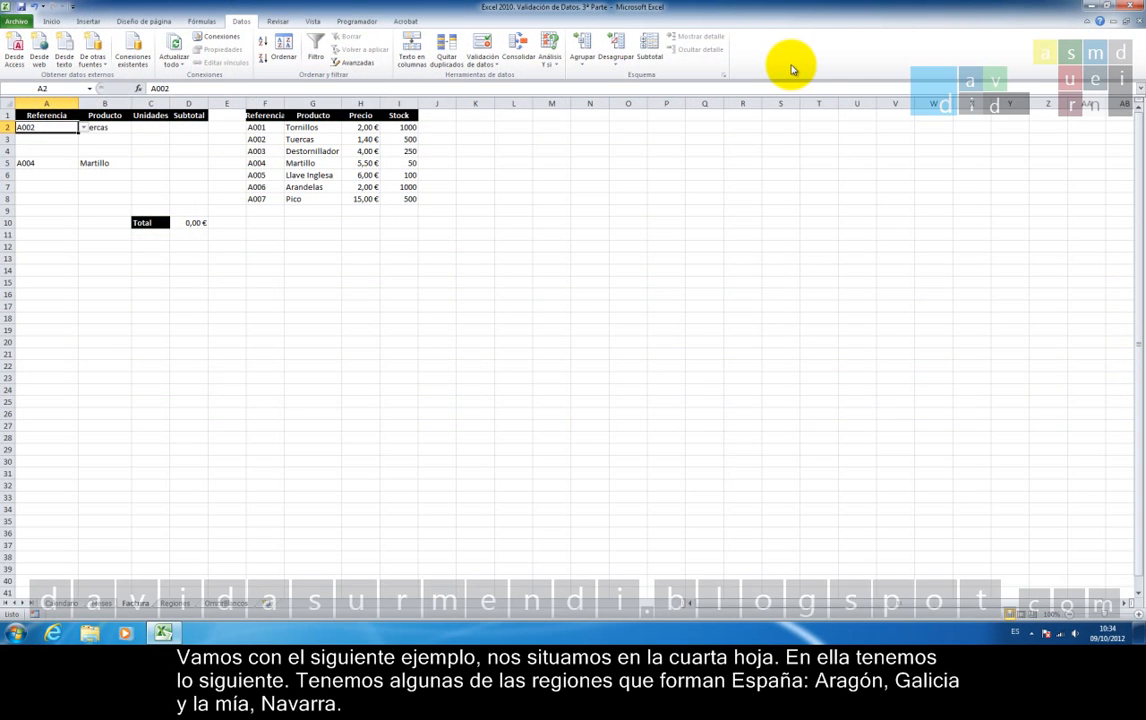
# - On the Regiones sheet, restrict cell B1 to a drop-down list validation sourced from the region headers =$D$1:$F$1
pyautogui.click(177, 604)
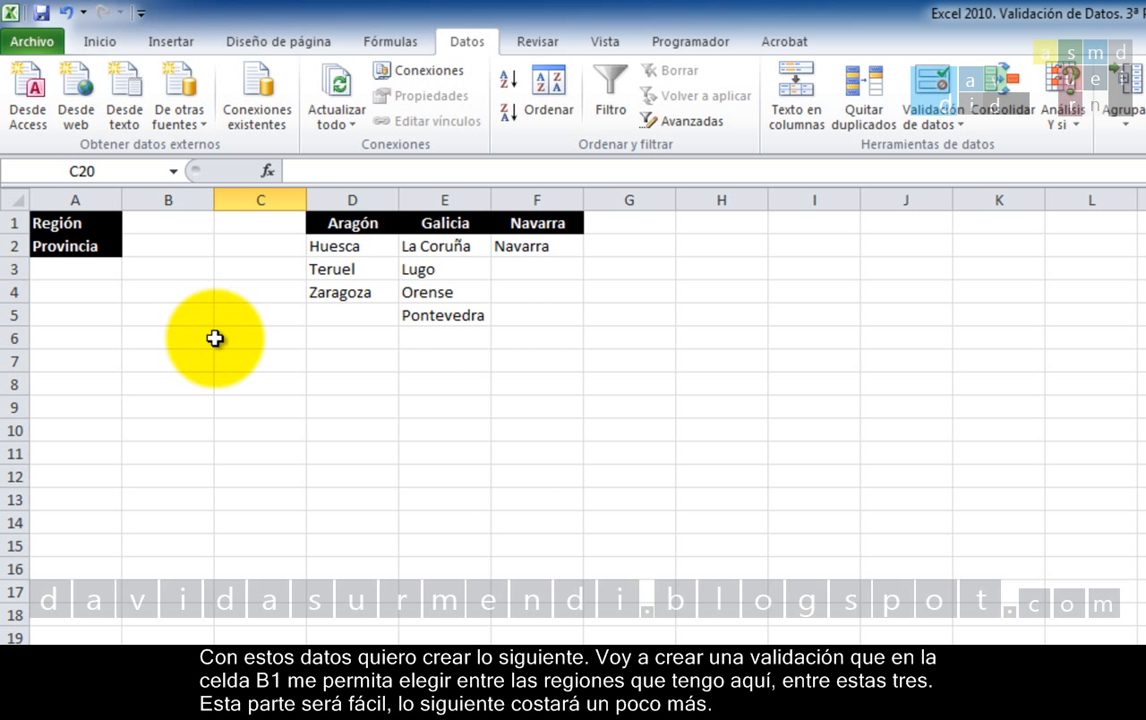
pyautogui.click(176, 219)
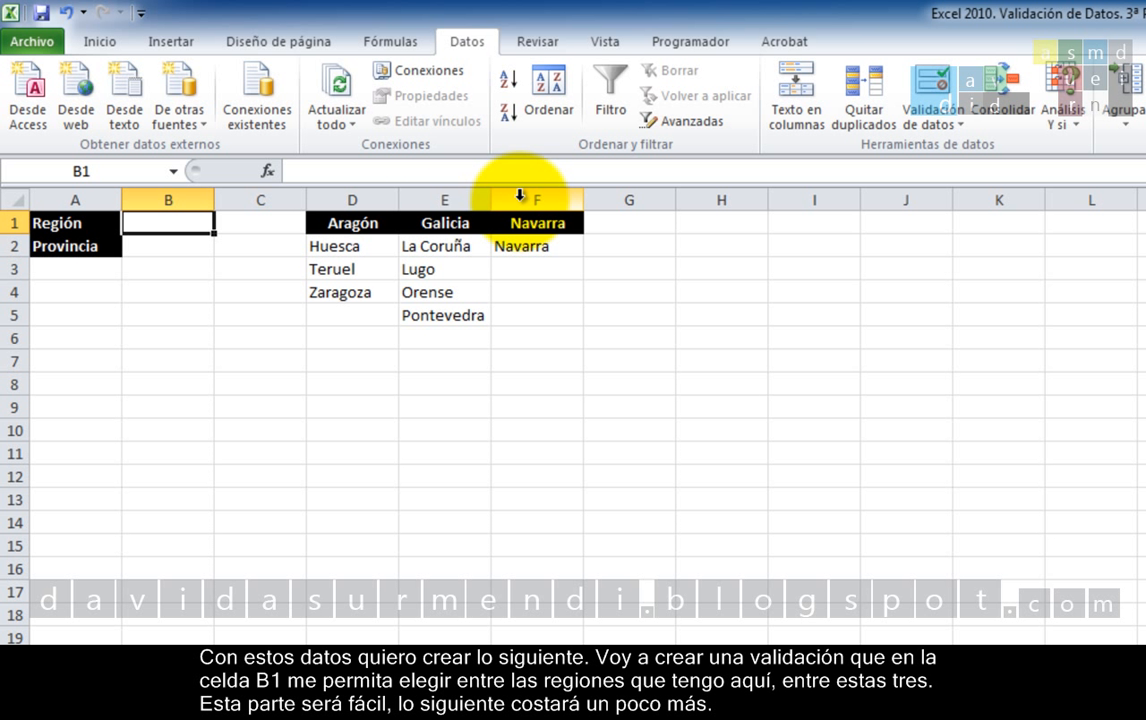
pyautogui.click(190, 249)
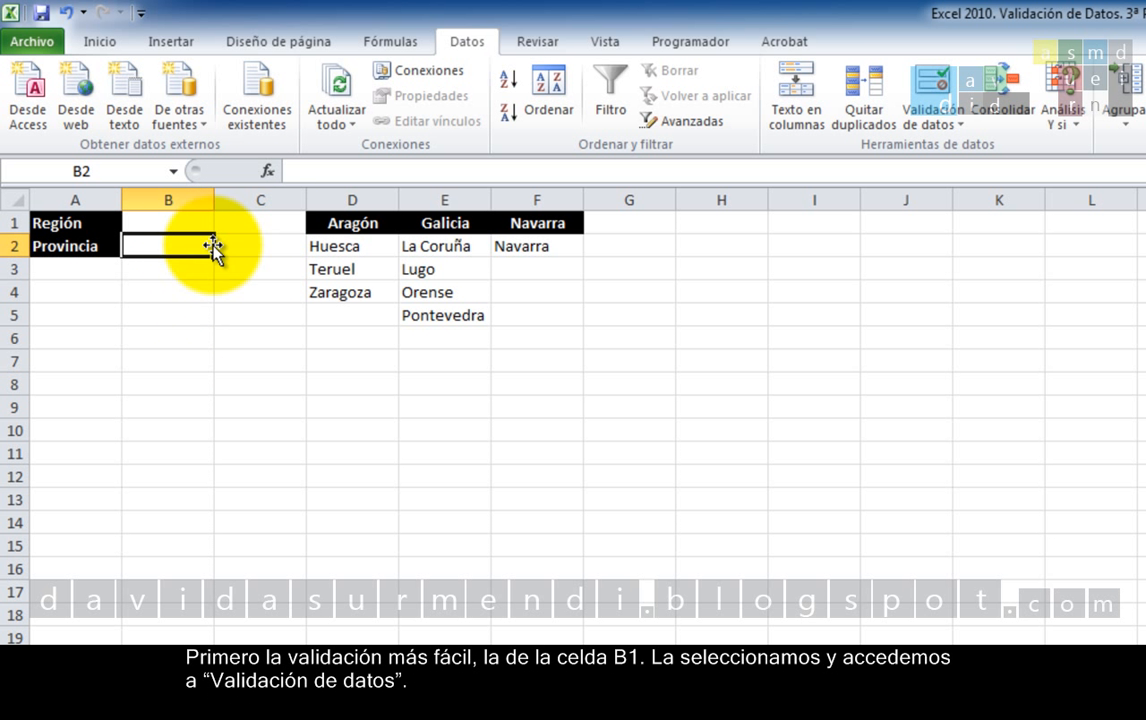
pyautogui.click(190, 225)
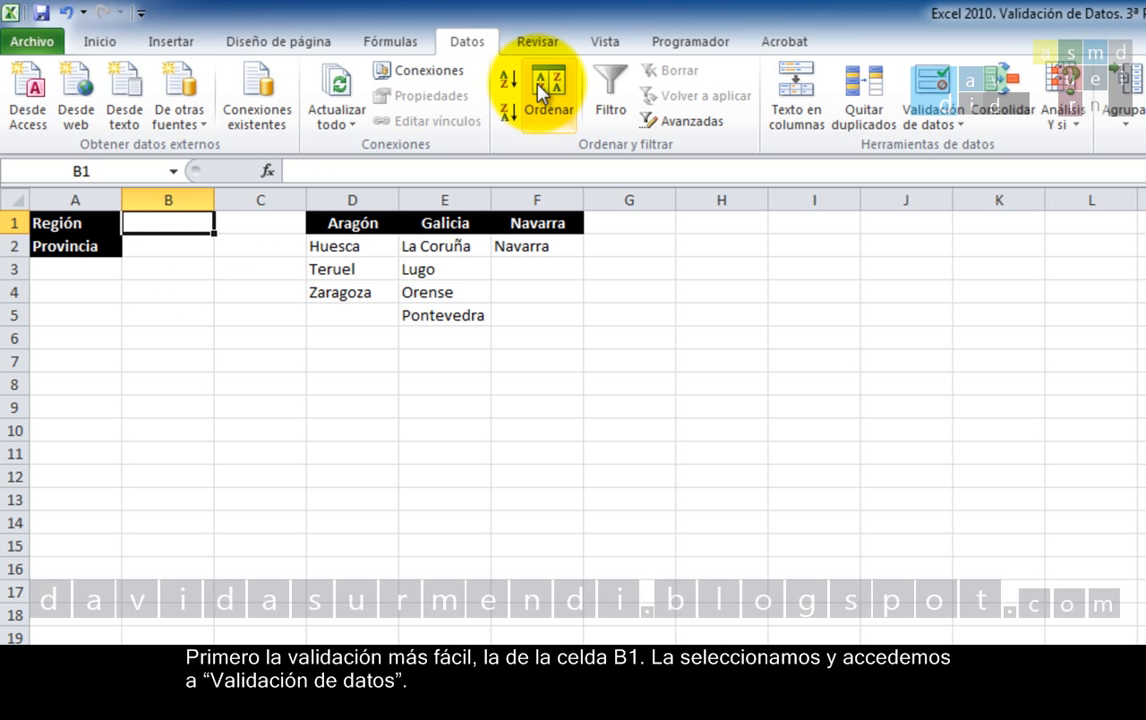
pyautogui.click(925, 82)
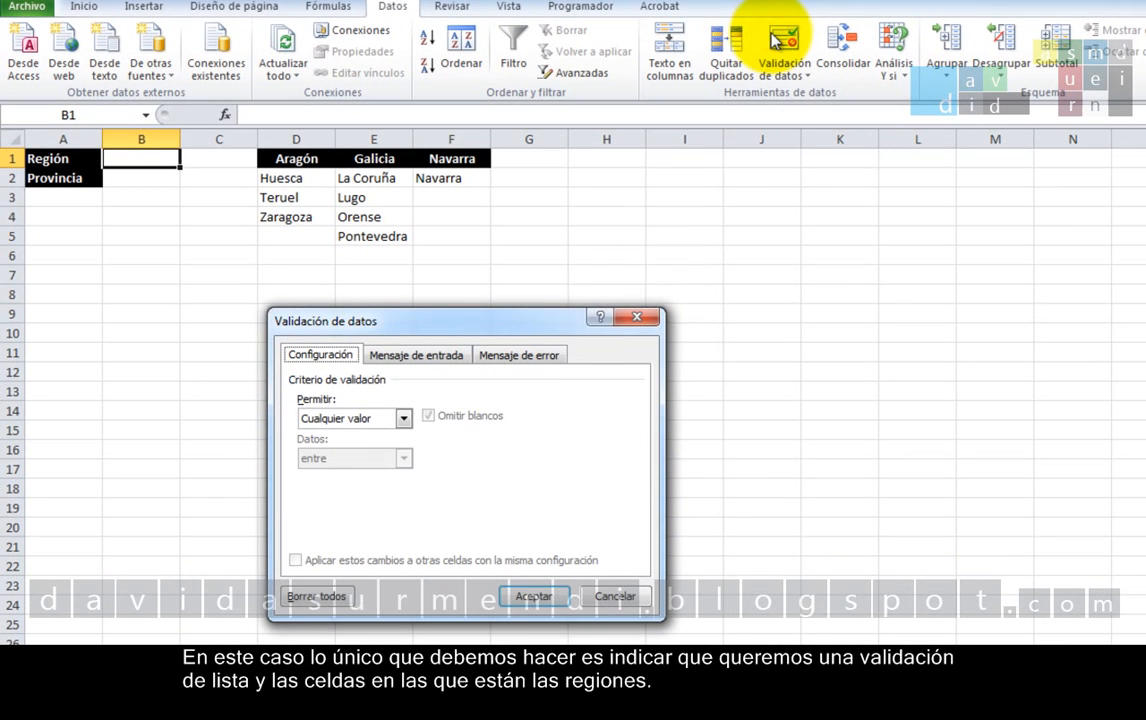
pyautogui.click(403, 418)
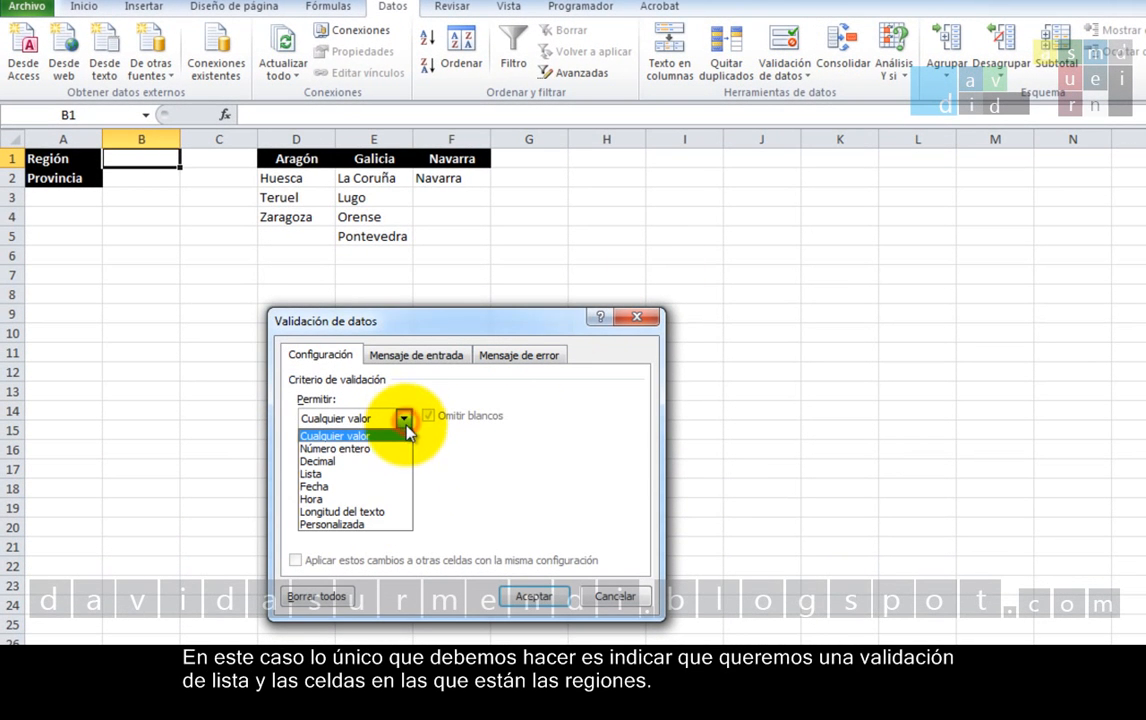
pyautogui.click(380, 476)
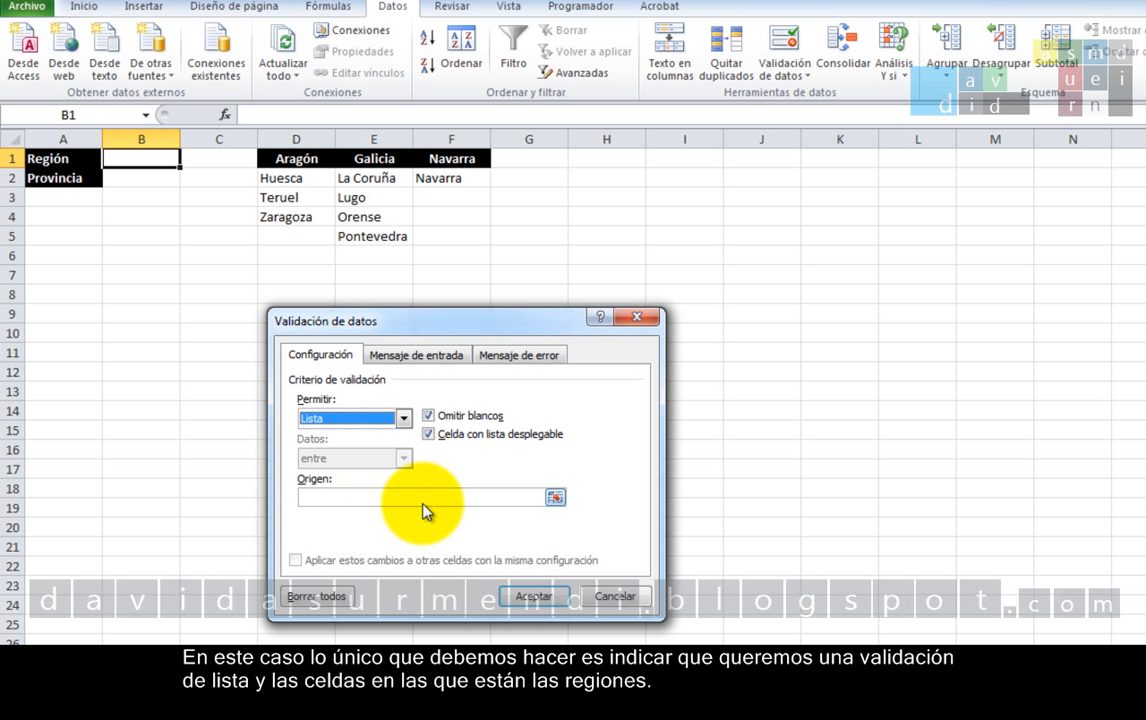
pyautogui.click(388, 498)
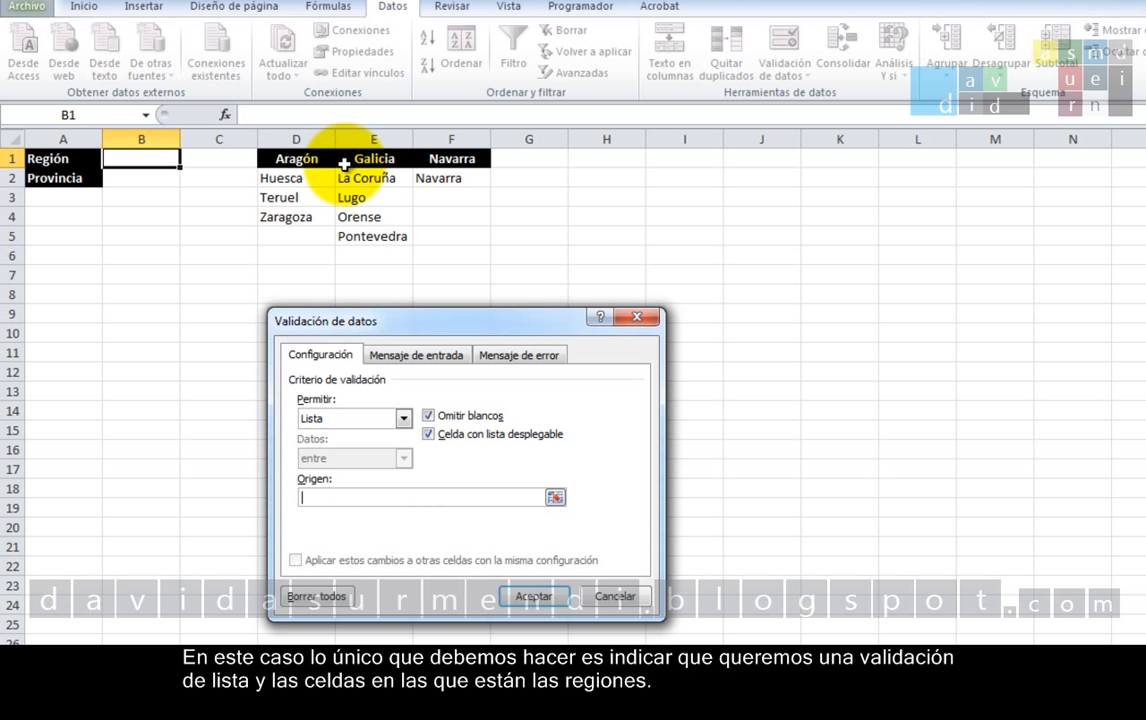
pyautogui.moveTo(318, 158); pyautogui.dragTo(455, 159)
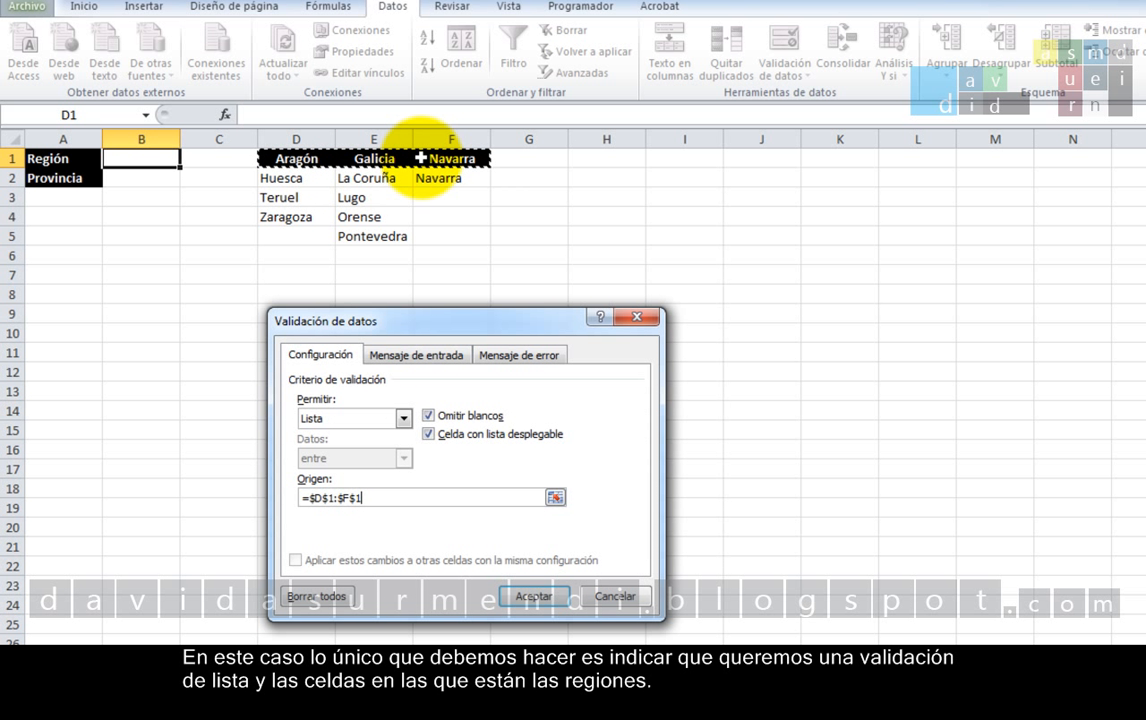
pyautogui.click(533, 596)
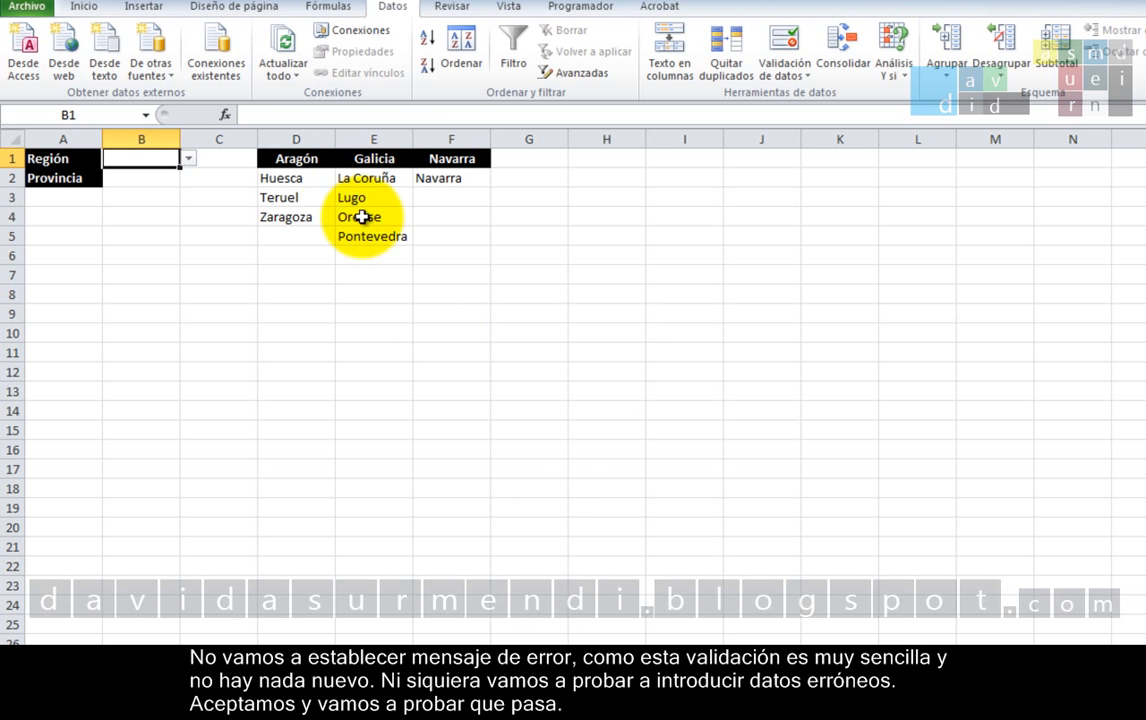
# - Choose Galicia as the region from the drop-down list in cell B1, then select the province cell B2
pyautogui.click(188, 158)
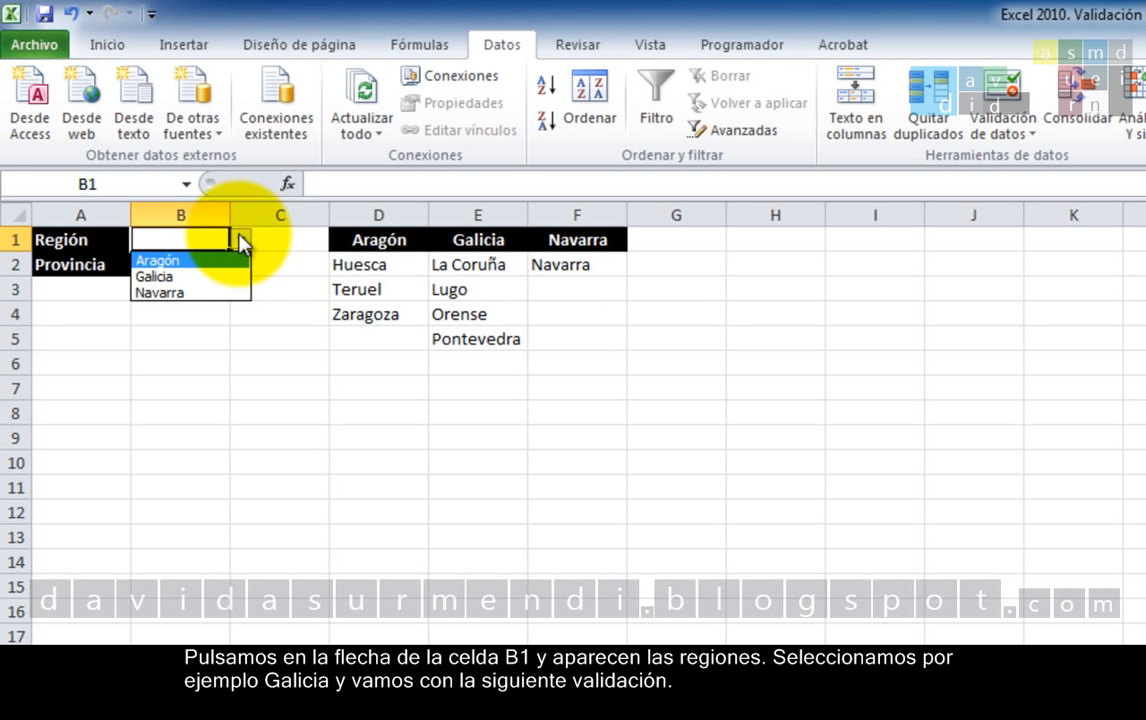
pyautogui.click(241, 240)
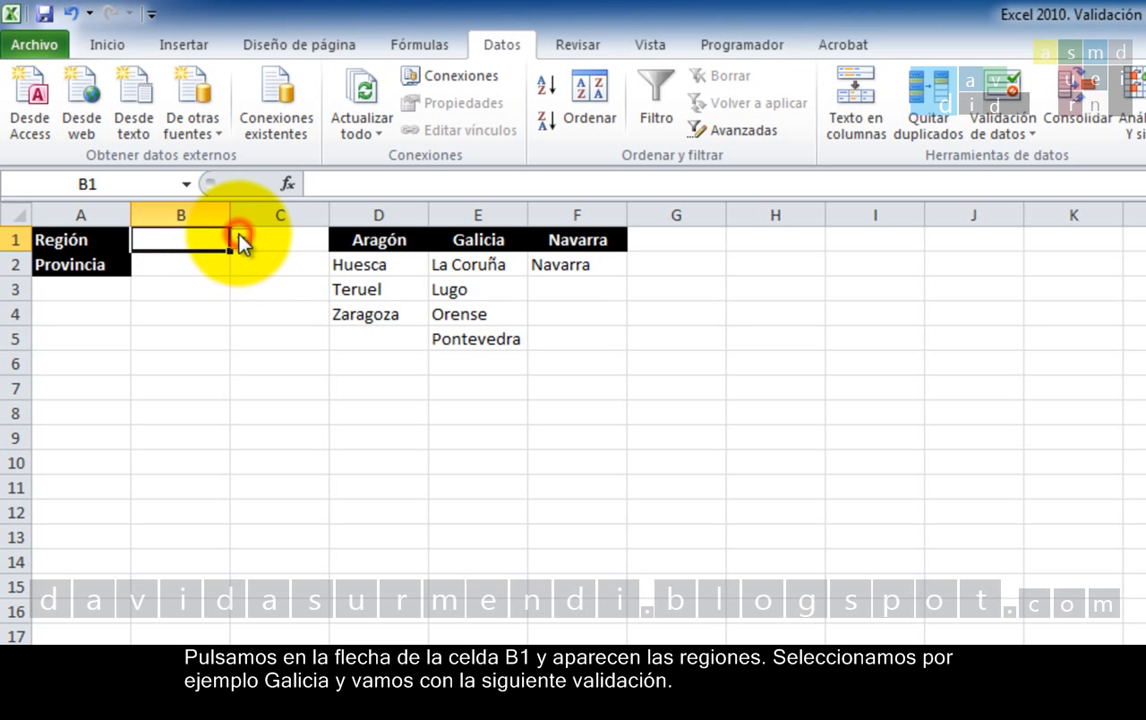
pyautogui.click(241, 240)
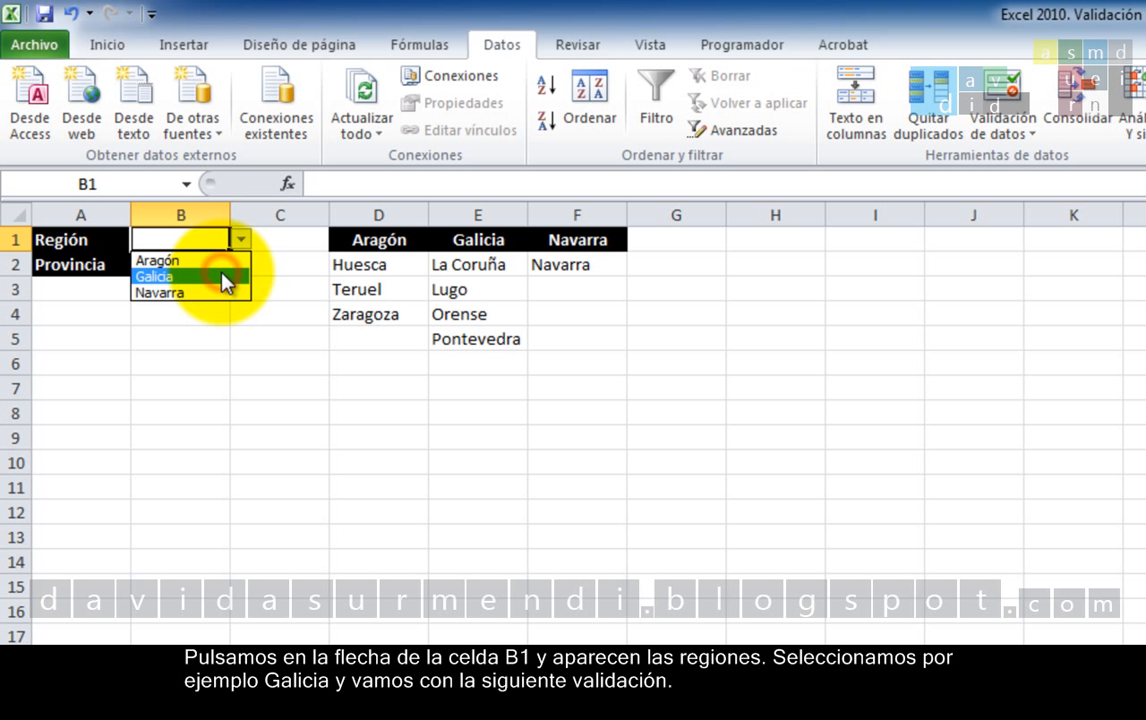
pyautogui.click(221, 275)
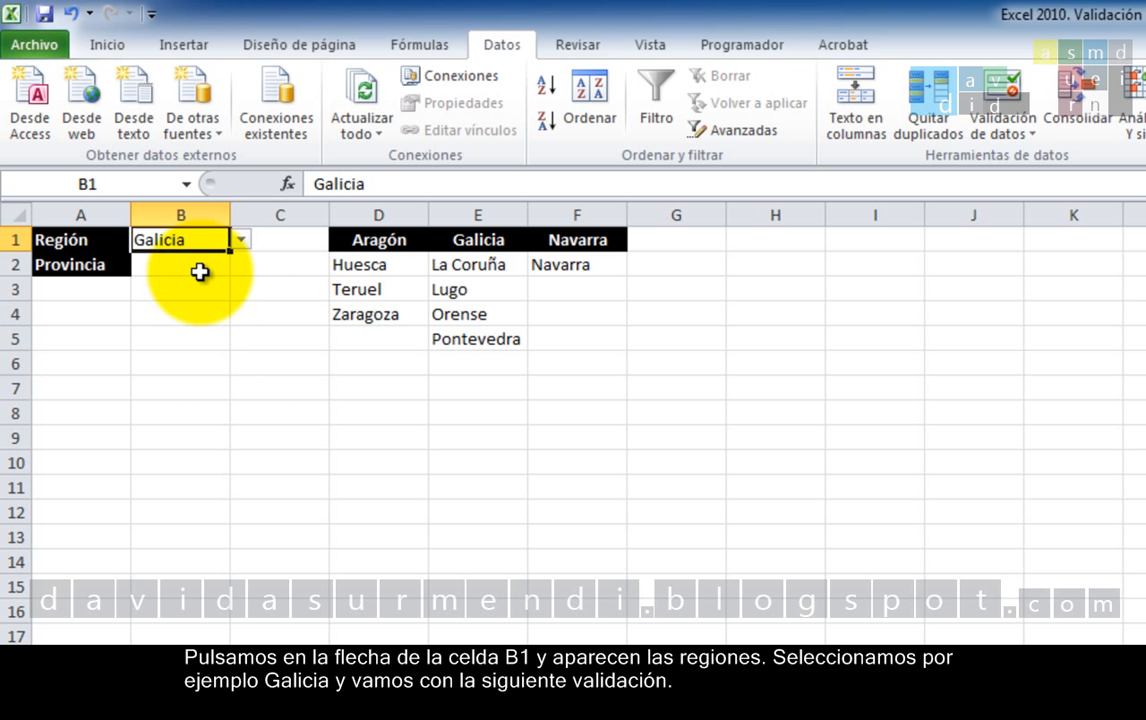
pyautogui.click(200, 266)
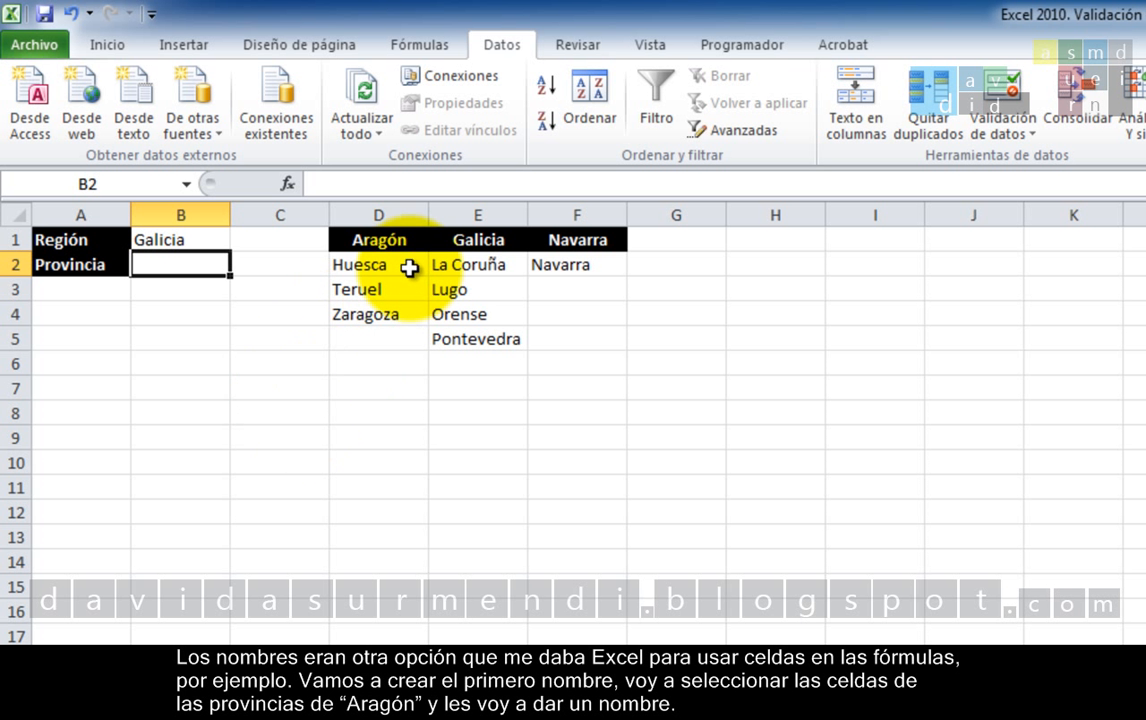
# - Name the range D2:D4 Aragón and check it by going to that name from an empty cell
pyautogui.moveTo(409, 266); pyautogui.dragTo(397, 310)
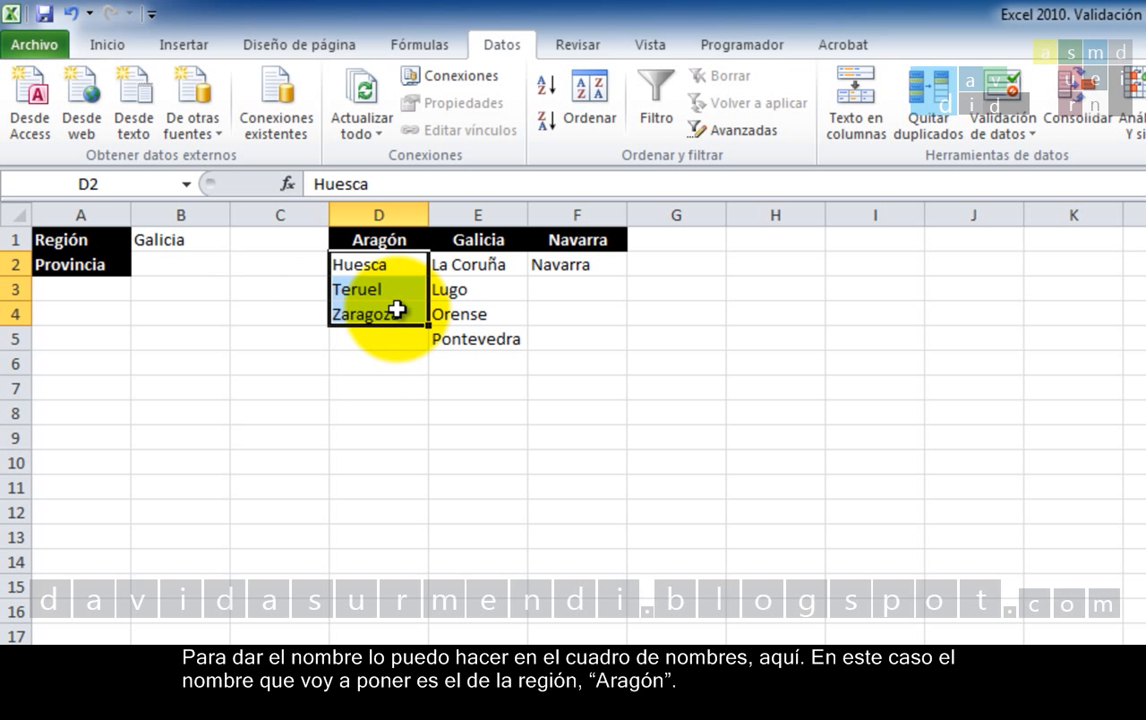
pyautogui.click(135, 184)
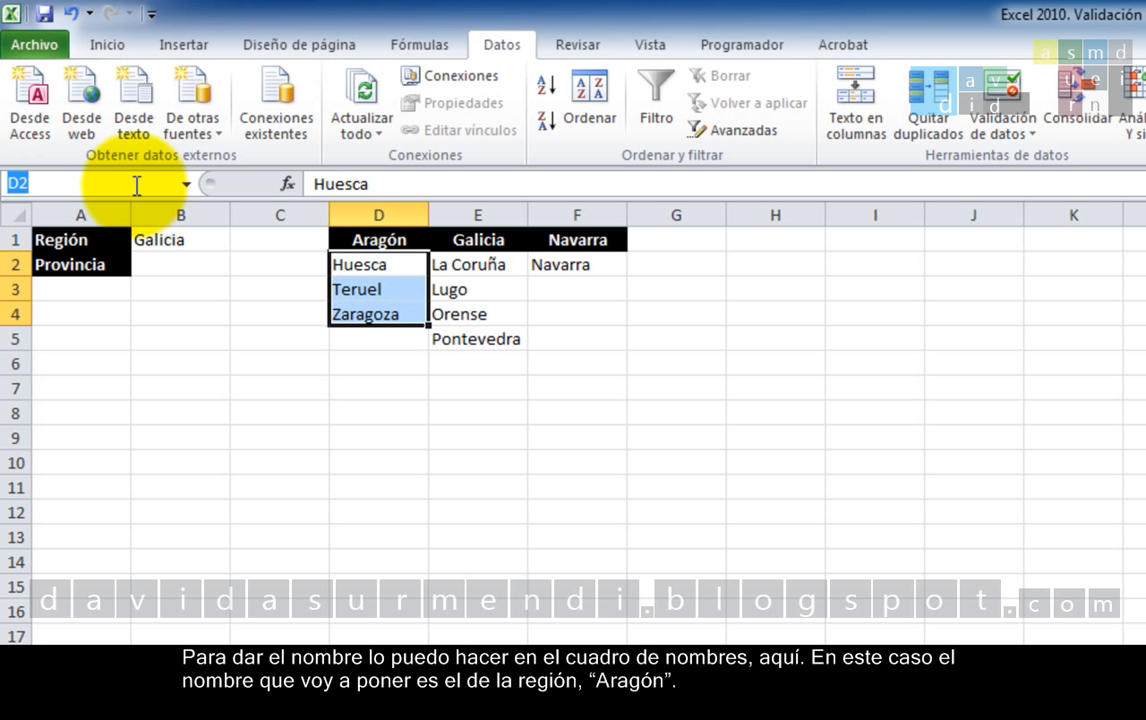
pyautogui.write('Aragón')
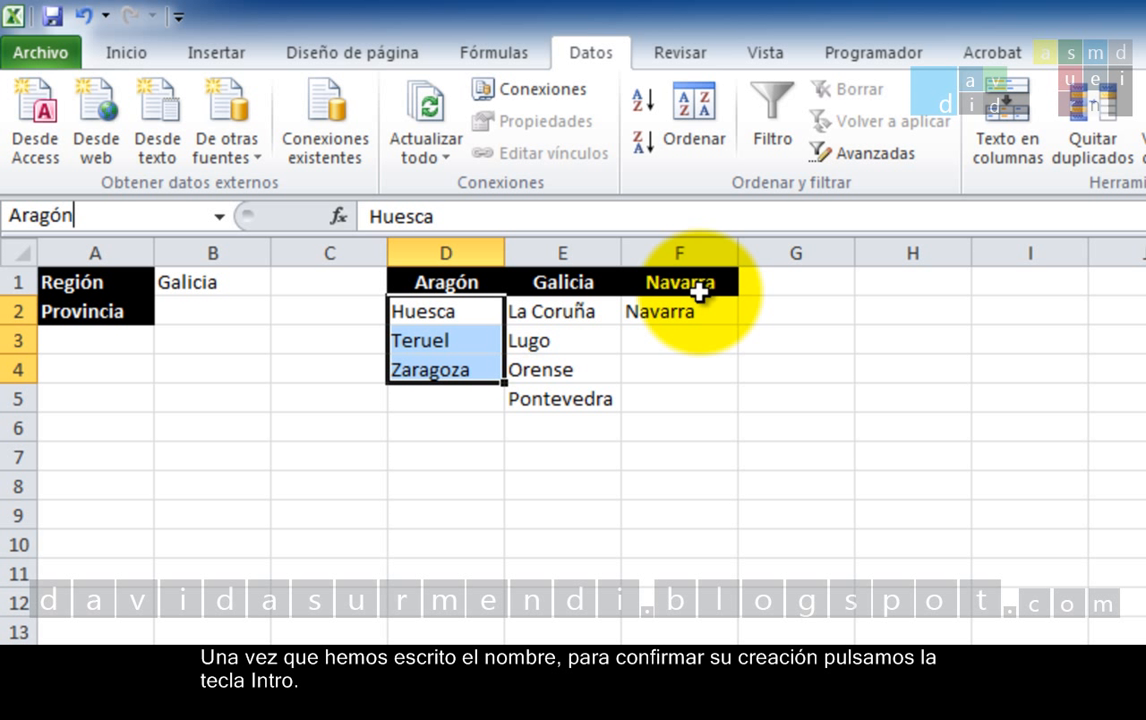
pyautogui.press('Return')
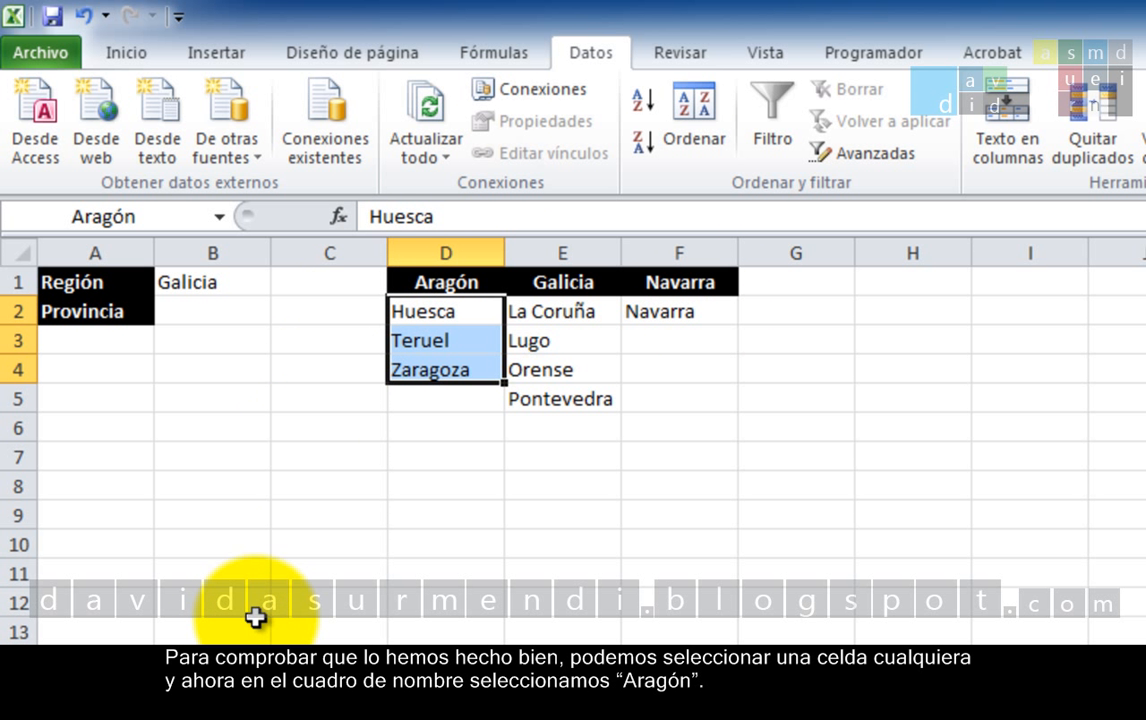
pyautogui.click(281, 569)
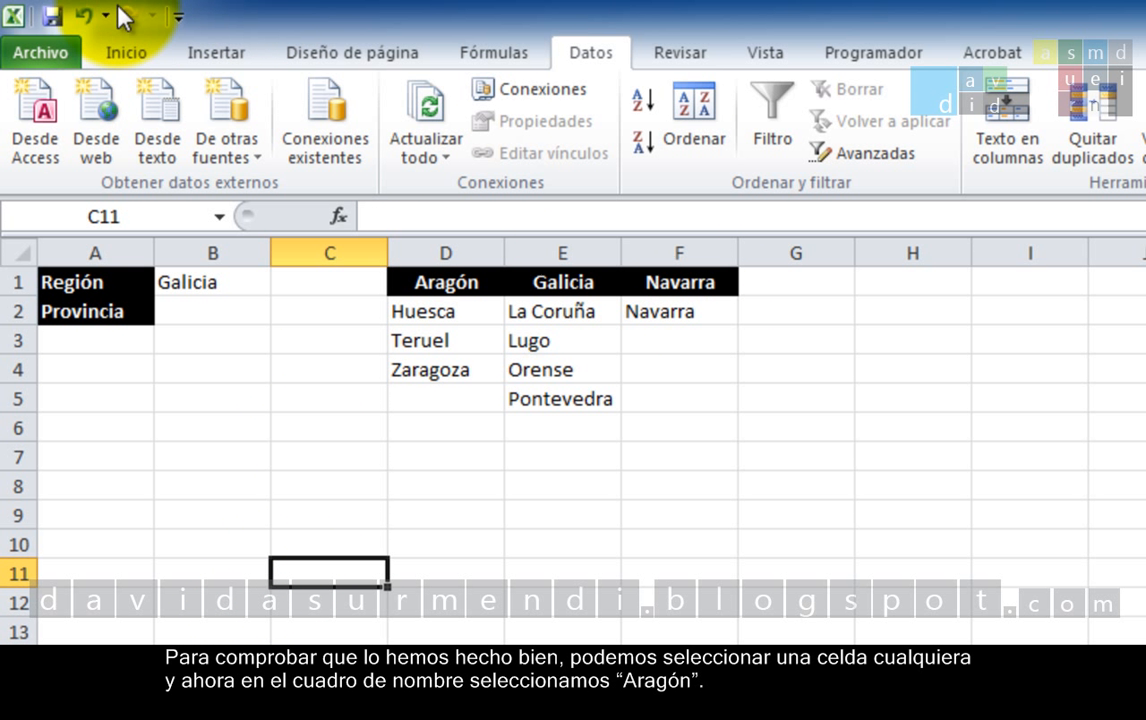
pyautogui.click(220, 218)
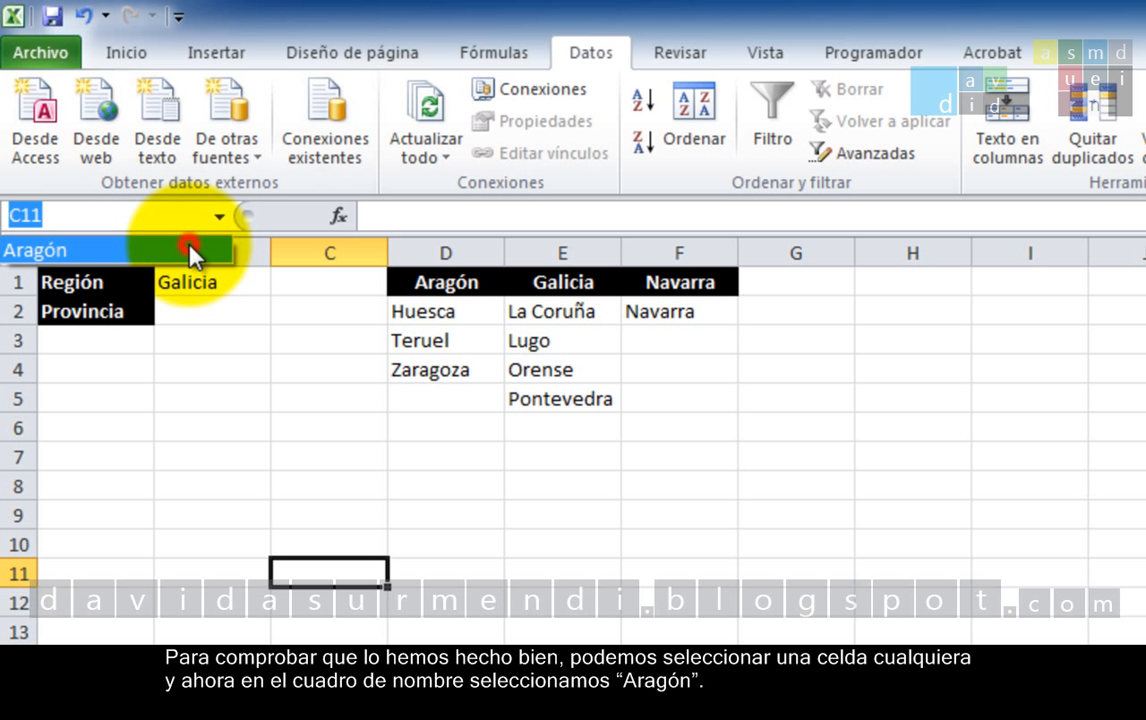
pyautogui.click(191, 249)
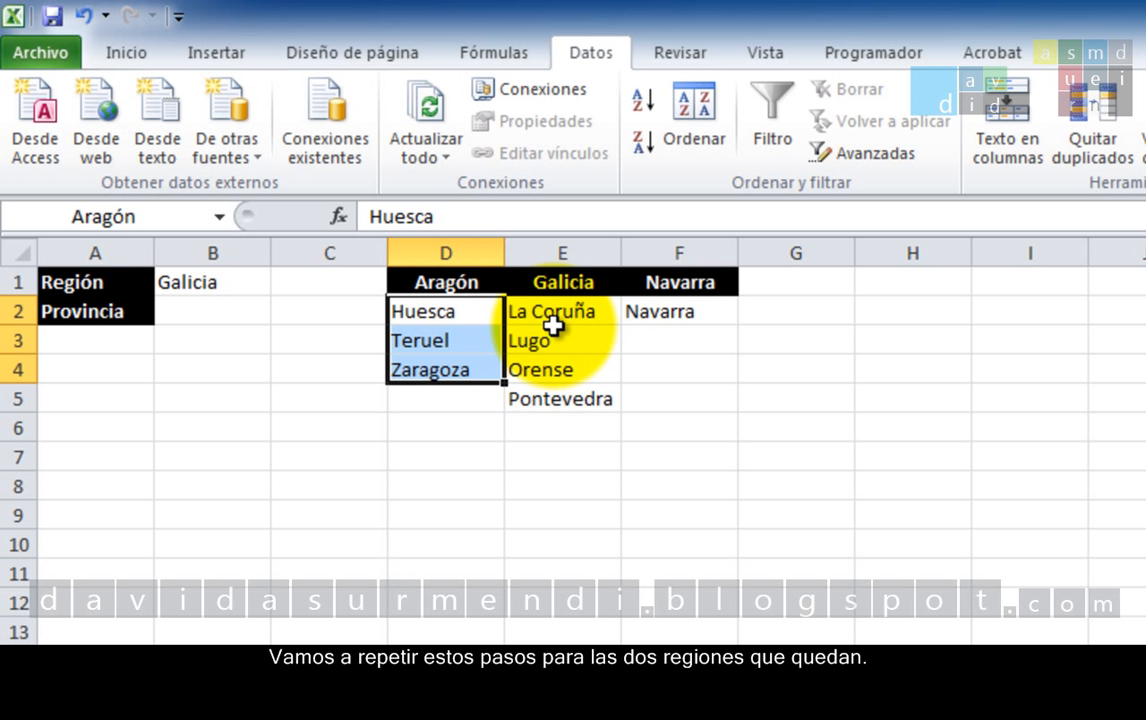
# - Name the province range E2:E5 Galicia and check it by going to that name from an empty cell
pyautogui.moveTo(567, 309); pyautogui.dragTo(532, 399)
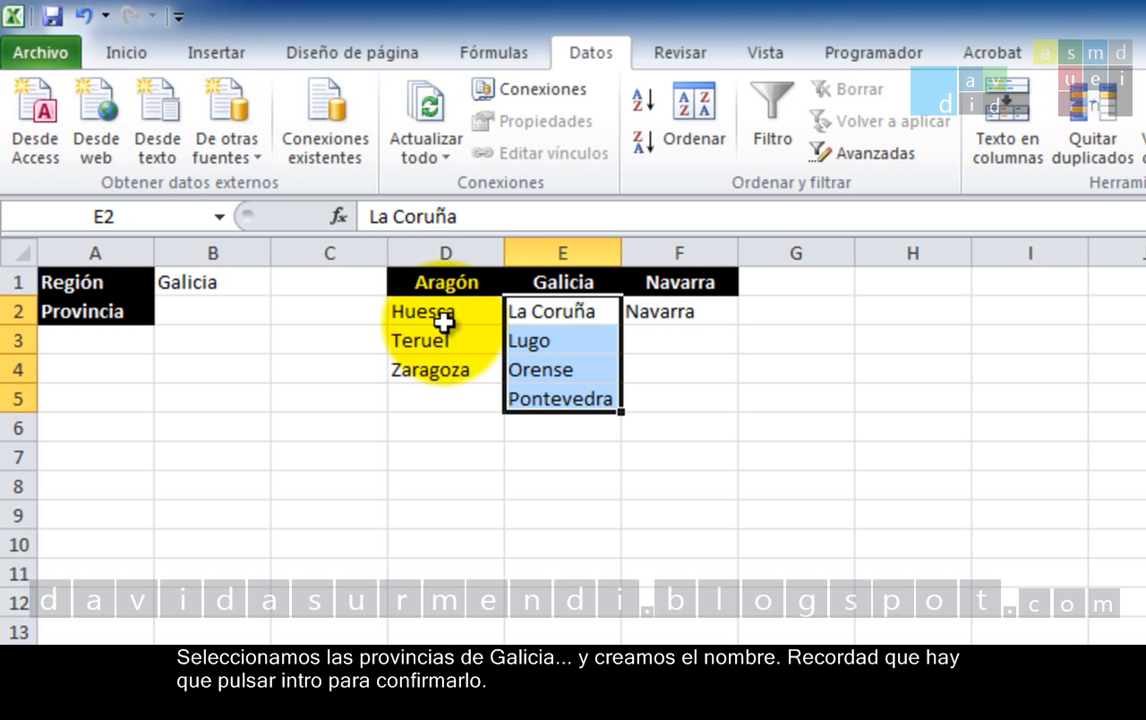
pyautogui.click(198, 216)
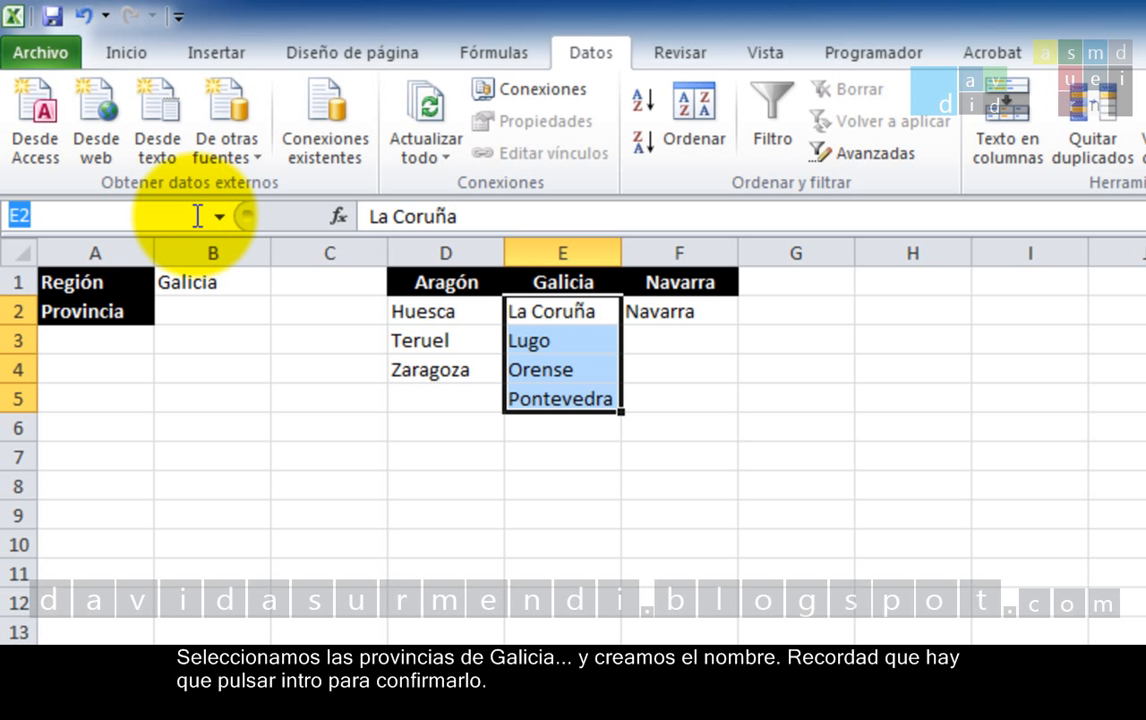
pyautogui.write('Galicia')
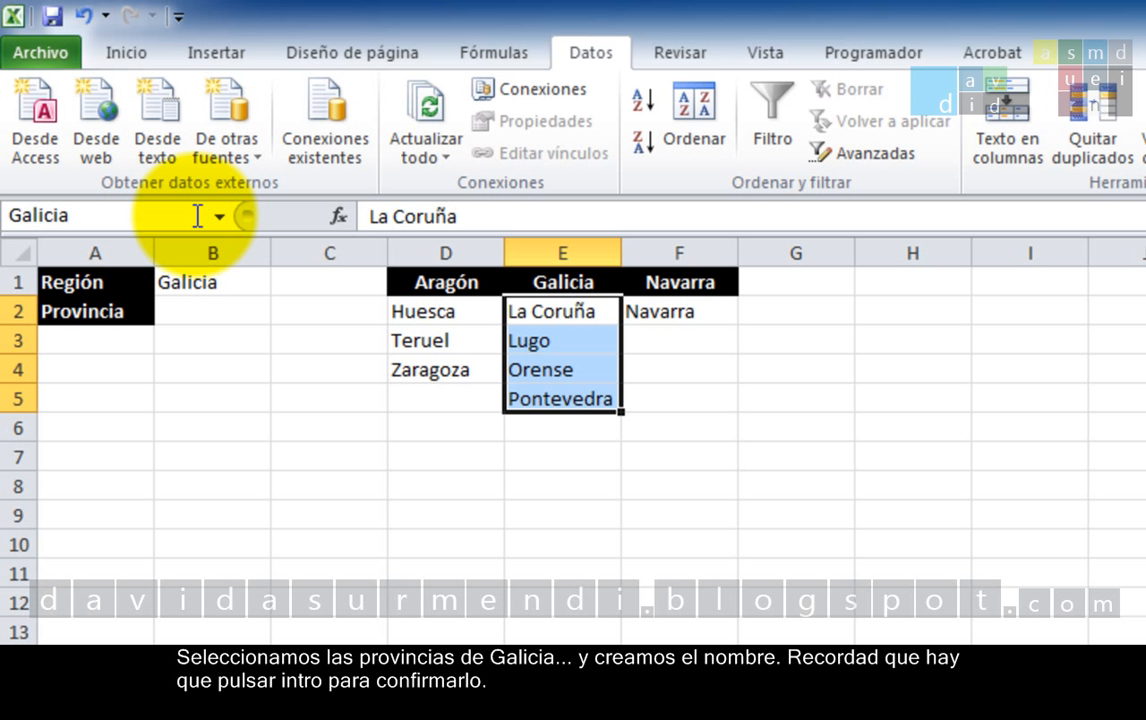
pyautogui.press('Return')
pyautogui.click(350, 508)
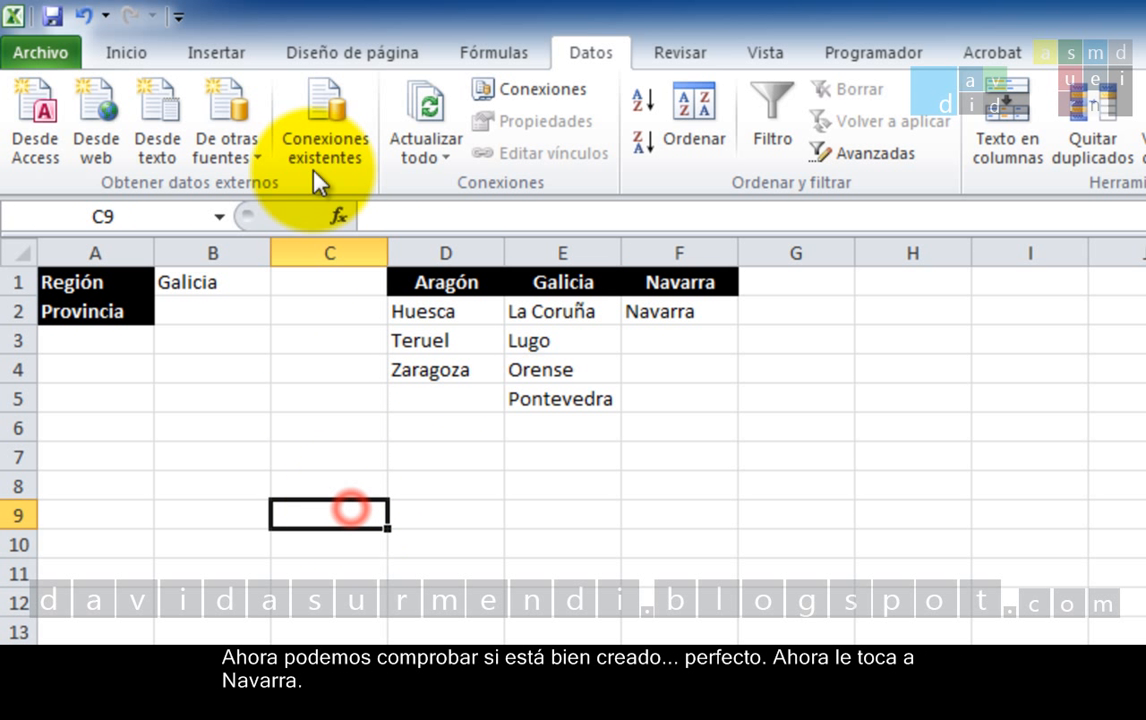
pyautogui.click(219, 216)
pyautogui.click(212, 265)
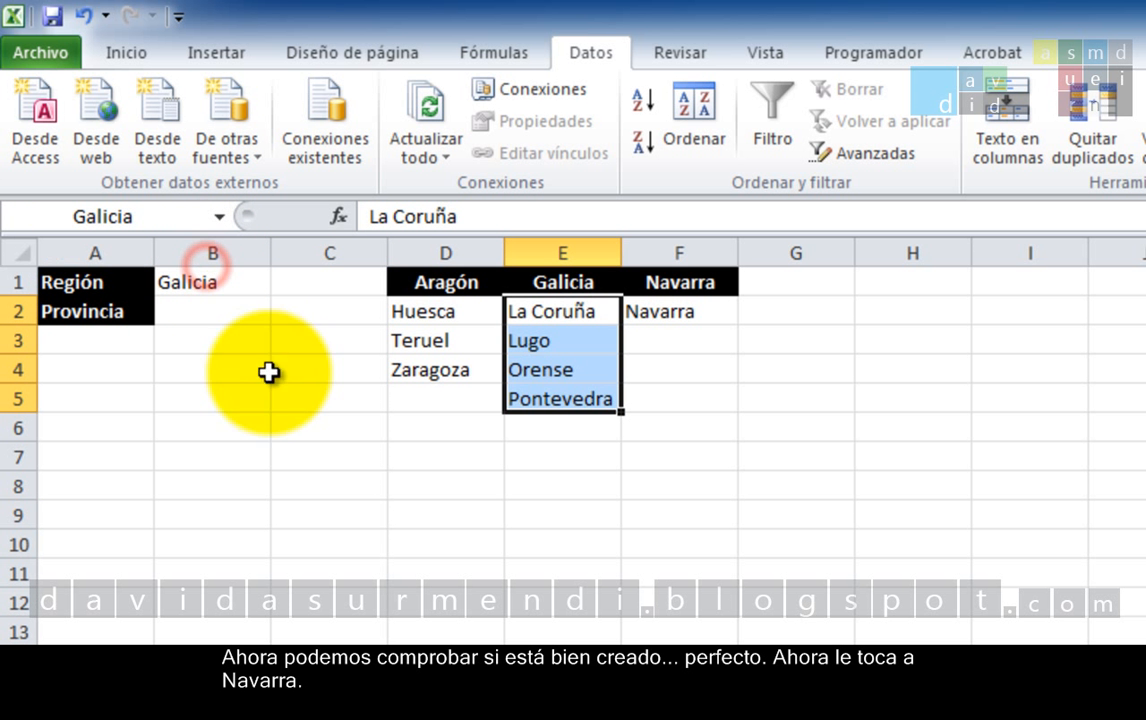
# - Name cell F2 Navarra and check it by going to that name from an empty cell
pyautogui.click(668, 311)
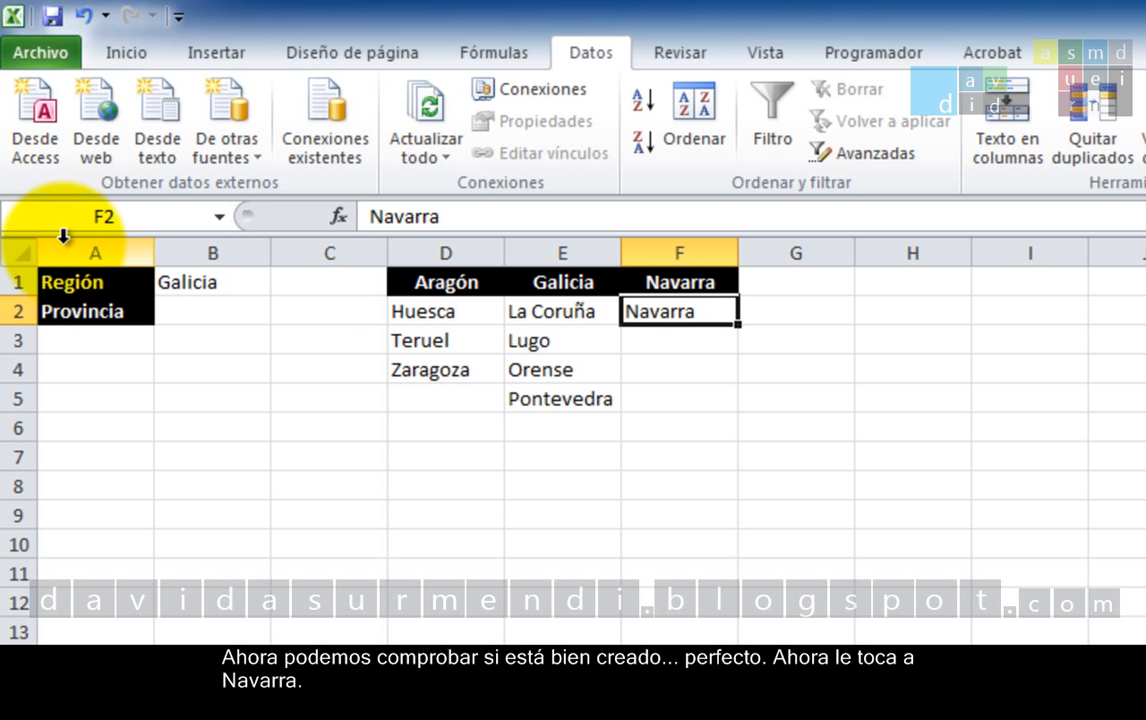
pyautogui.click(128, 212)
pyautogui.write('Na')
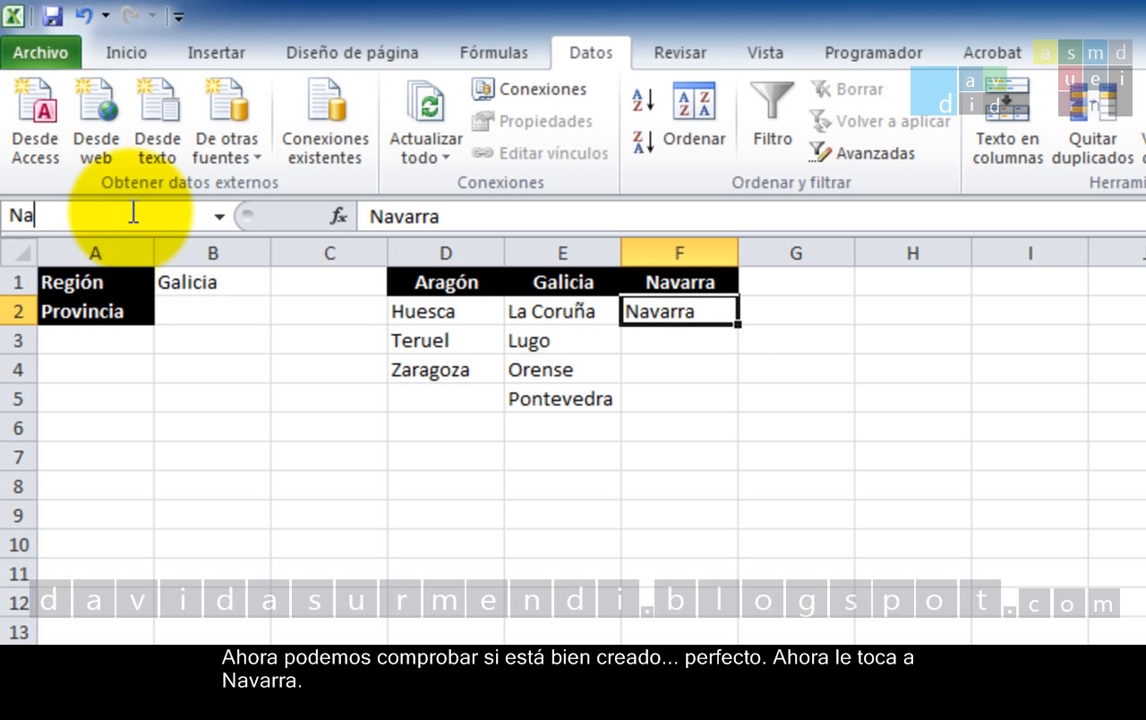
pyautogui.write('varra')
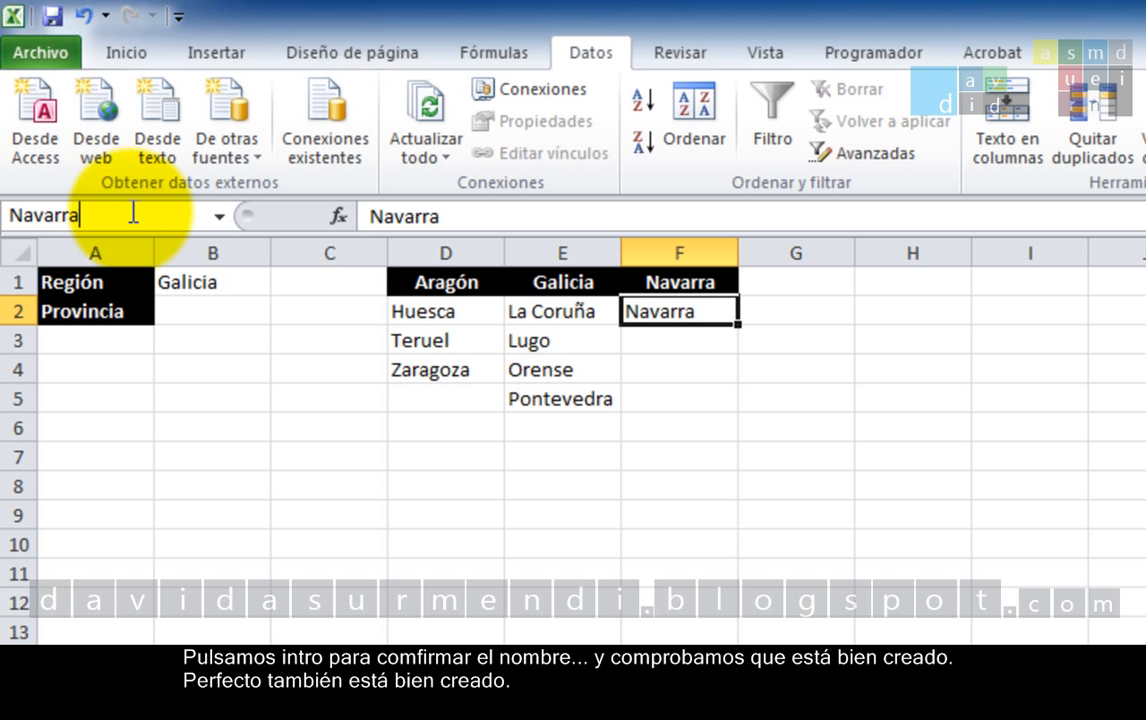
pyautogui.press('Return')
pyautogui.click(325, 625)
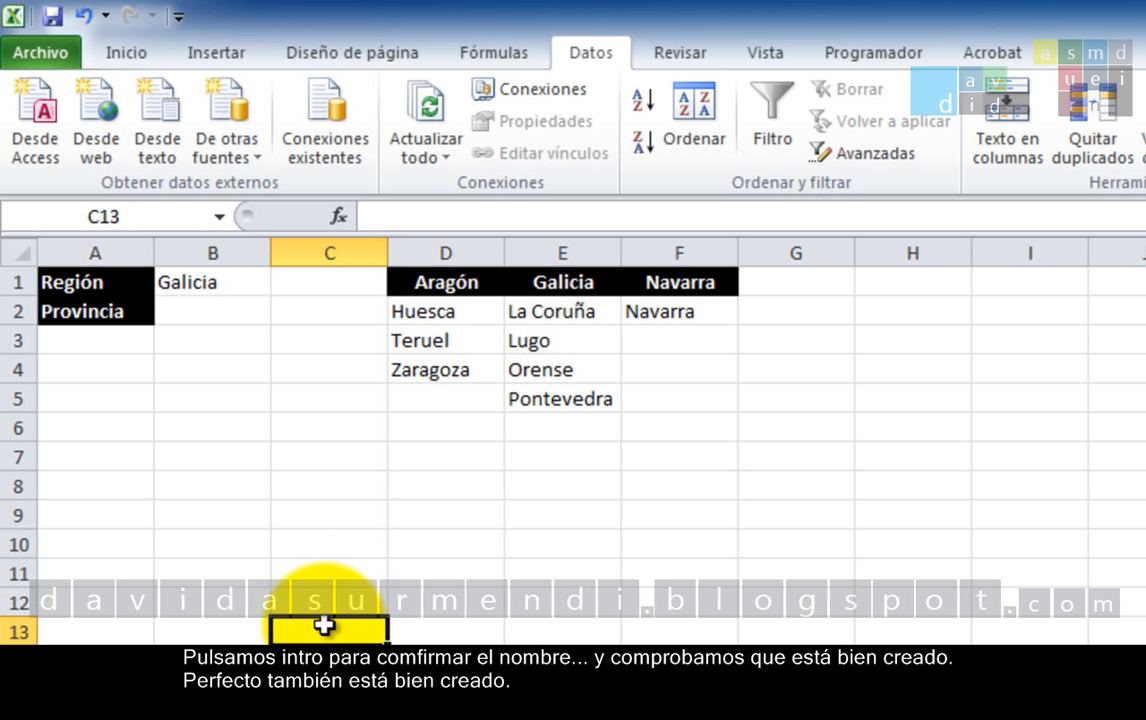
pyautogui.click(219, 216)
pyautogui.click(162, 302)
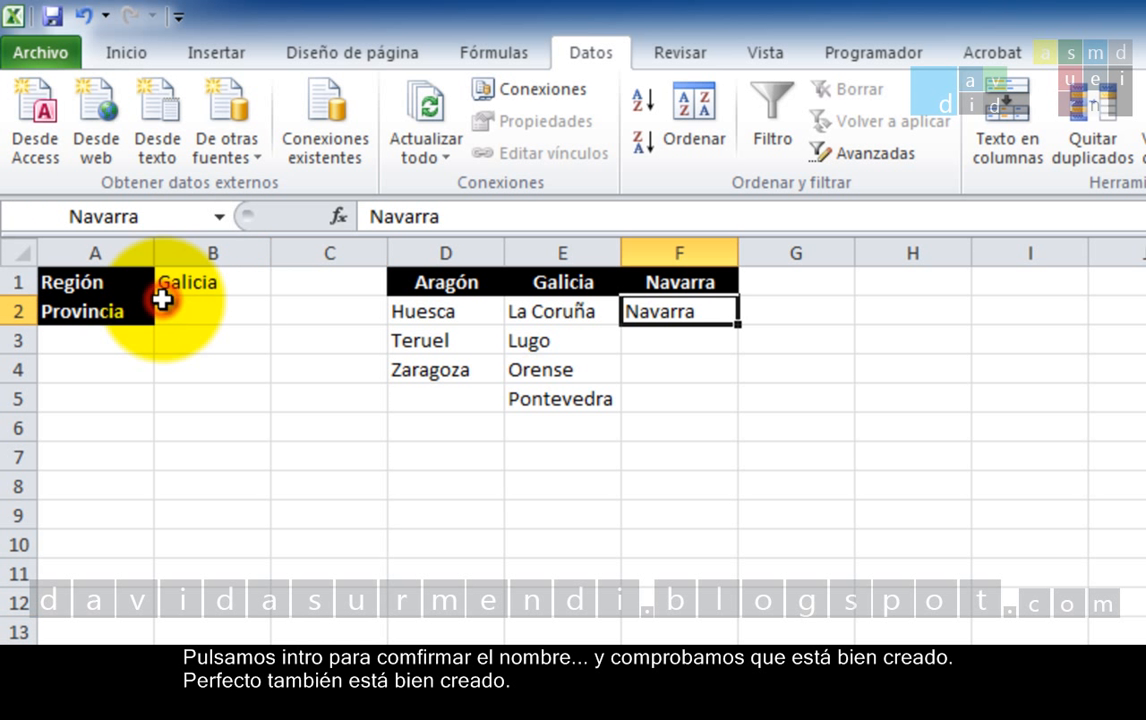
# - Open the Name Manager to review the workbook's defined names and the options for creating, editing and deleting them
pyautogui.click(199, 512)
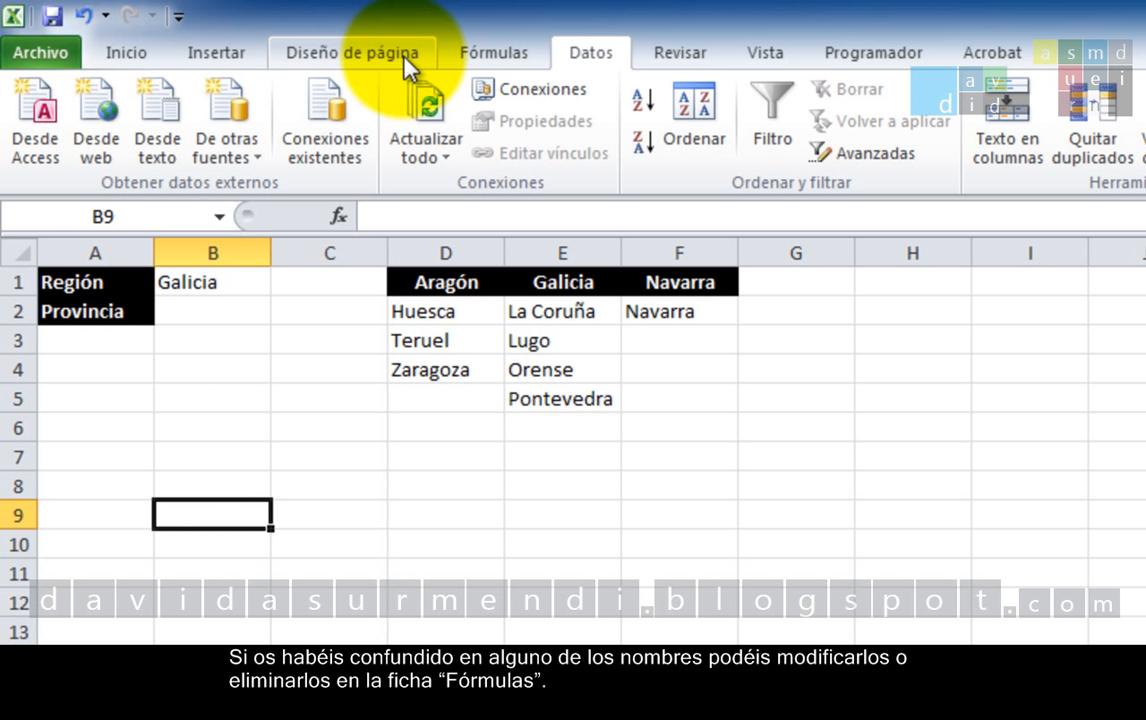
pyautogui.click(476, 58)
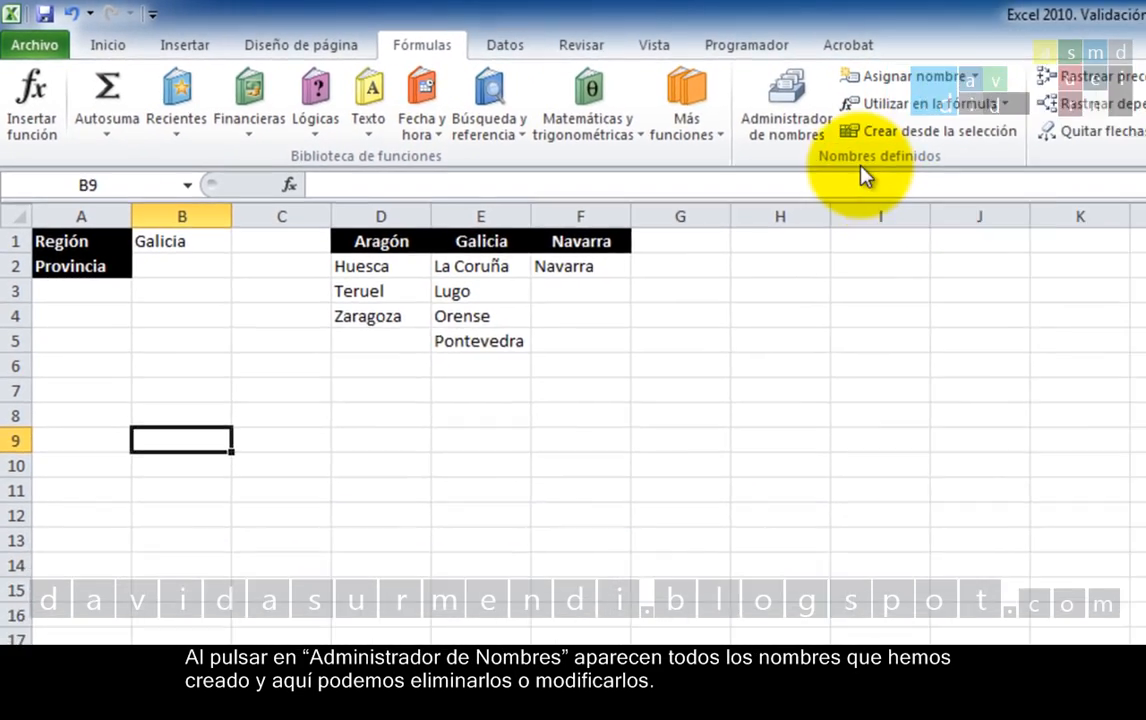
pyautogui.click(776, 109)
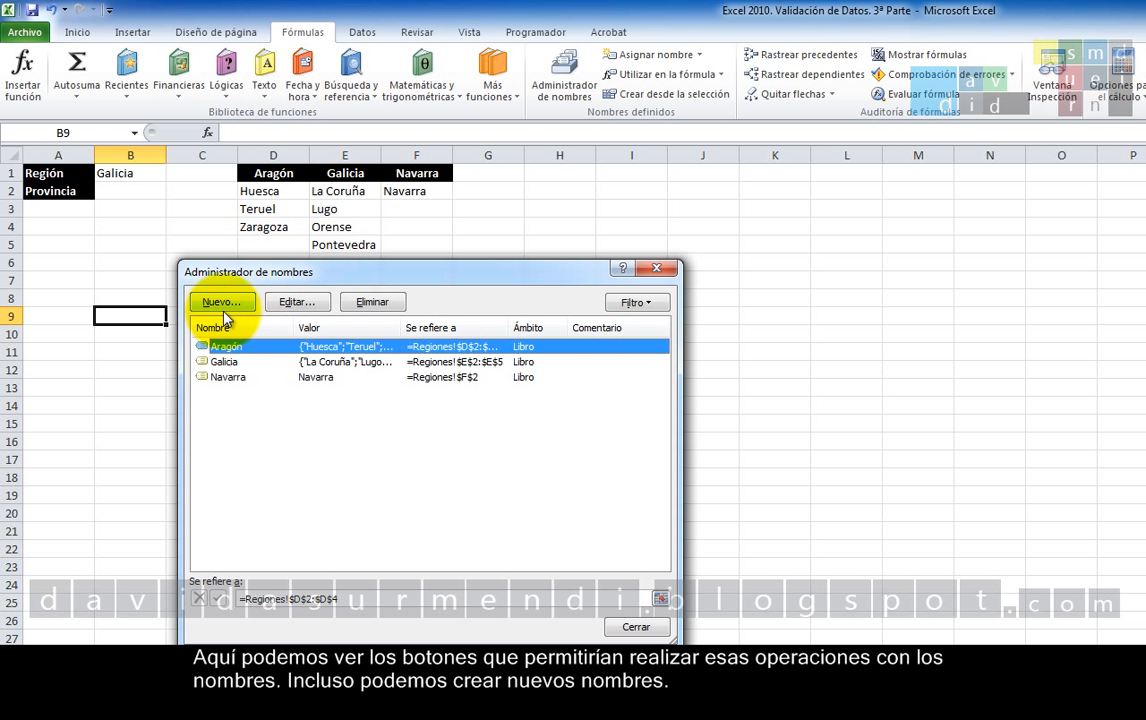
# - Close the Name Manager, give cell B2 a list validation with the source =Aragón, and check the provinces it offers
pyautogui.click(650, 627)
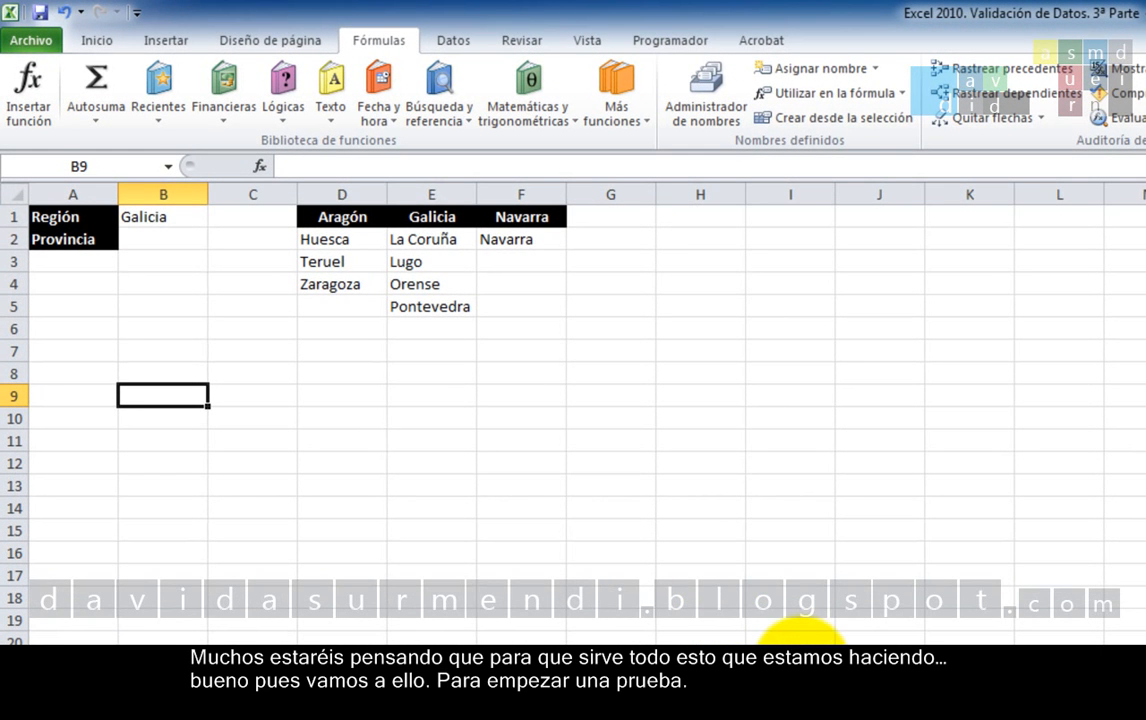
pyautogui.click(141, 241)
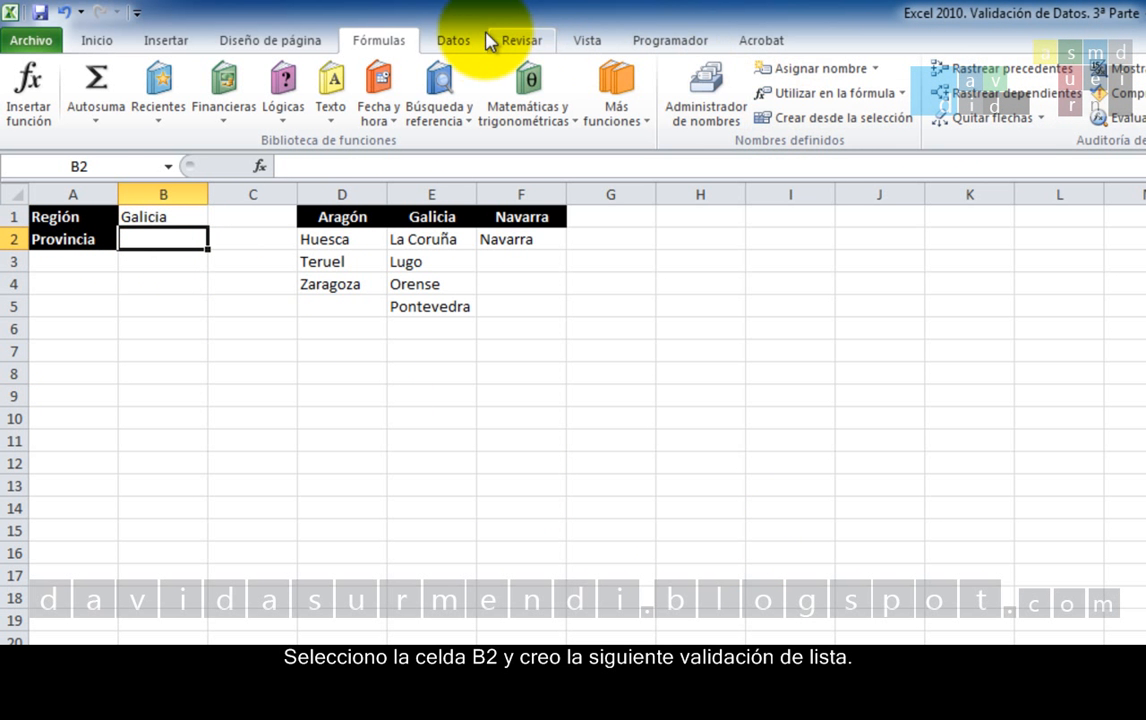
pyautogui.click(487, 40)
pyautogui.click(906, 95)
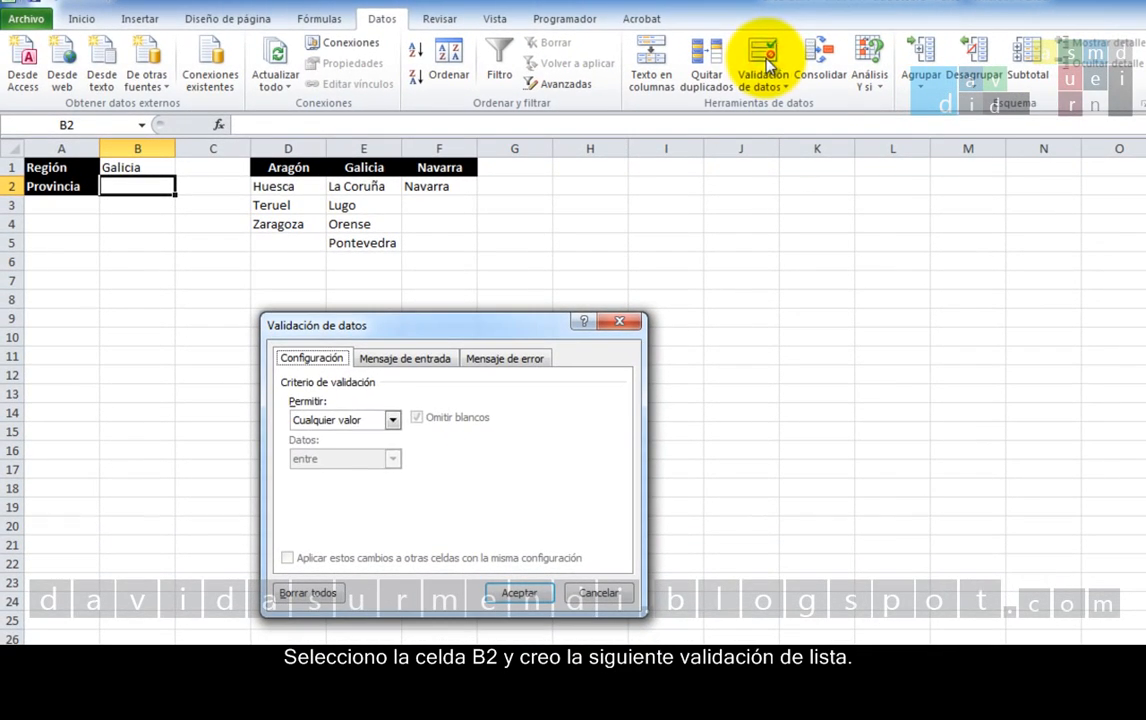
pyautogui.click(392, 420)
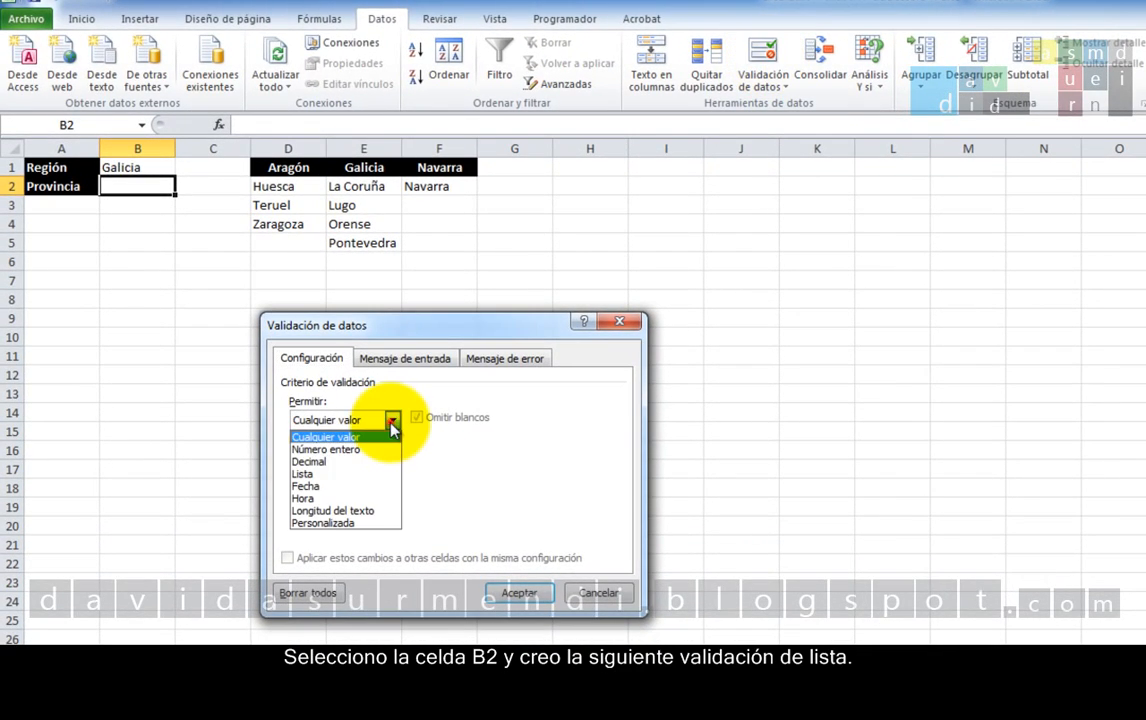
pyautogui.click(365, 484)
pyautogui.moveTo(362, 319); pyautogui.dragTo(363, 275)
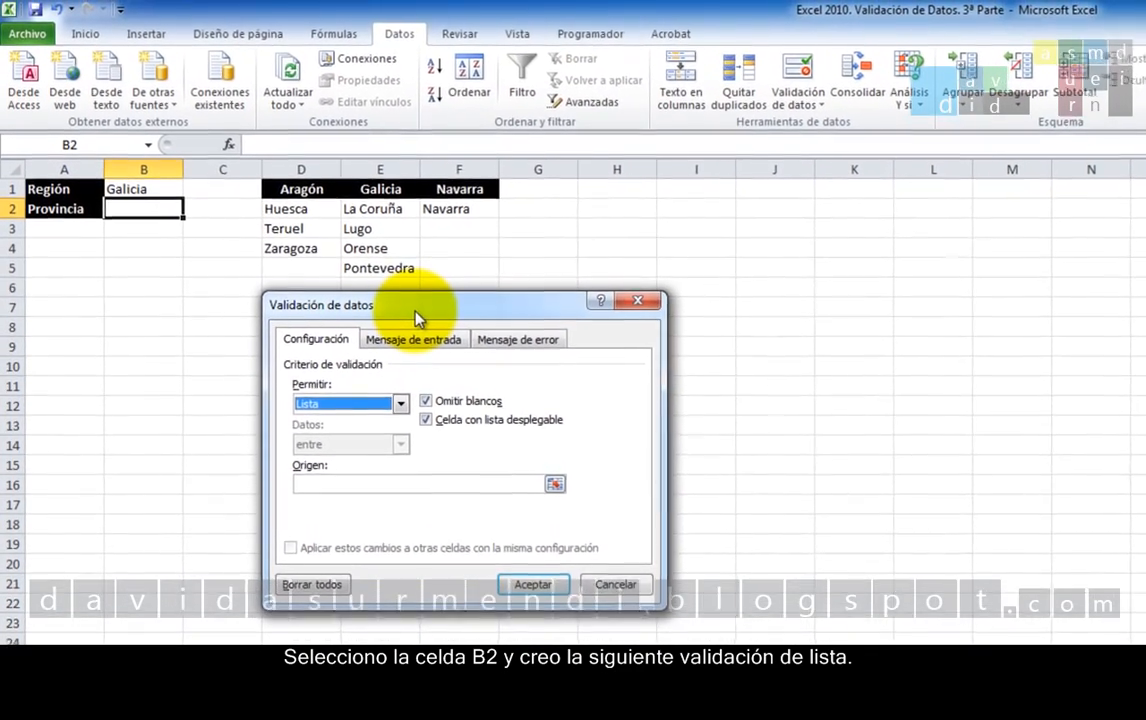
pyautogui.click(430, 485)
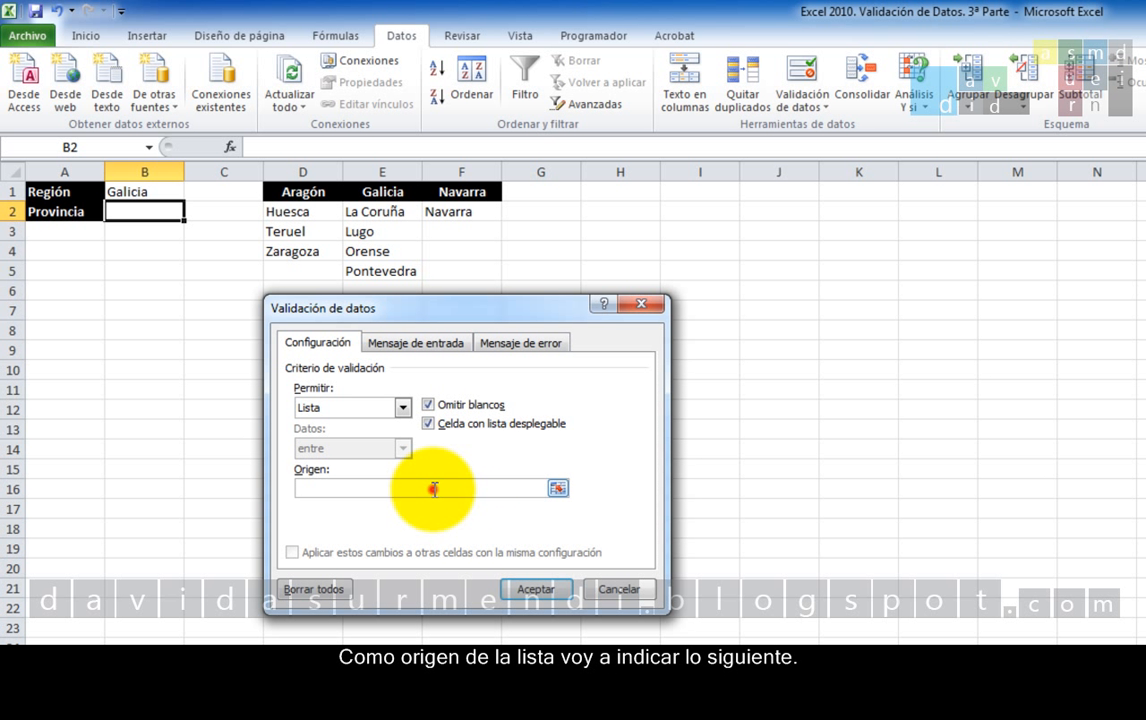
pyautogui.write('=')
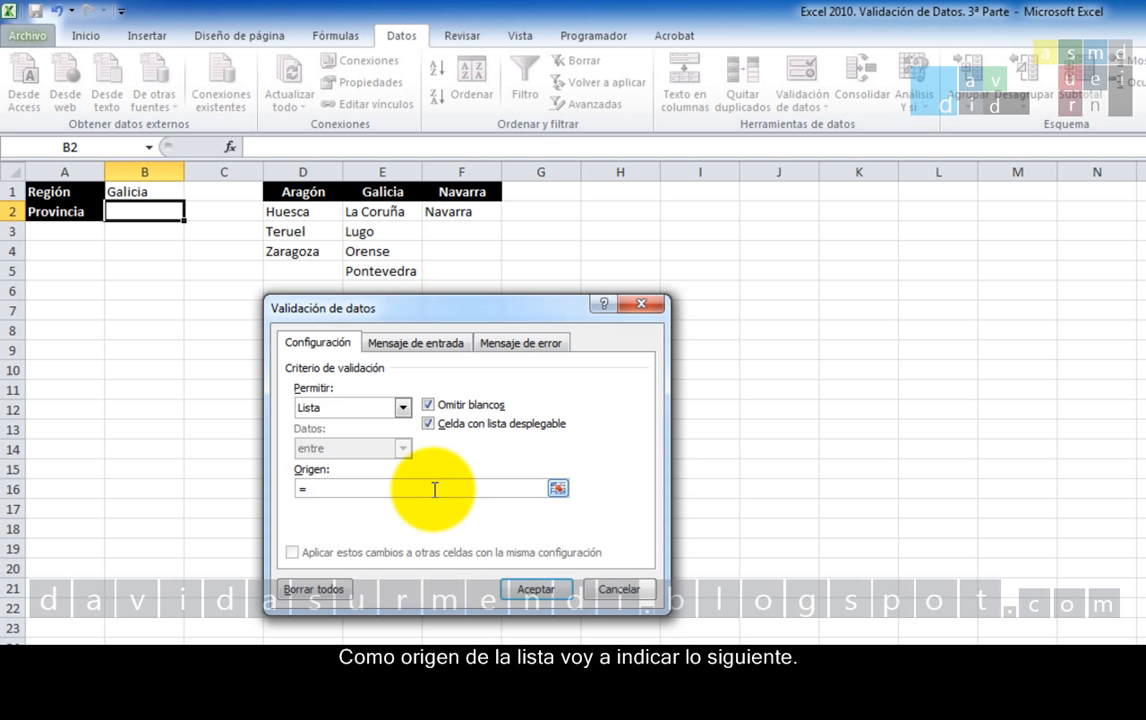
pyautogui.write('Aragón')
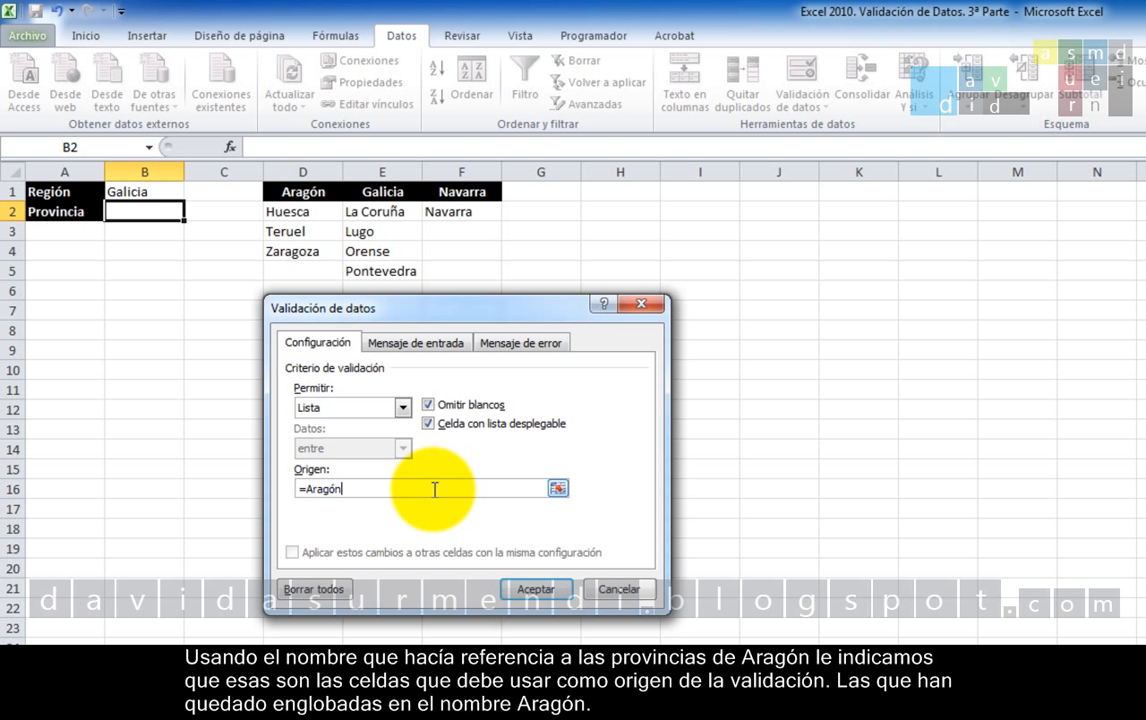
pyautogui.click(550, 592)
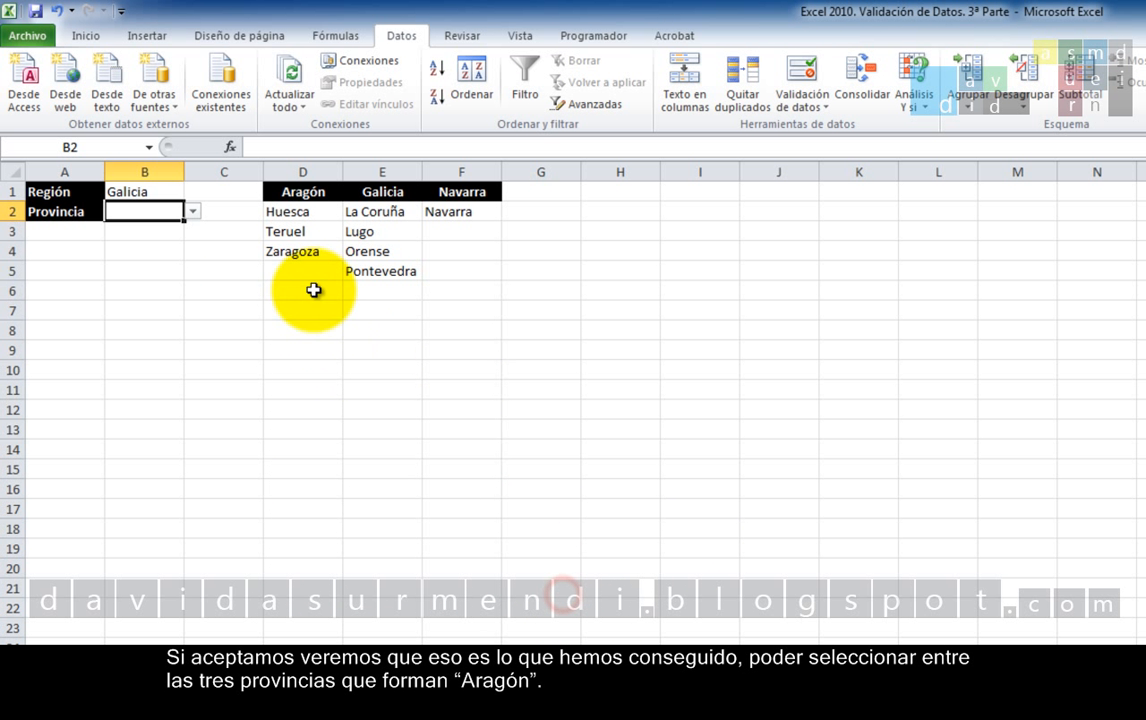
pyautogui.click(192, 214)
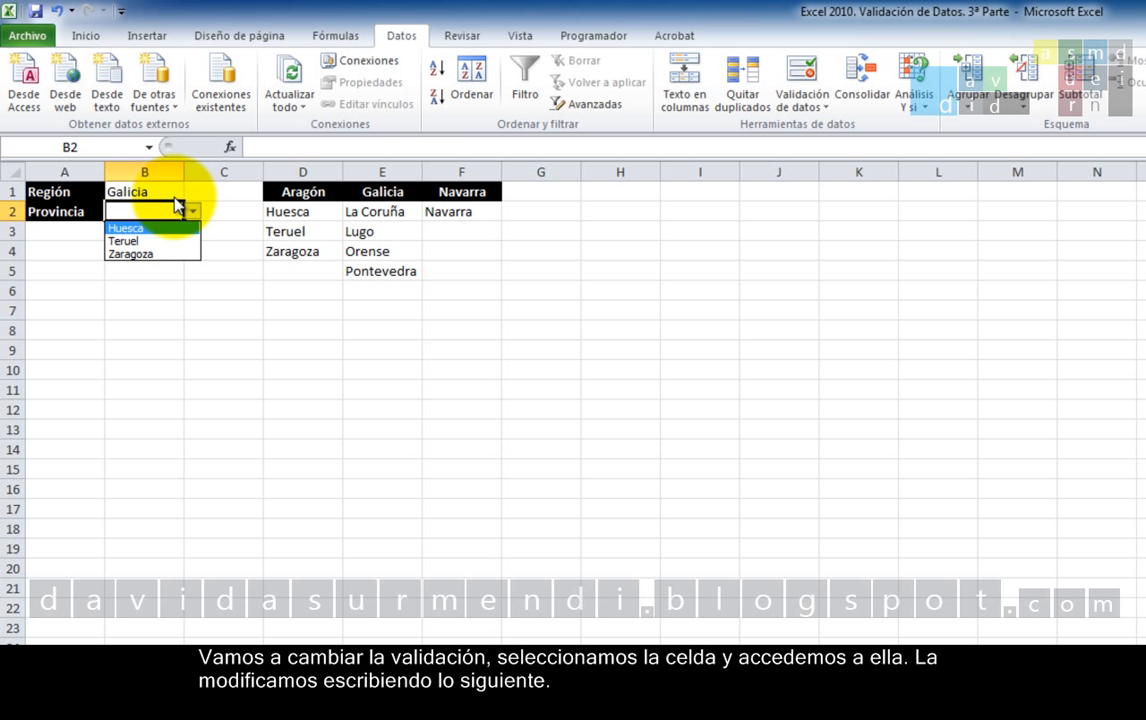
# - Change the source of B2's list validation to =INDIRECTO(B1) and check the provinces offered for Galicia
pyautogui.click(168, 209)
pyautogui.click(800, 85)
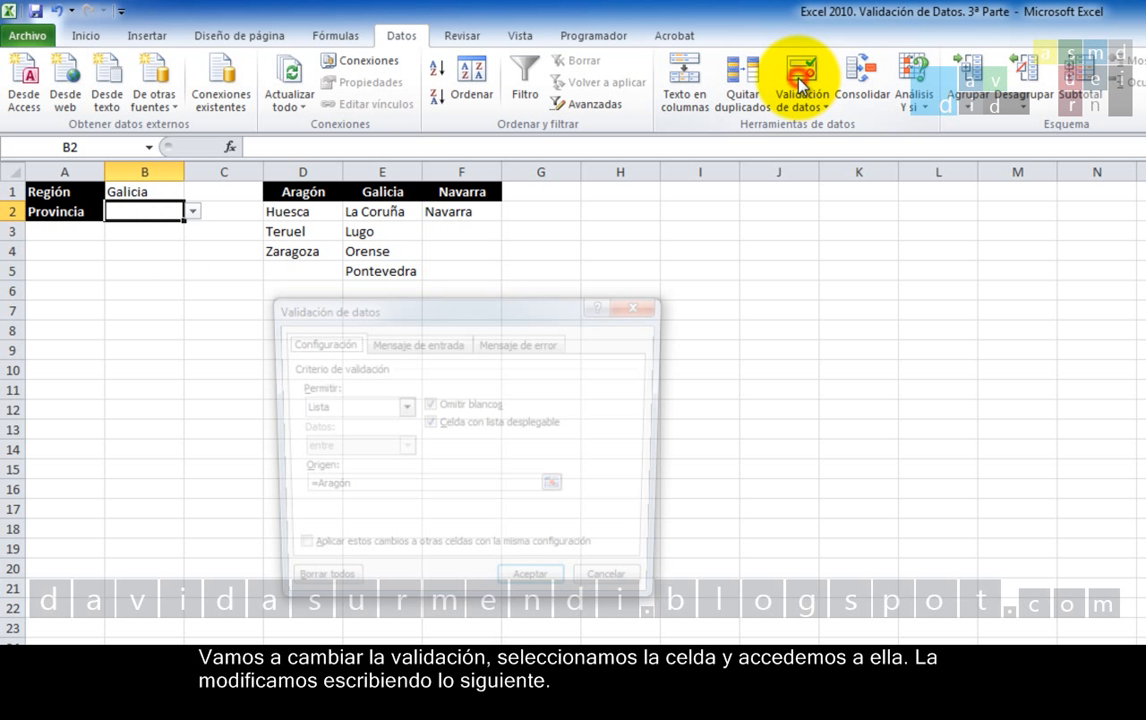
pyautogui.click(450, 491)
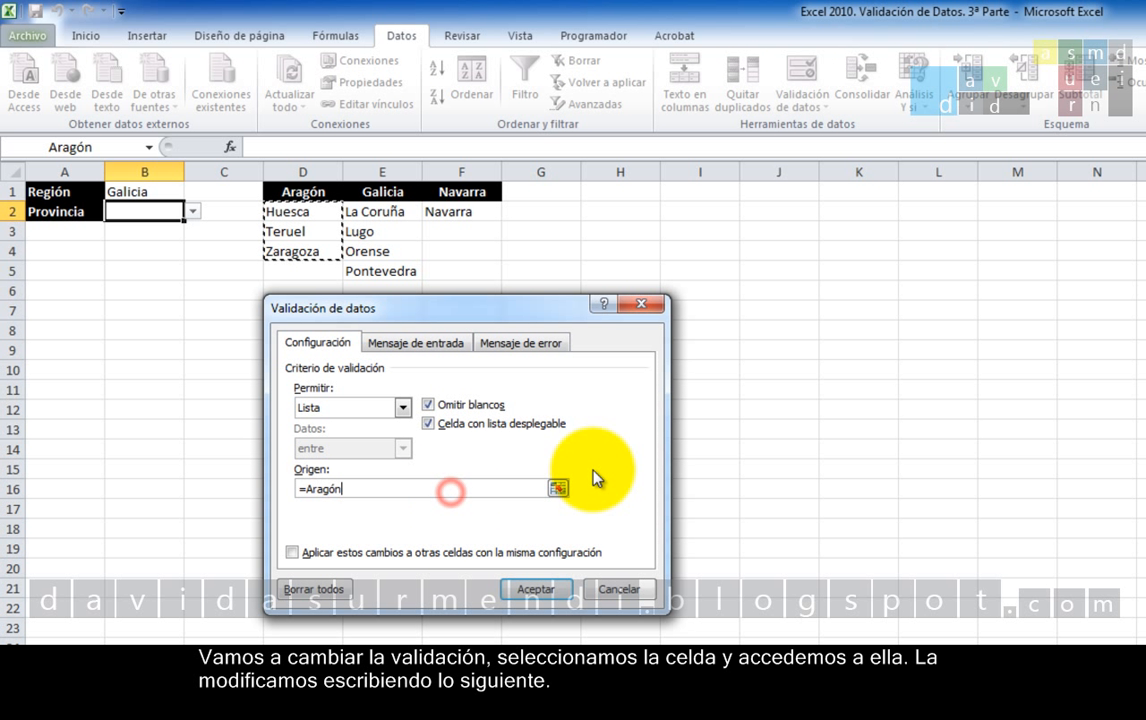
pyautogui.press('BackSpace')
pyautogui.press('BackSpace')
pyautogui.press('BackSpace')
pyautogui.press('BackSpace')
pyautogui.press('BackSpace')
pyautogui.press('BackSpace')
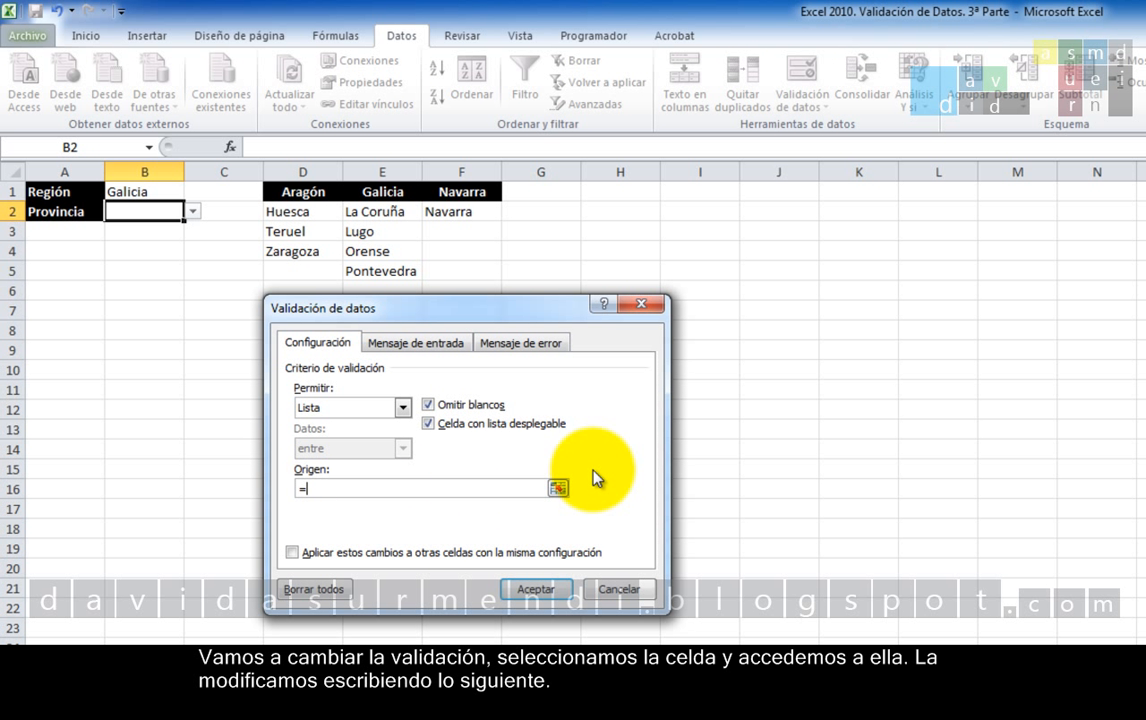
pyautogui.write('INDIRECTO(B1)')
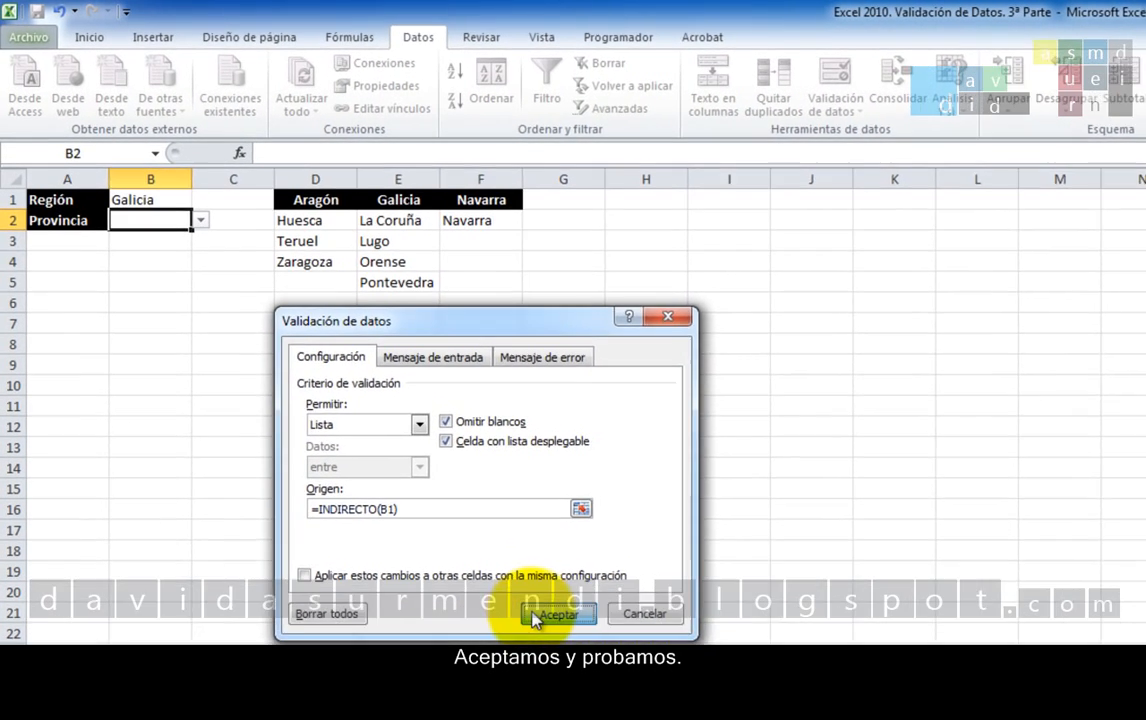
pyautogui.click(533, 590)
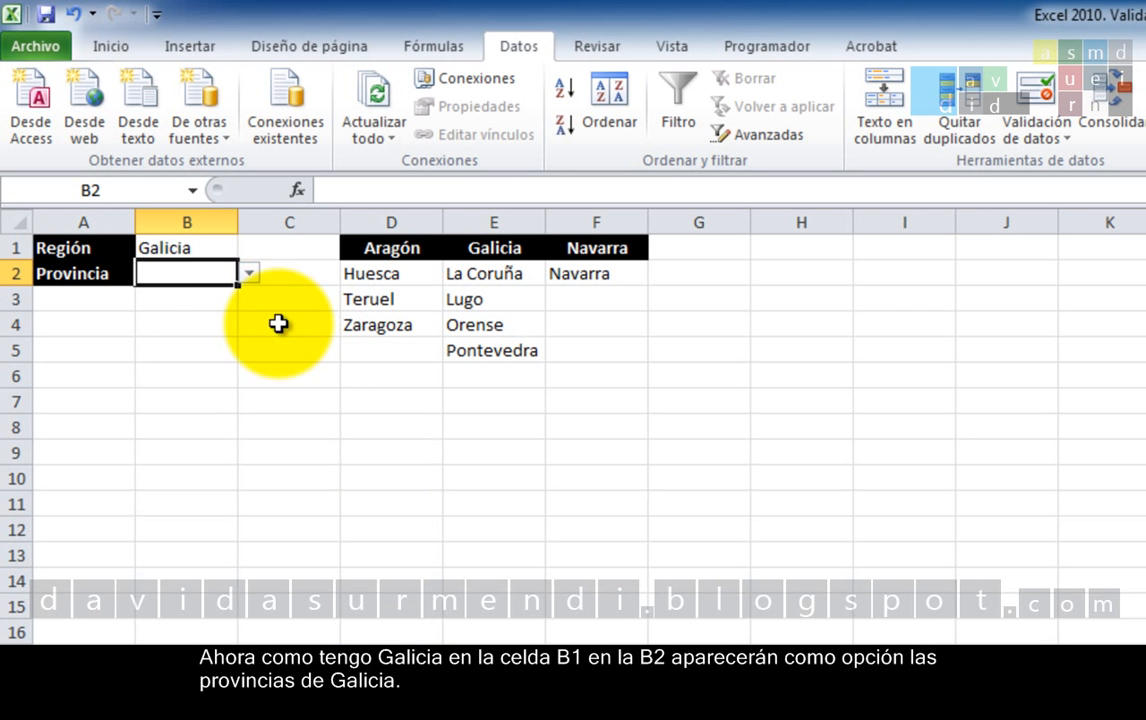
pyautogui.click(250, 275)
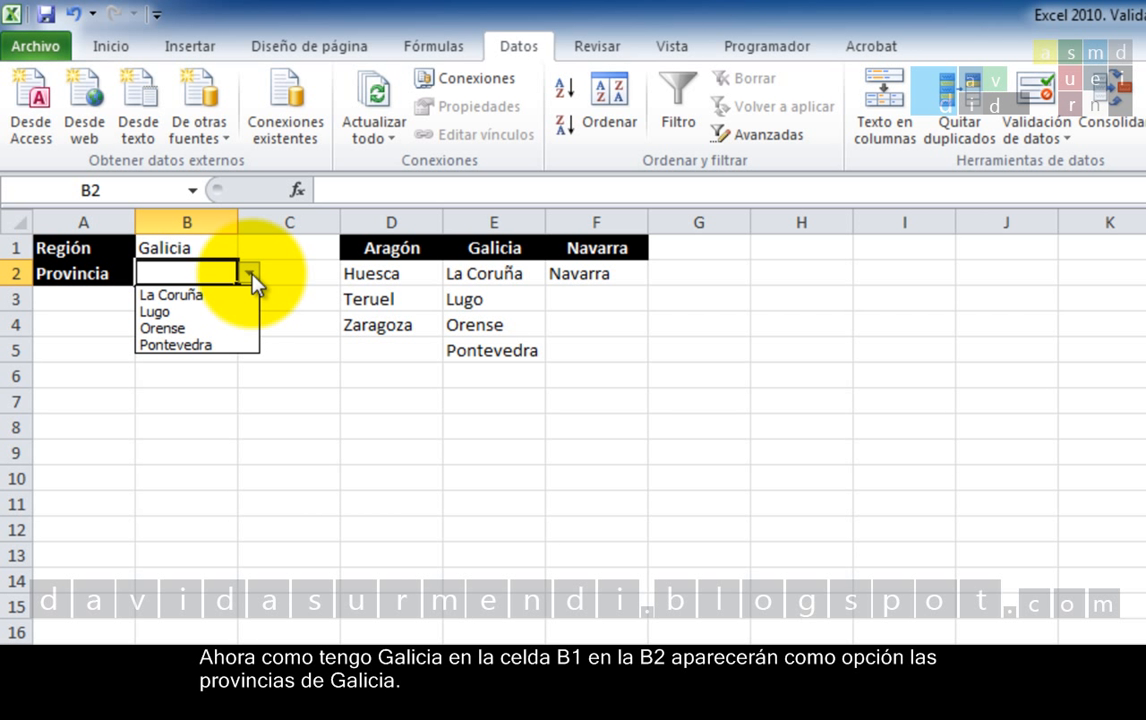
pyautogui.click(250, 277)
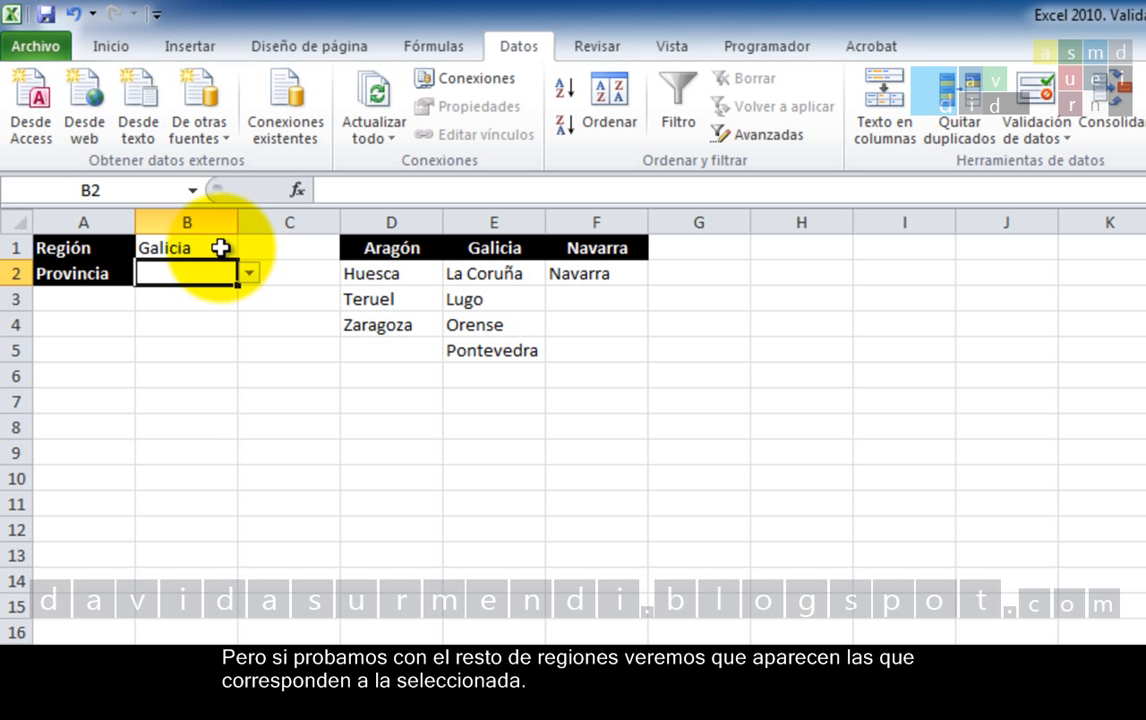
# - Set the region in B1 to Aragón and check the province options offered in B2
pyautogui.click(220, 248)
pyautogui.click(247, 249)
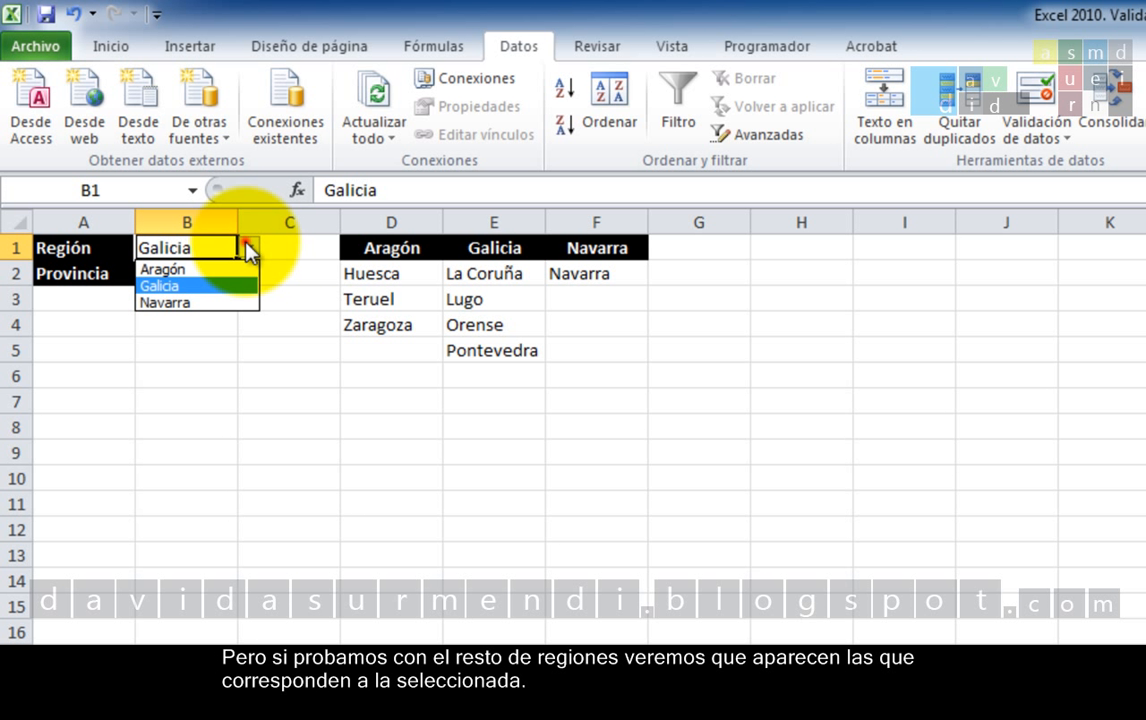
pyautogui.click(228, 269)
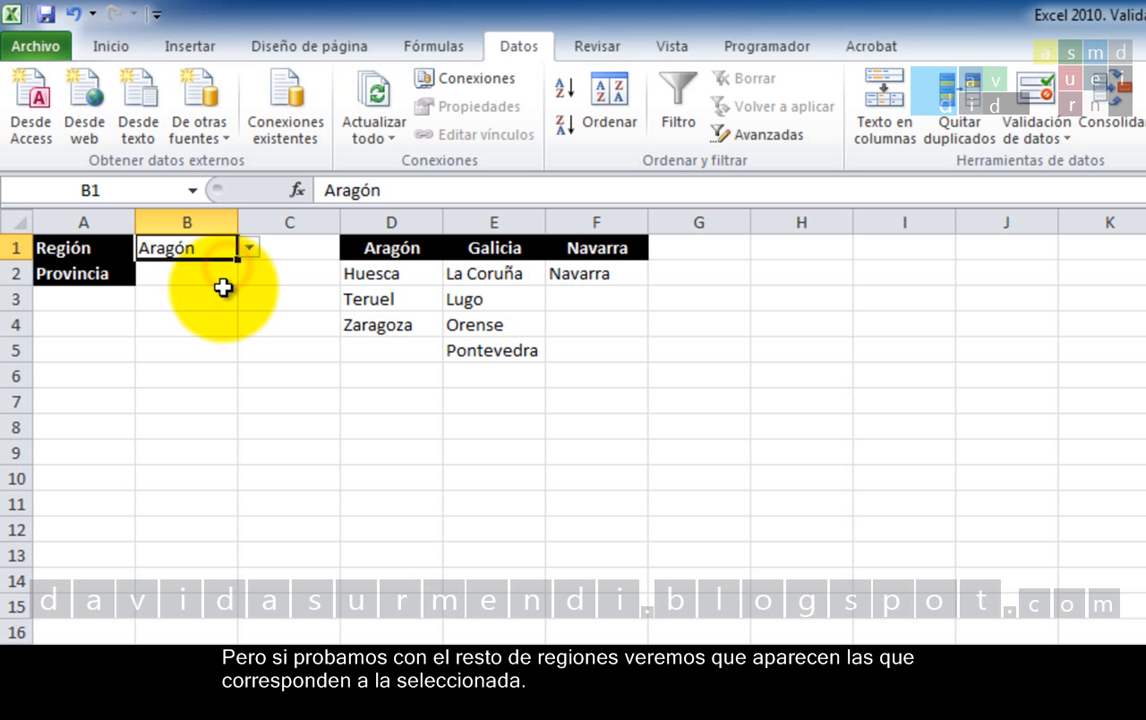
pyautogui.click(226, 283)
pyautogui.click(249, 274)
pyautogui.click(250, 273)
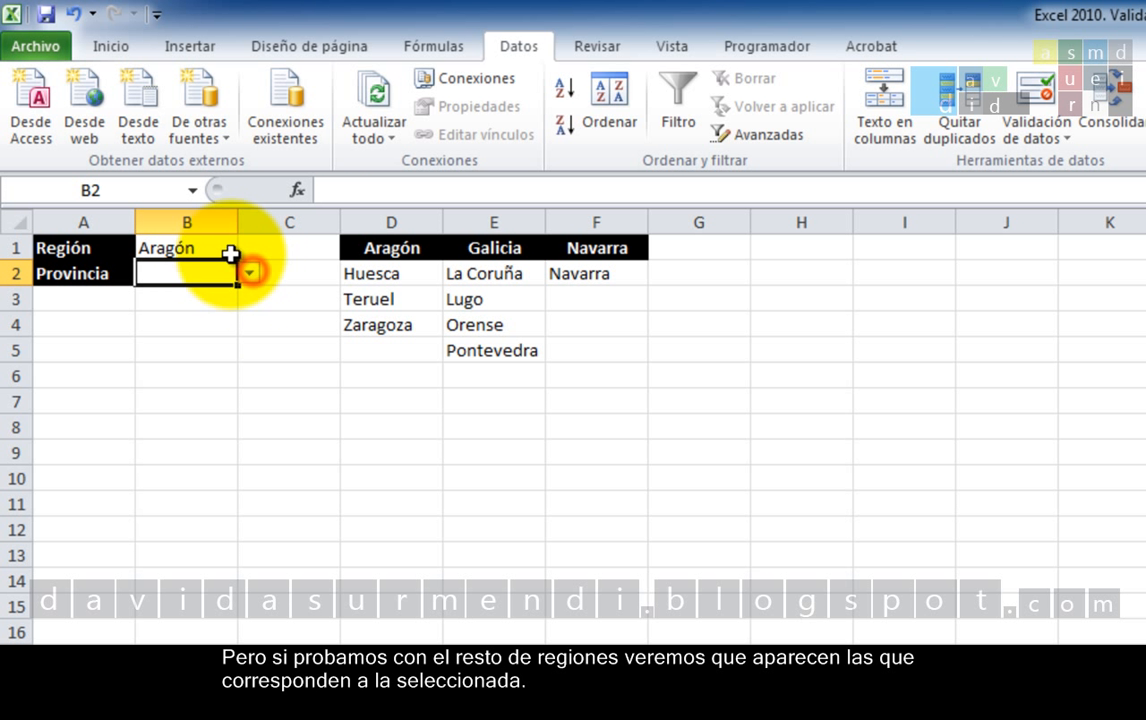
# - Set the region in B1 to Navarra and check the province options and validation settings of B2
pyautogui.click(234, 250)
pyautogui.click(249, 249)
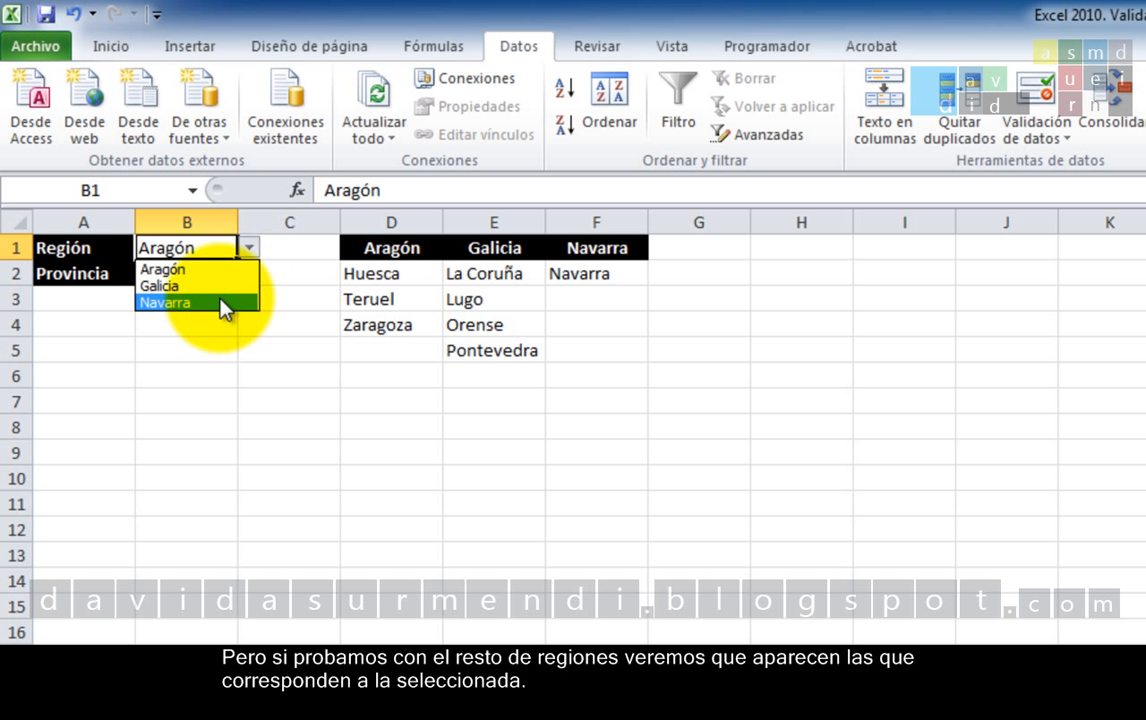
pyautogui.click(224, 304)
pyautogui.click(222, 284)
pyautogui.click(250, 273)
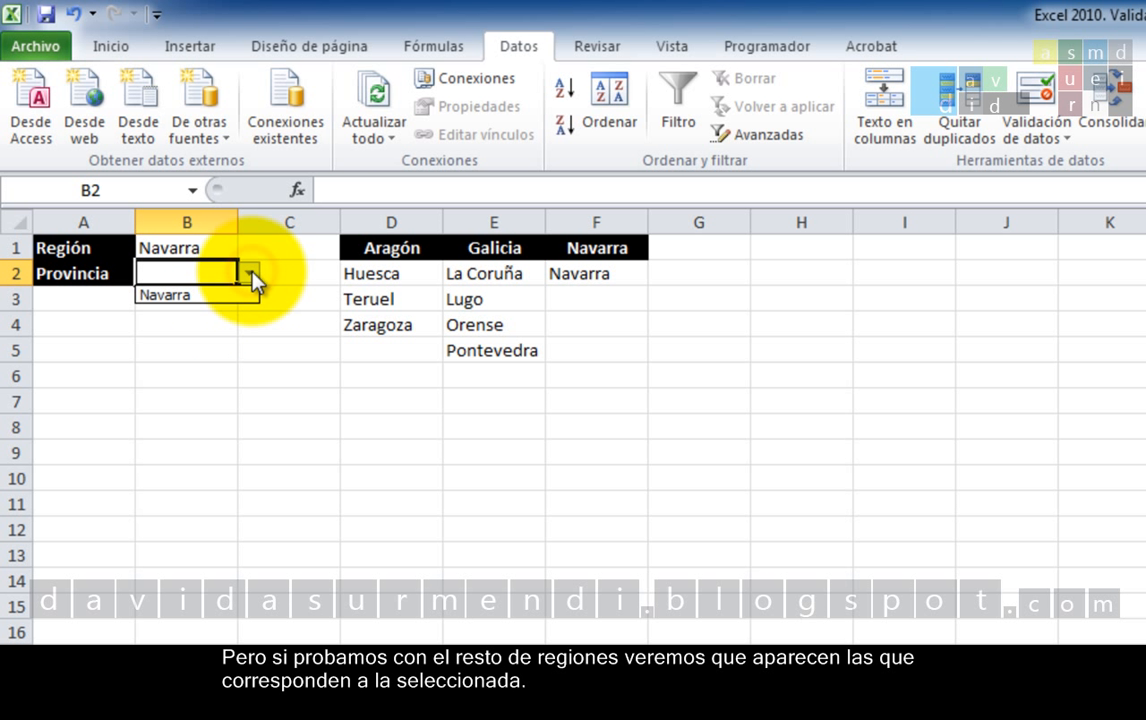
pyautogui.click(250, 275)
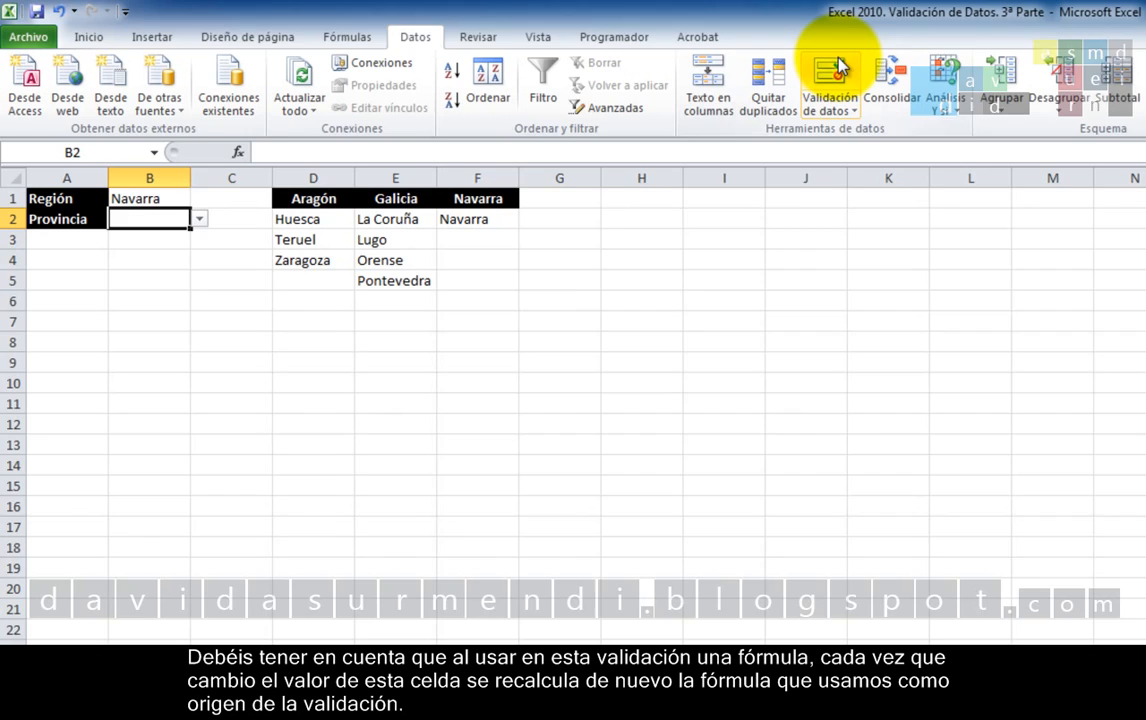
pyautogui.click(1036, 95)
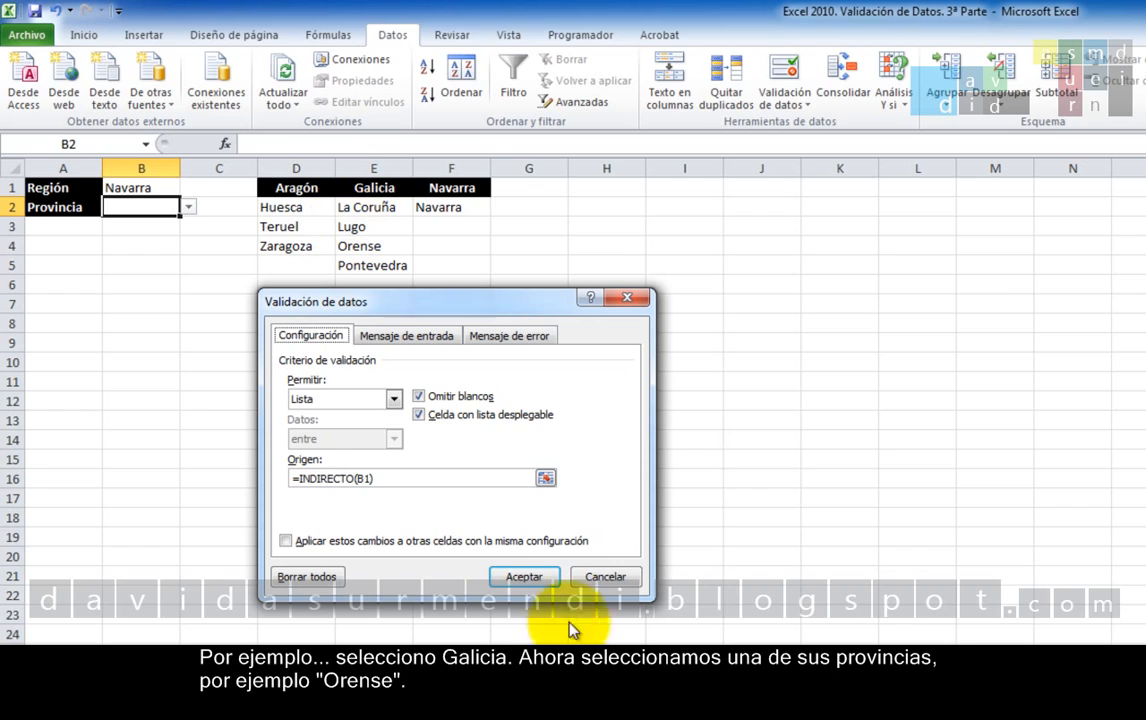
pyautogui.click(528, 579)
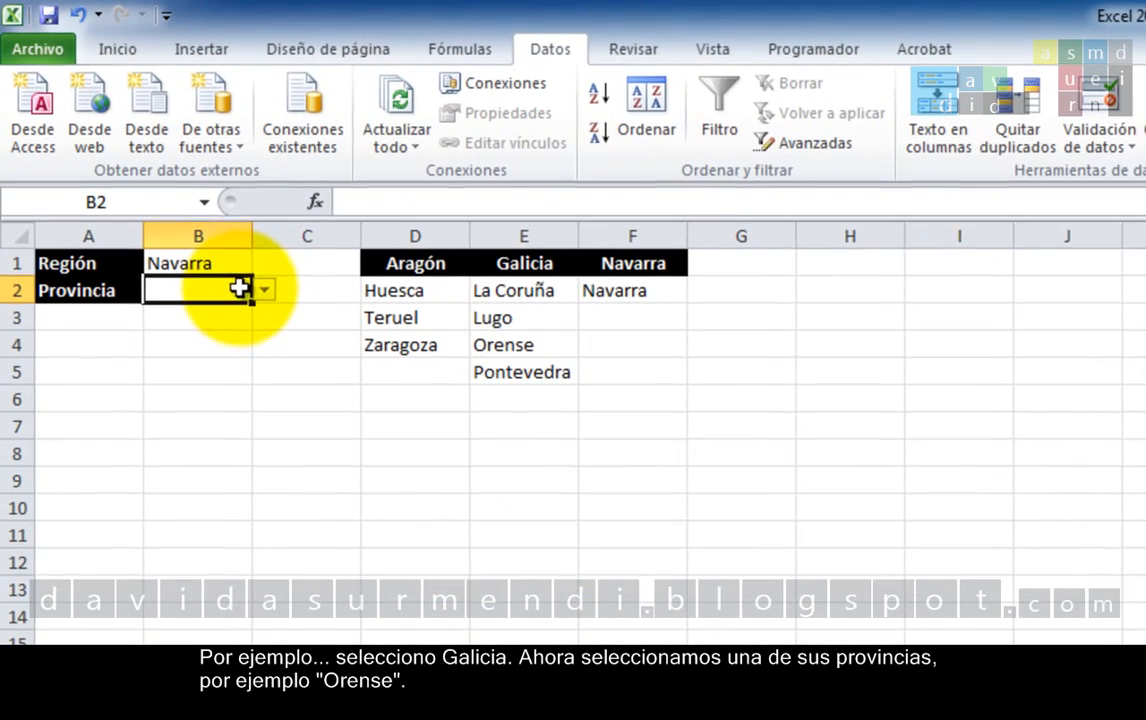
# - Set the region in B1 to Galicia and choose Orense as the province in B2
pyautogui.click(168, 187)
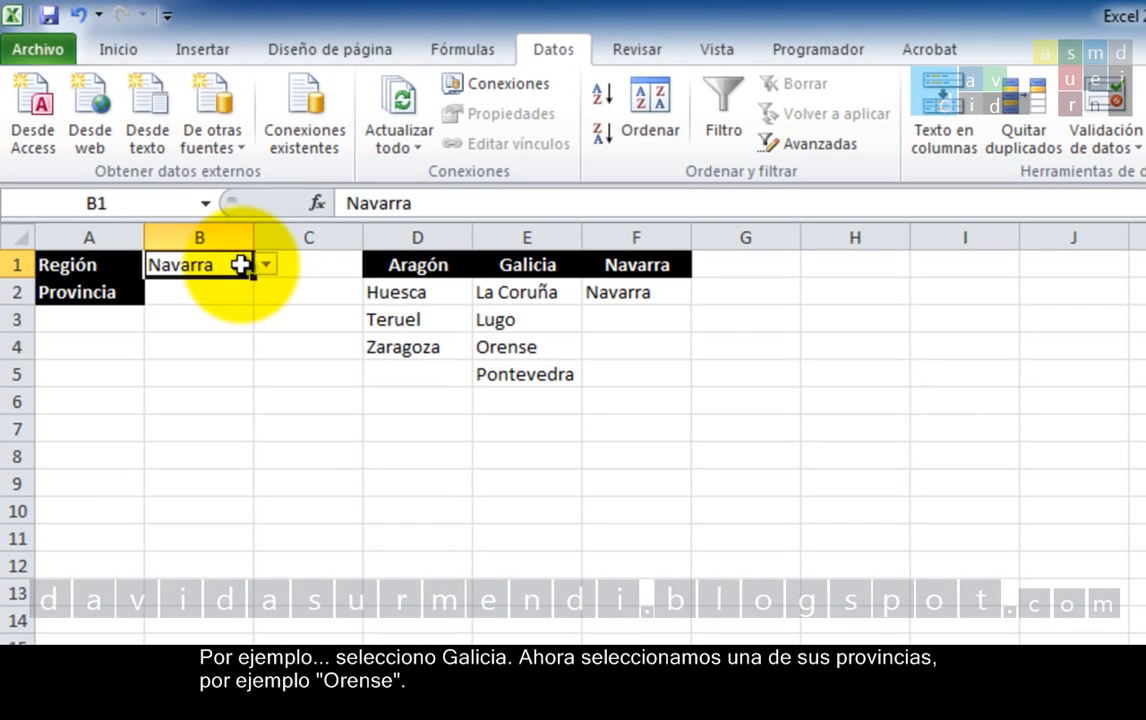
pyautogui.click(189, 187)
pyautogui.click(230, 305)
pyautogui.click(238, 297)
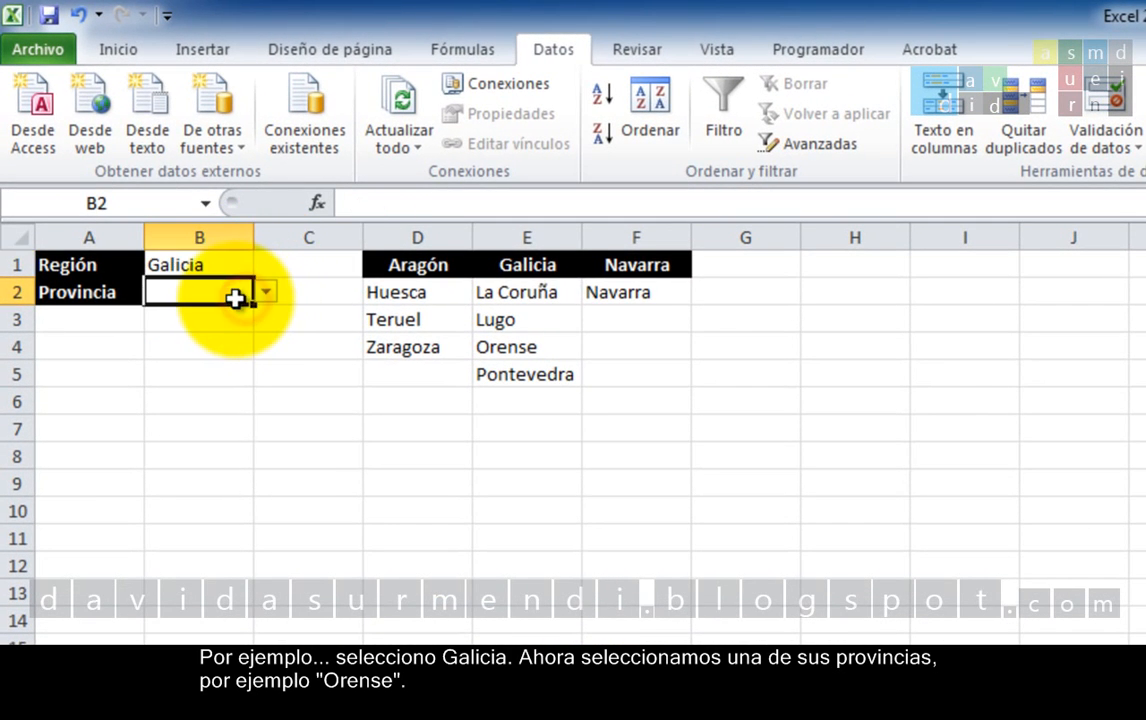
pyautogui.click(262, 294)
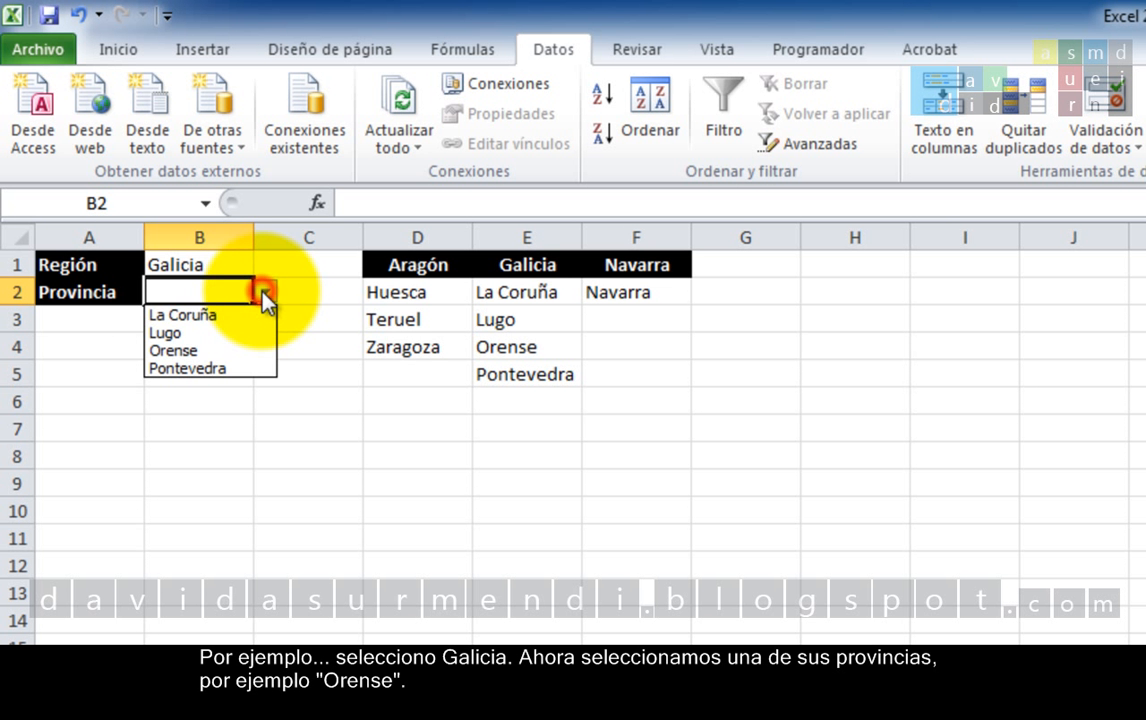
pyautogui.click(247, 348)
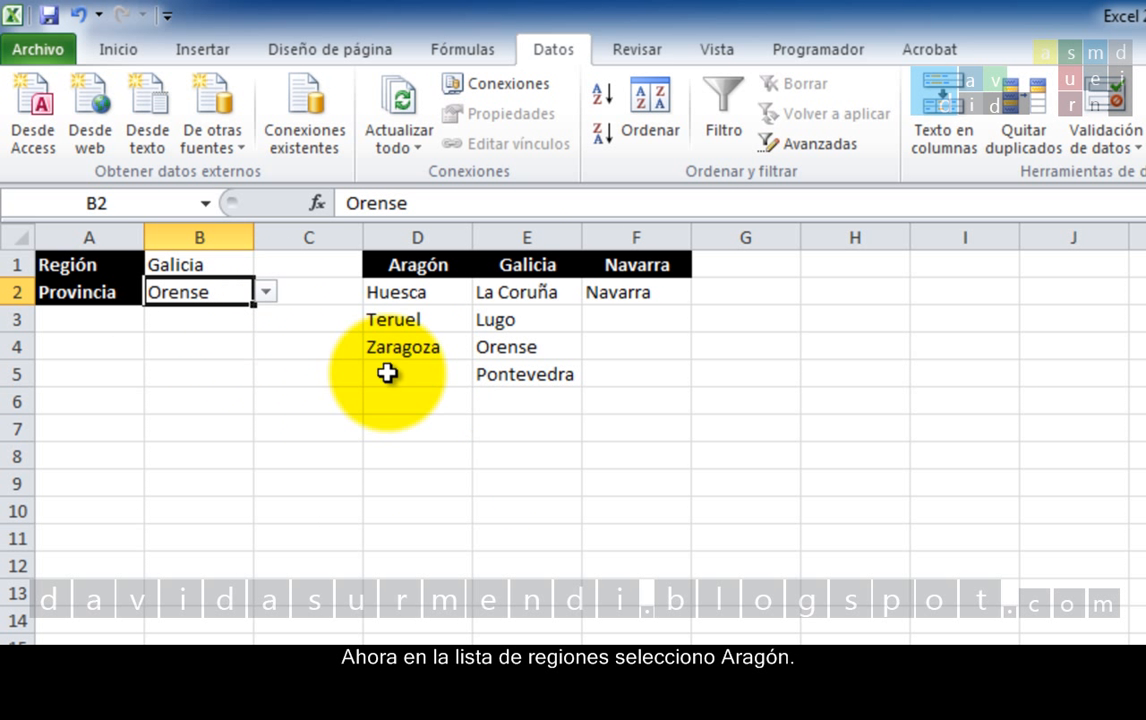
# - Change only the region in B1 to Aragón and check how the province cell B2 responds
pyautogui.click(238, 262)
pyautogui.click(266, 264)
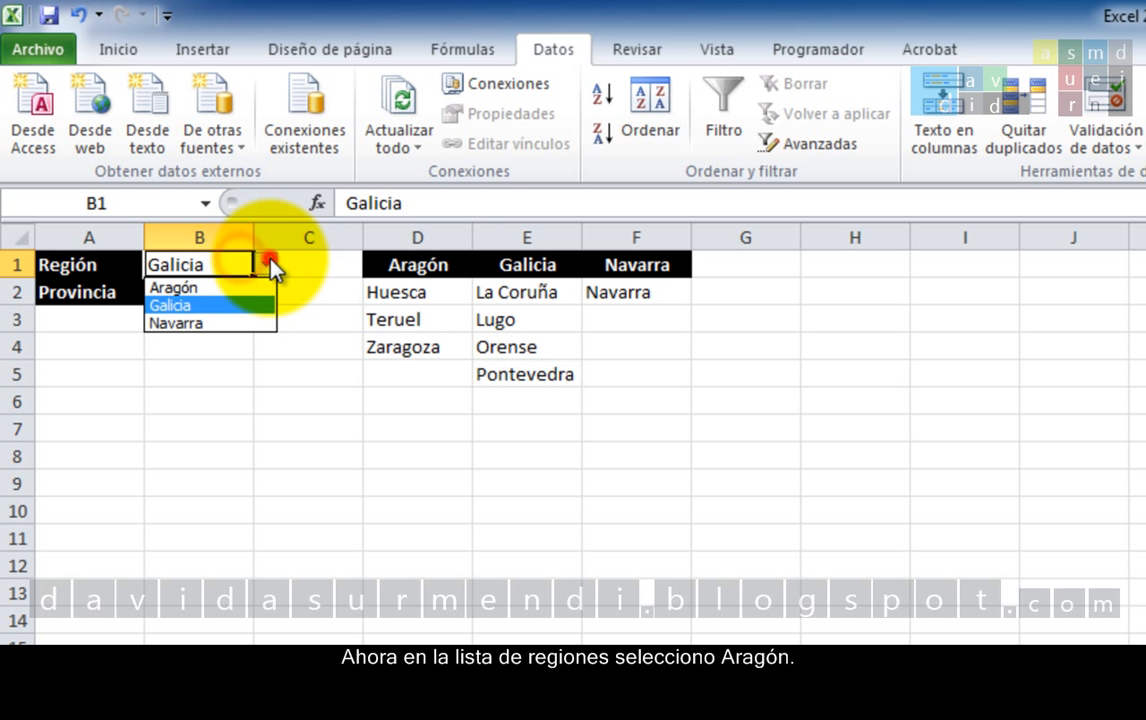
pyautogui.click(262, 289)
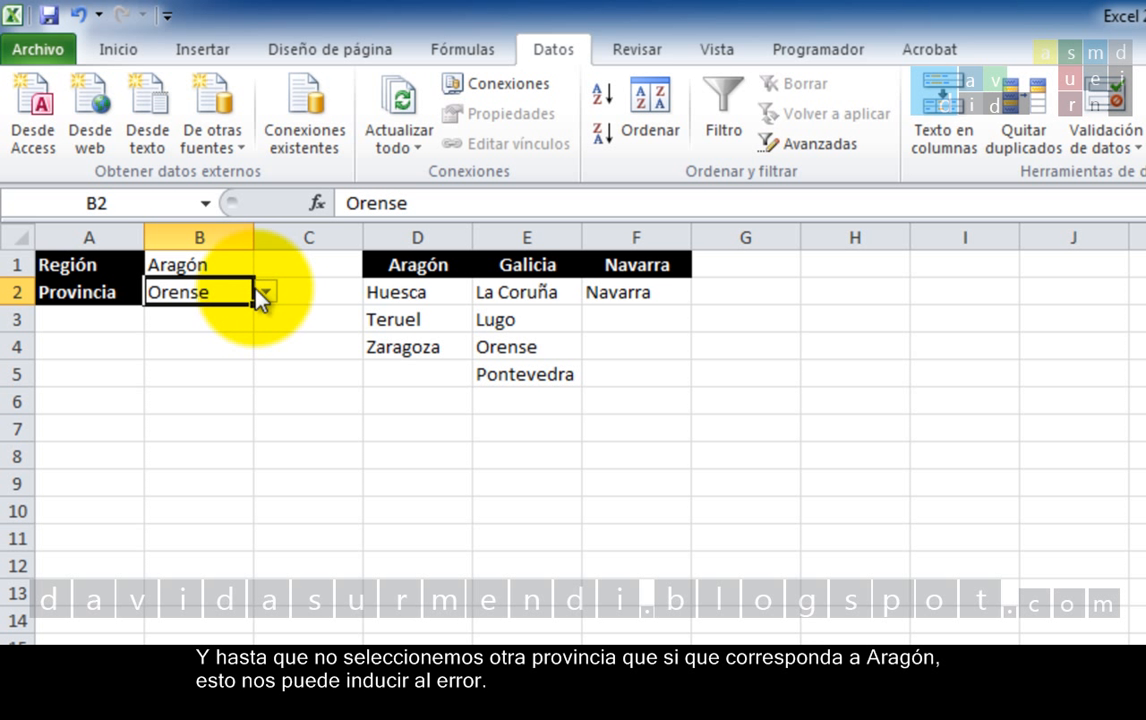
pyautogui.click(258, 290)
pyautogui.click(260, 288)
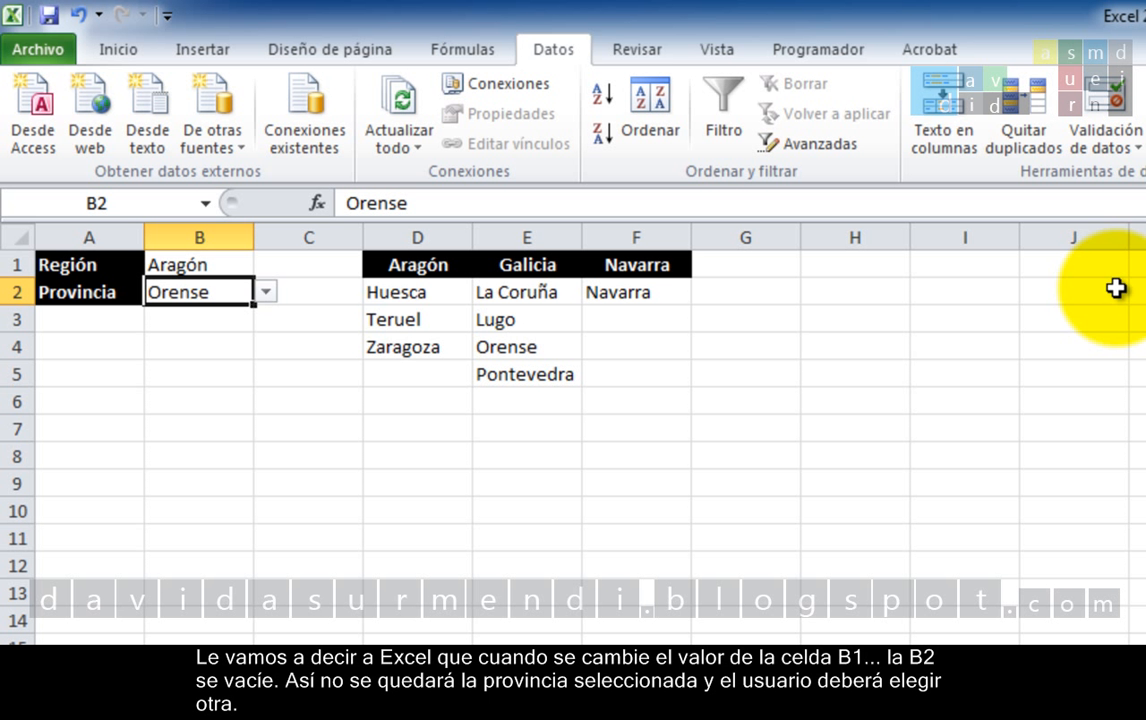
# - Set the region in B1 to Navarra and open the workbook's Visual Basic editor
pyautogui.click(246, 264)
pyautogui.click(268, 262)
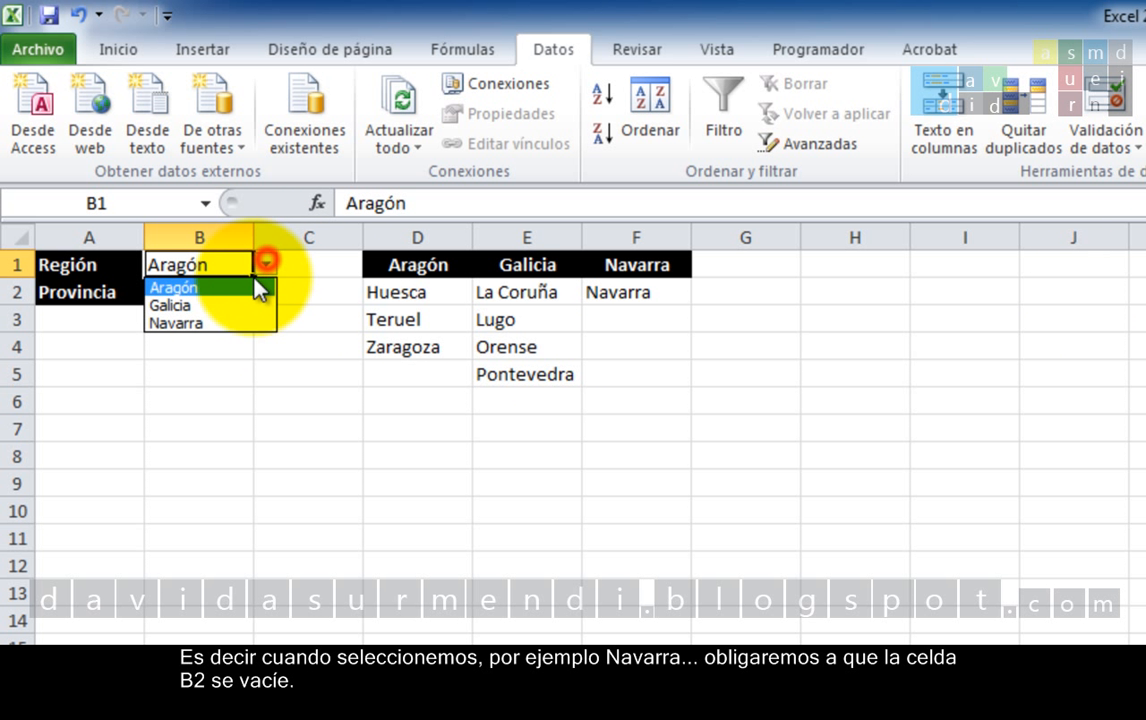
pyautogui.click(228, 323)
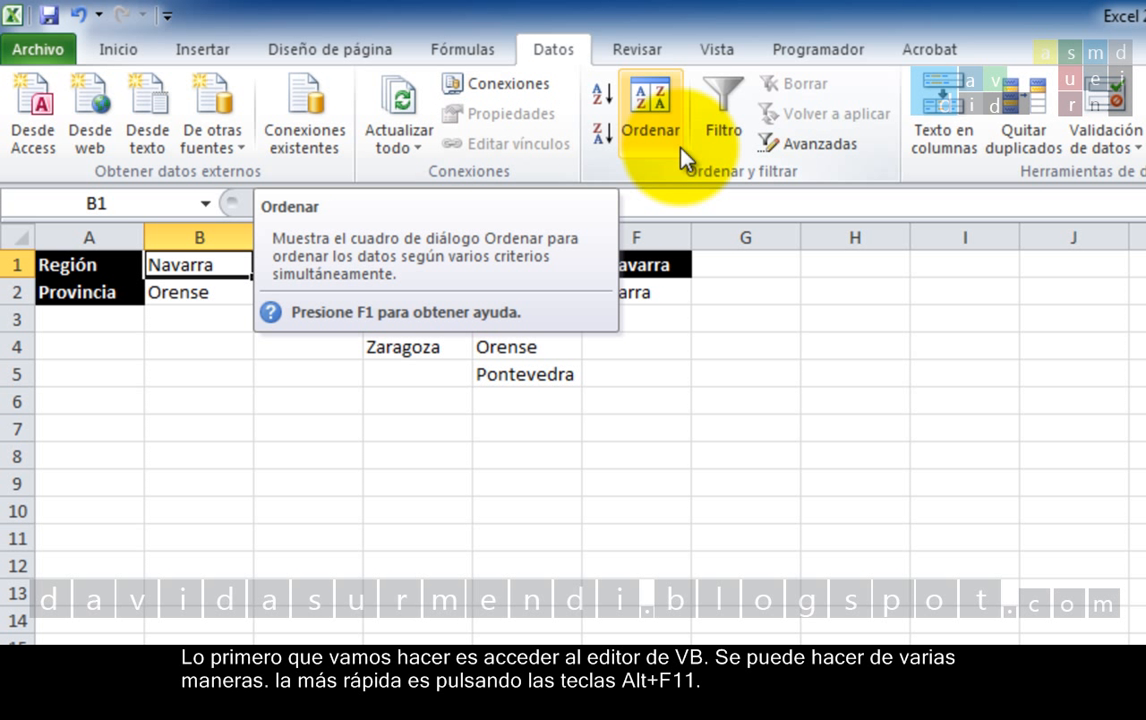
pyautogui.hotkey('alt', 'F11')
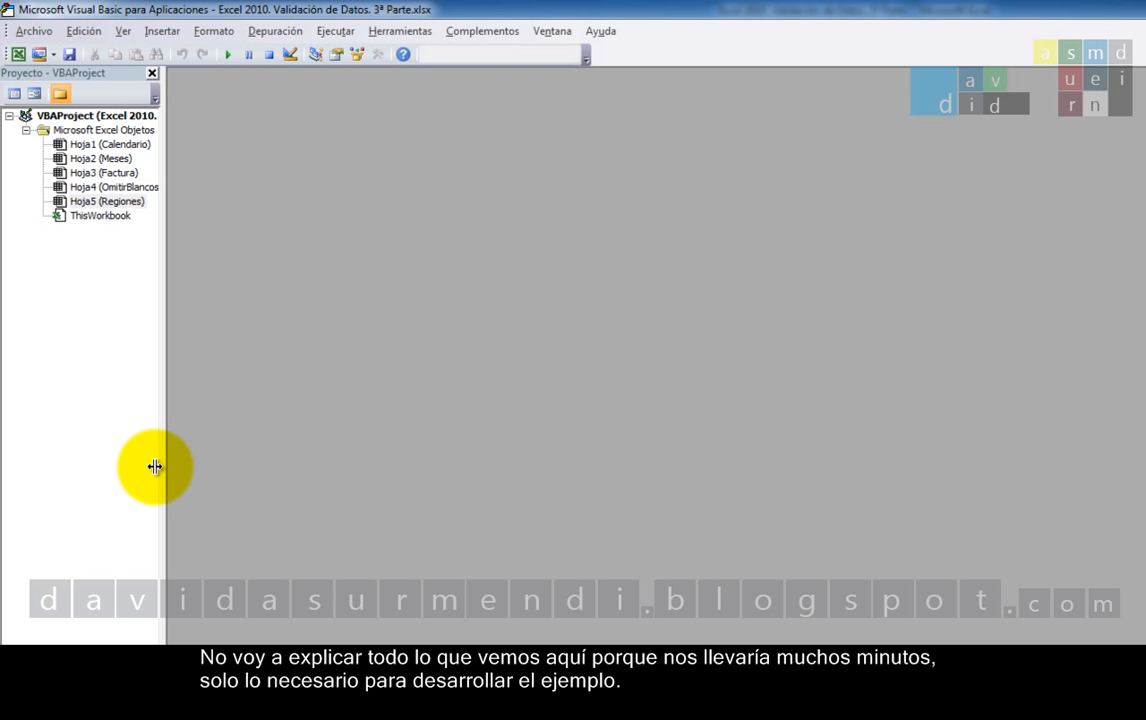
# - Widen the project pane, show the Project Explorer and open the code module of Hoja5 (Regiones)
pyautogui.moveTo(165, 416); pyautogui.dragTo(215, 381)
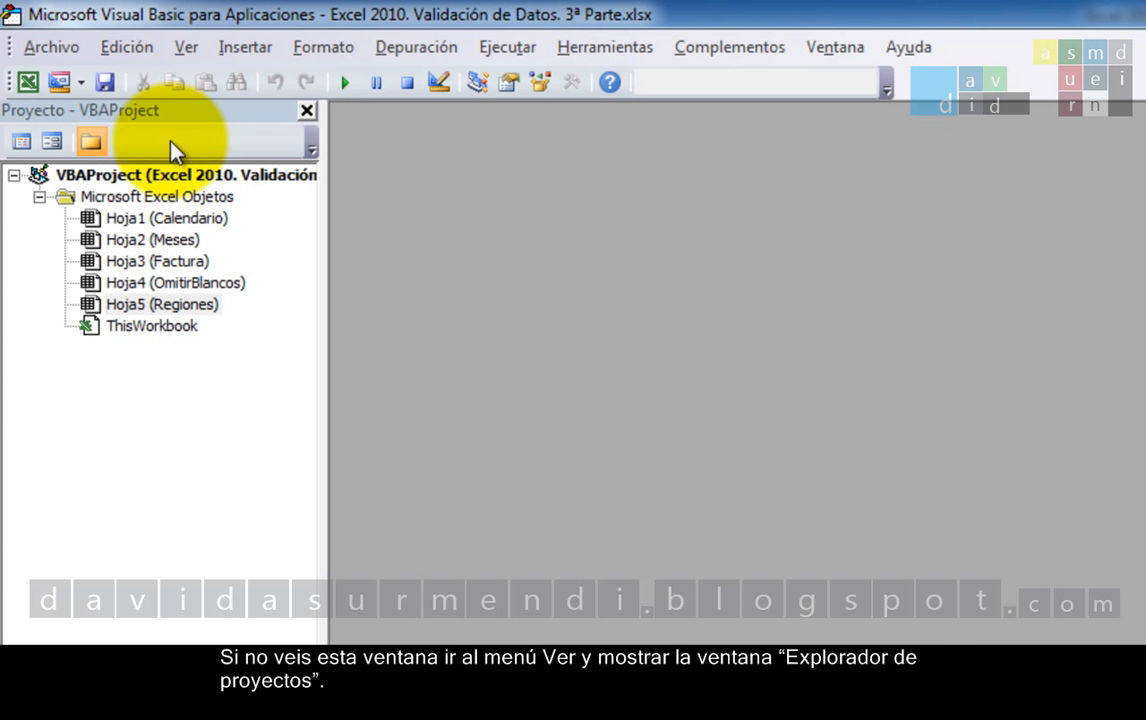
pyautogui.click(187, 48)
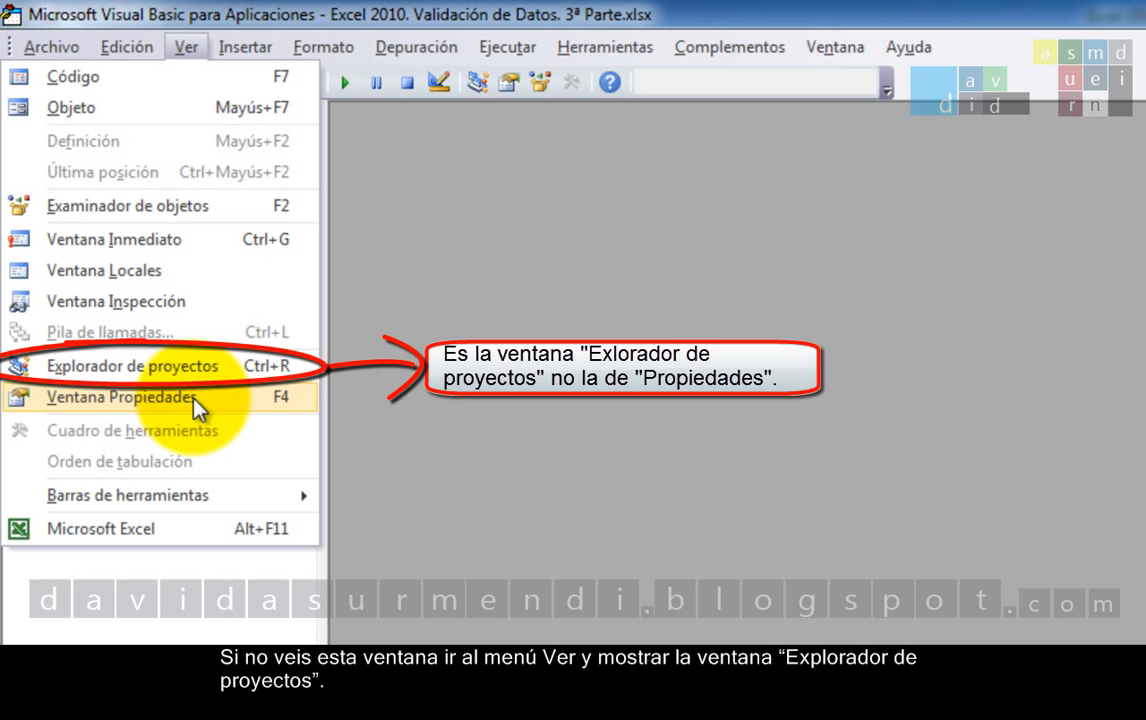
pyautogui.click(190, 366)
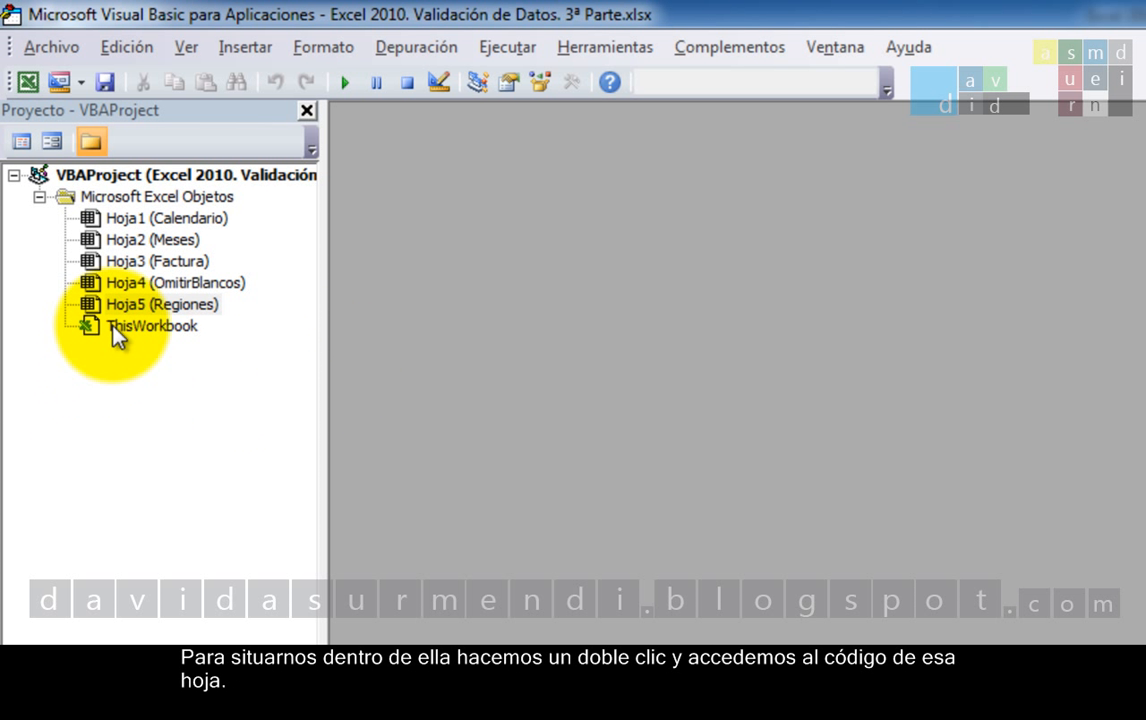
pyautogui.doubleClick(168, 308)
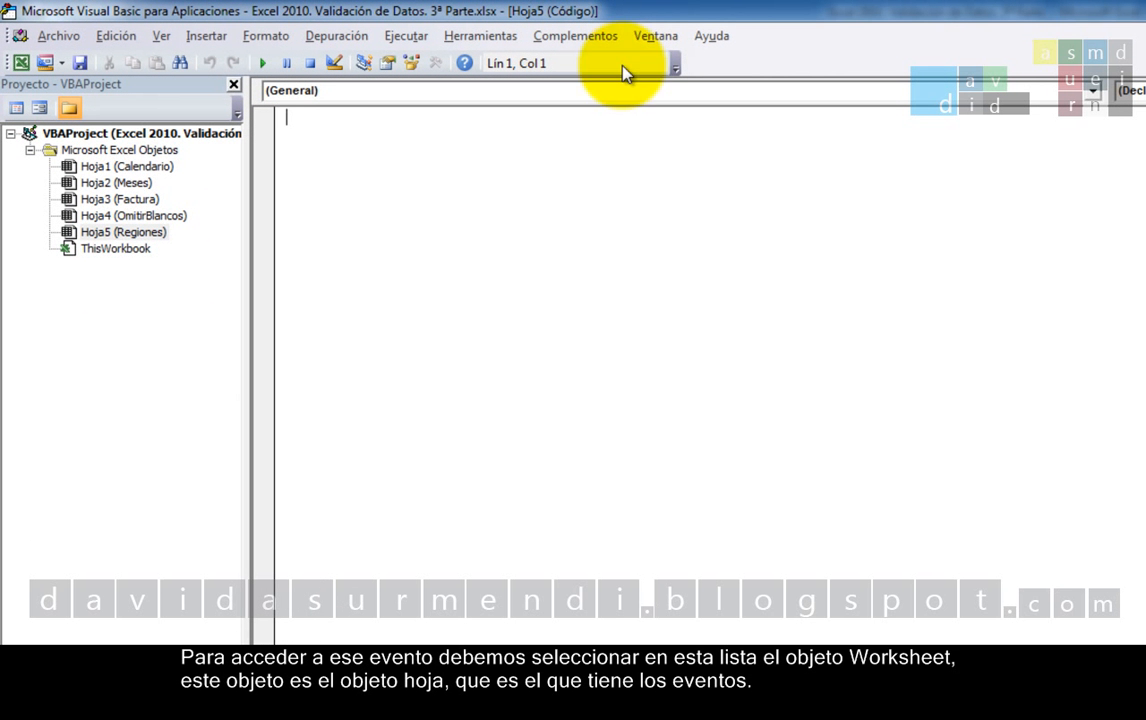
# - Choose the Worksheet object, insert its Change event procedure and review the list of available sheet events
pyautogui.click(1093, 91)
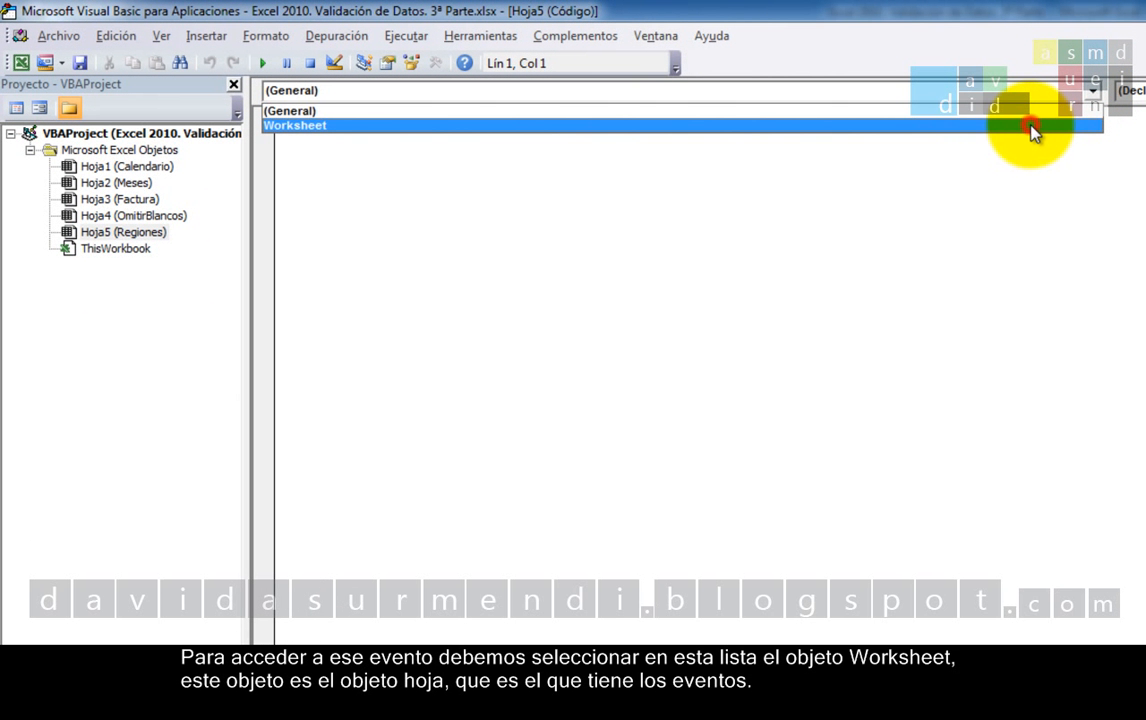
pyautogui.click(1032, 127)
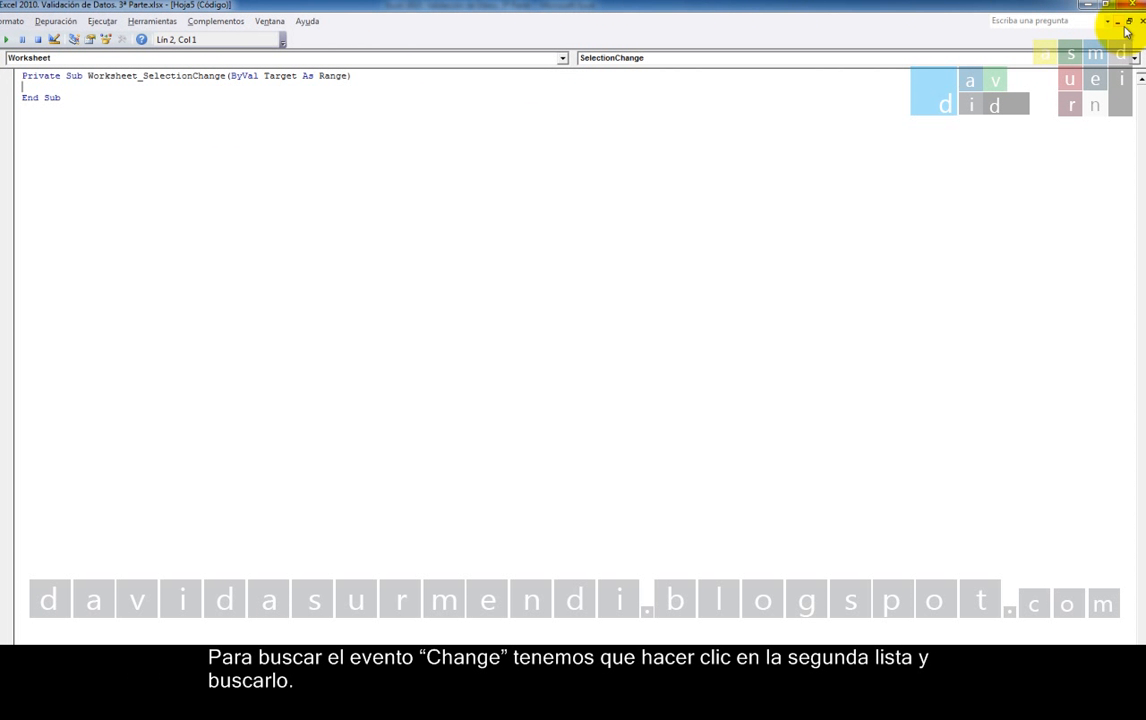
pyautogui.click(1135, 59)
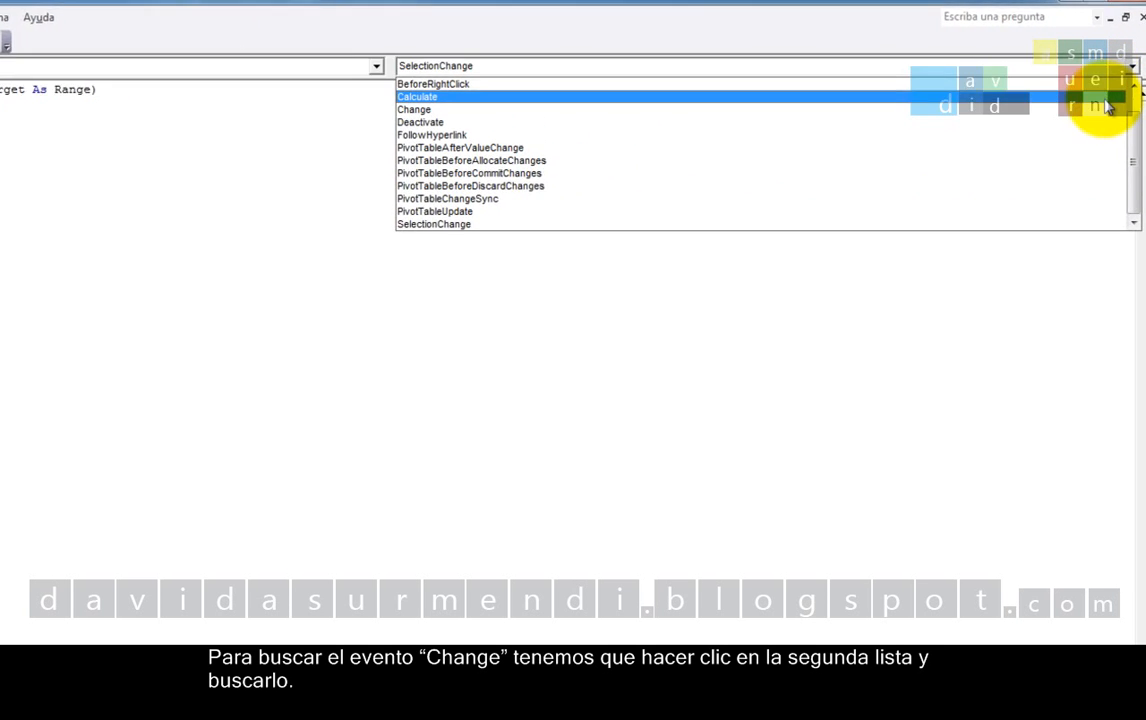
pyautogui.click(1093, 129)
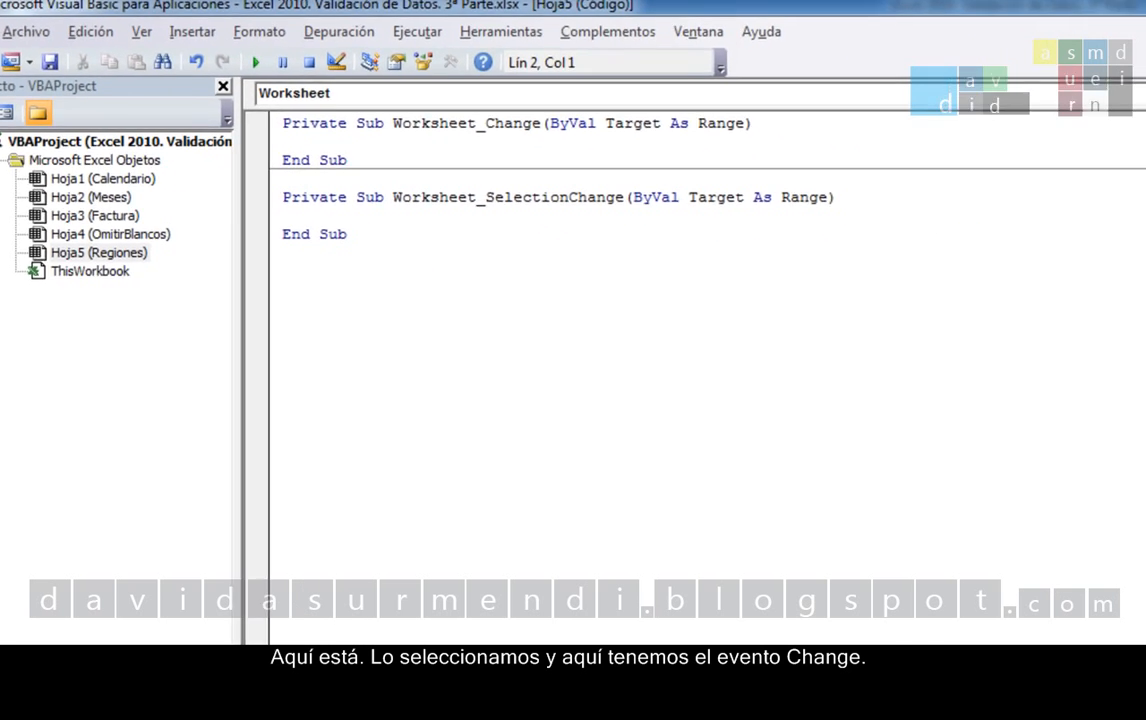
pyautogui.click(1136, 27)
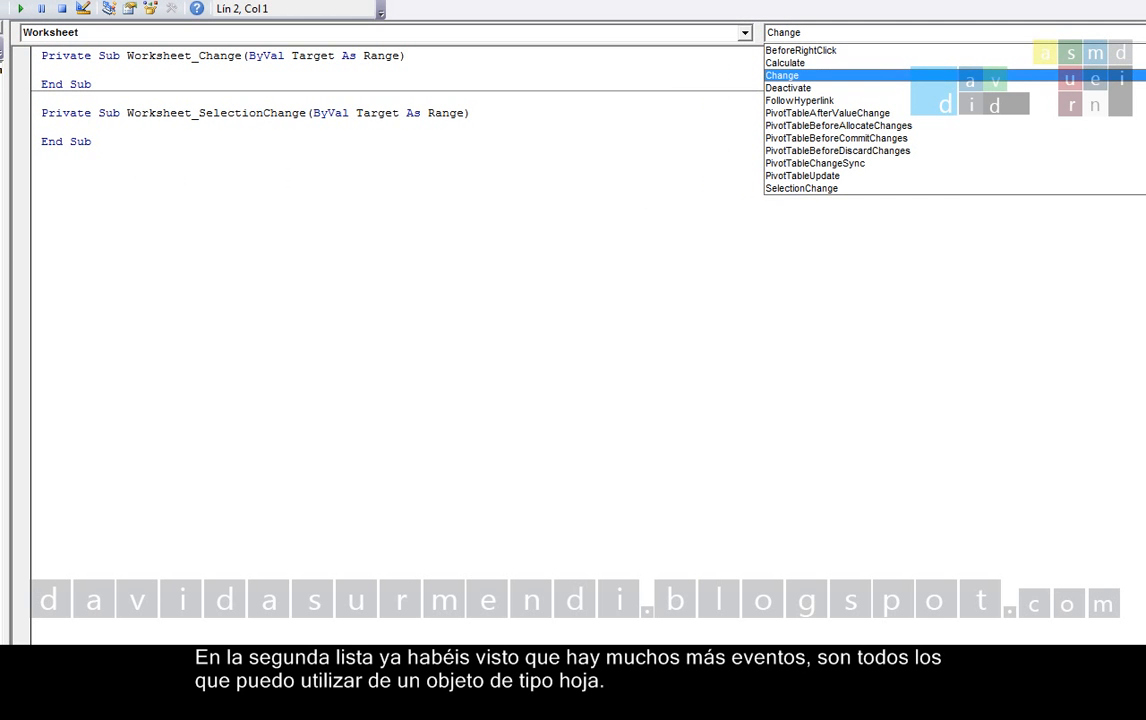
pyautogui.click(552, 74)
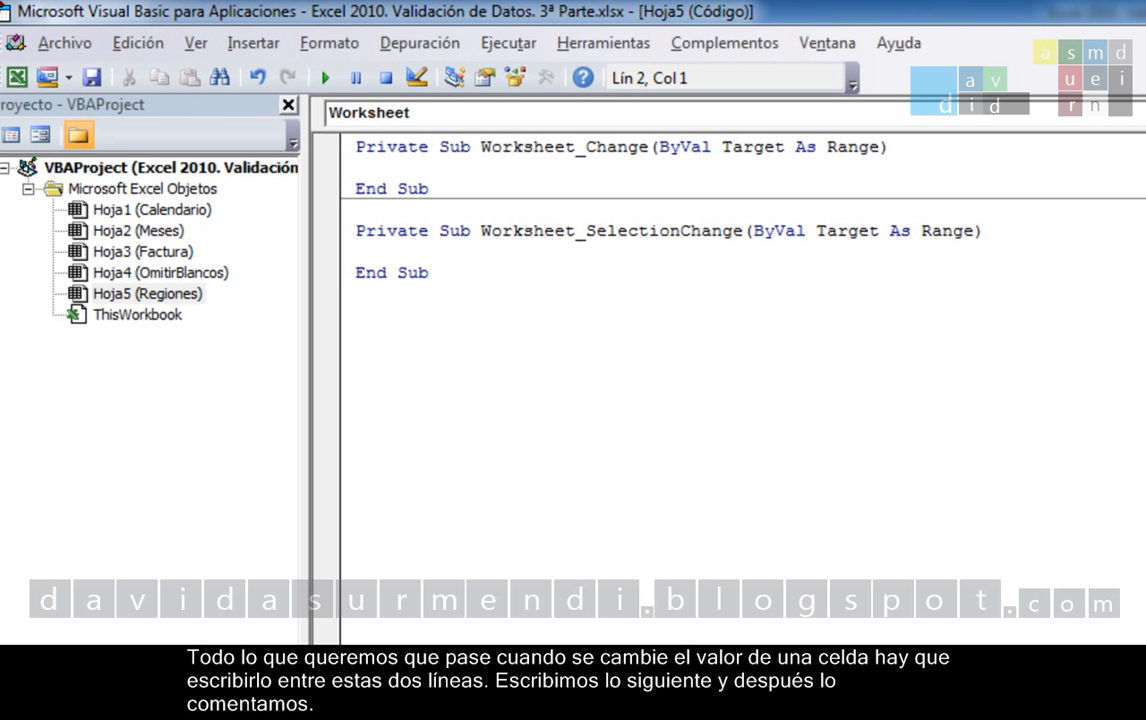
# - Inside Worksheet_Change, write the indented condition If Target.Address = "$B$1" Then
pyautogui.press('Return')
pyautogui.press('Up')
pyautogui.press('Tab')
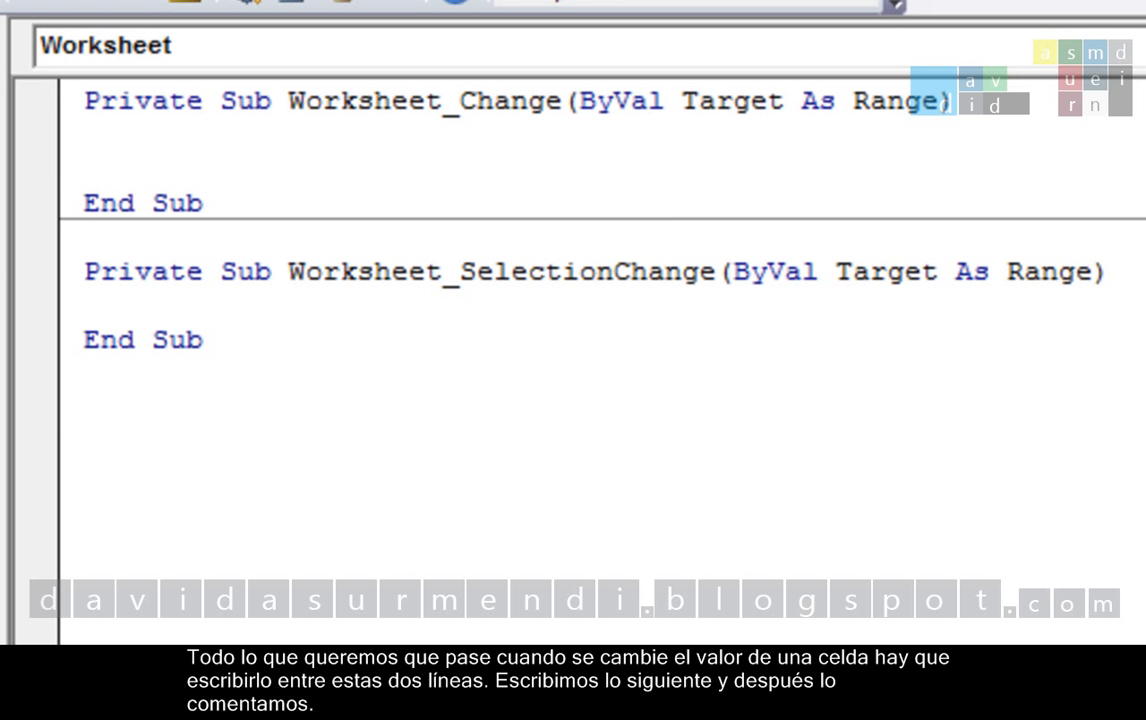
pyautogui.write('I')
pyautogui.write('f Target')
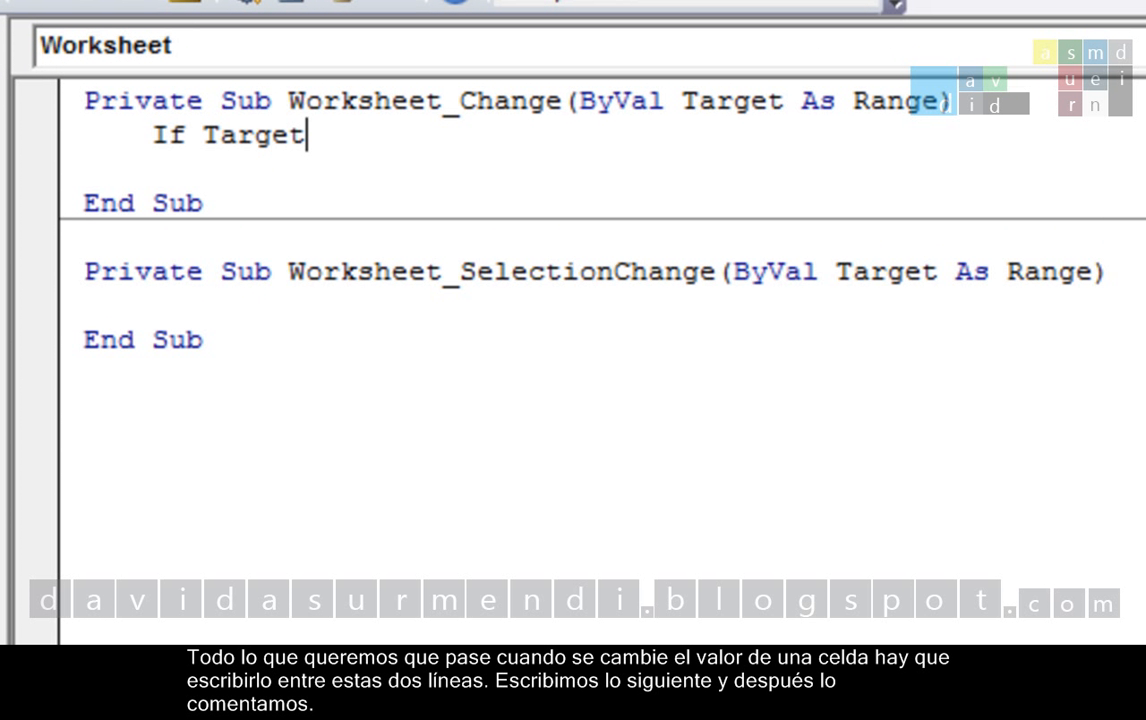
pyautogui.write('.addre')
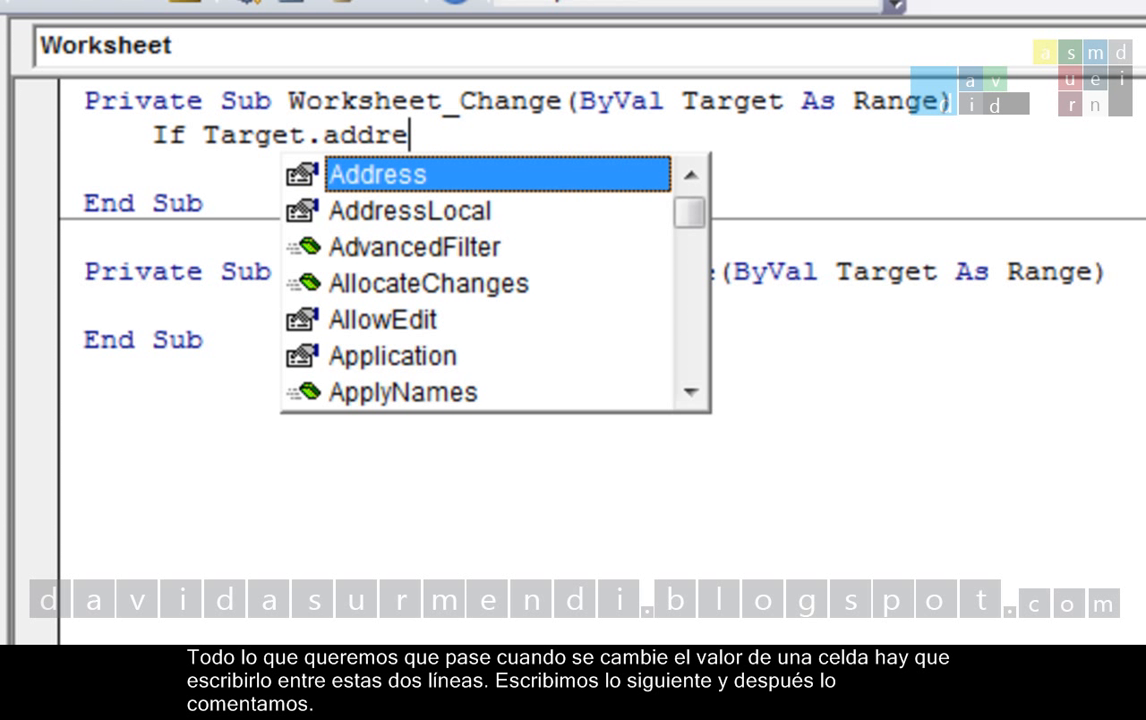
pyautogui.press('Tab')
pyautogui.write('= "')
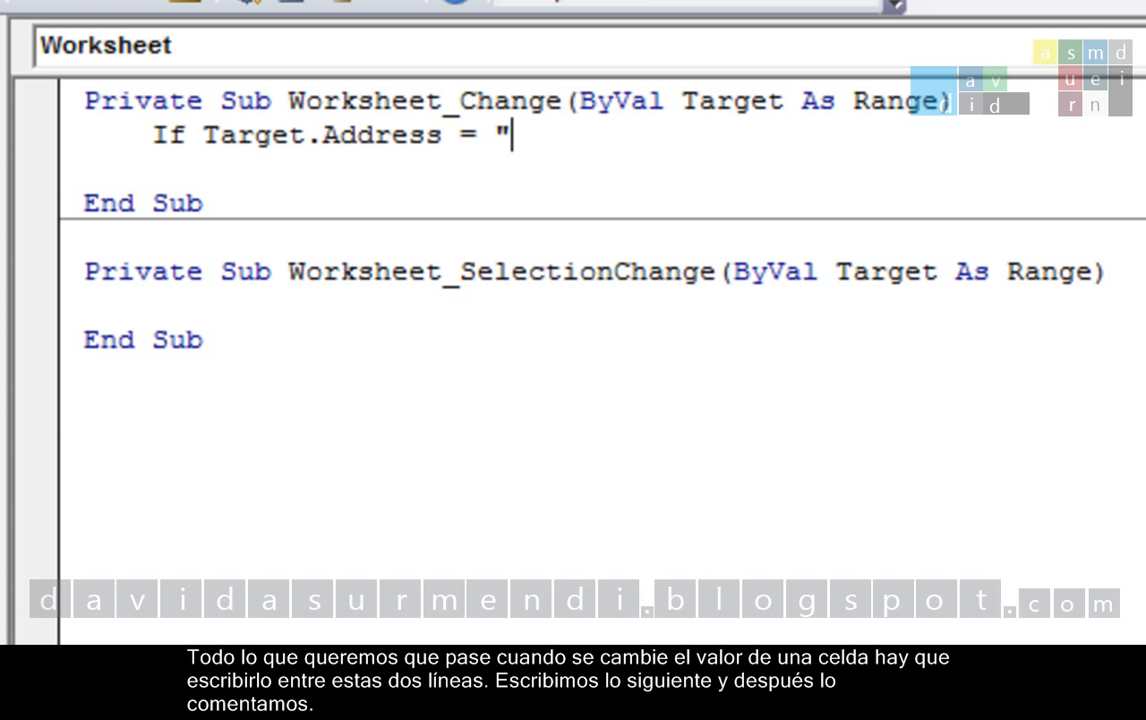
pyautogui.write('$B1')
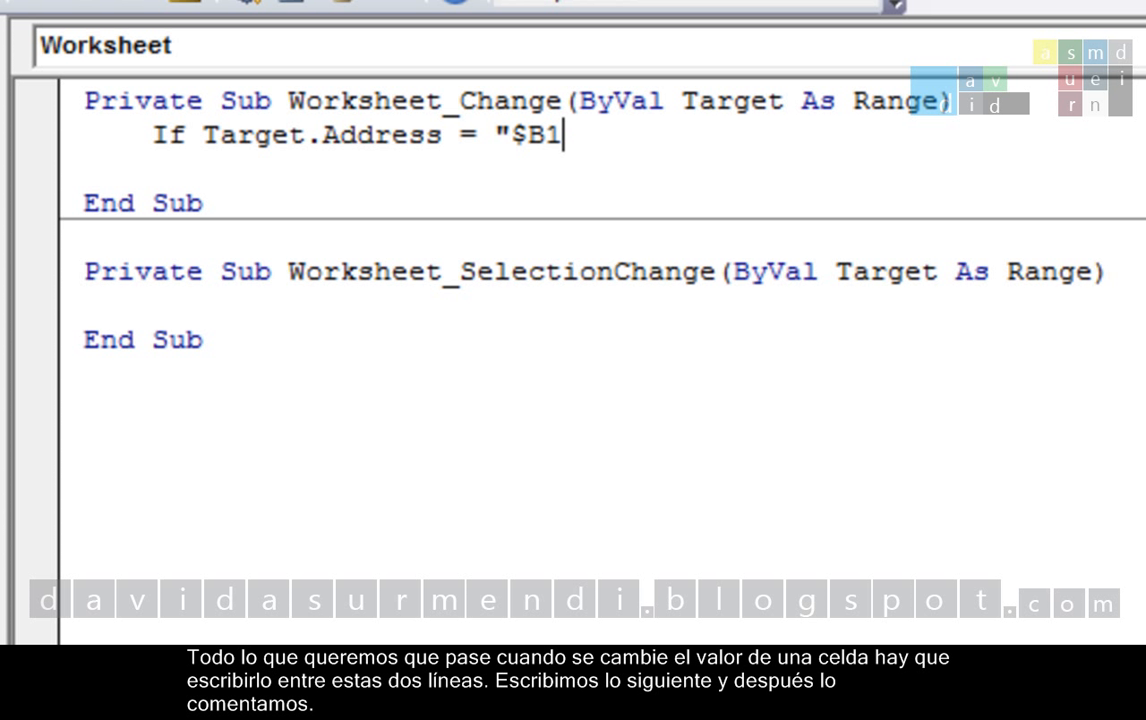
pyautogui.press('BackSpace')
pyautogui.write('$1"')
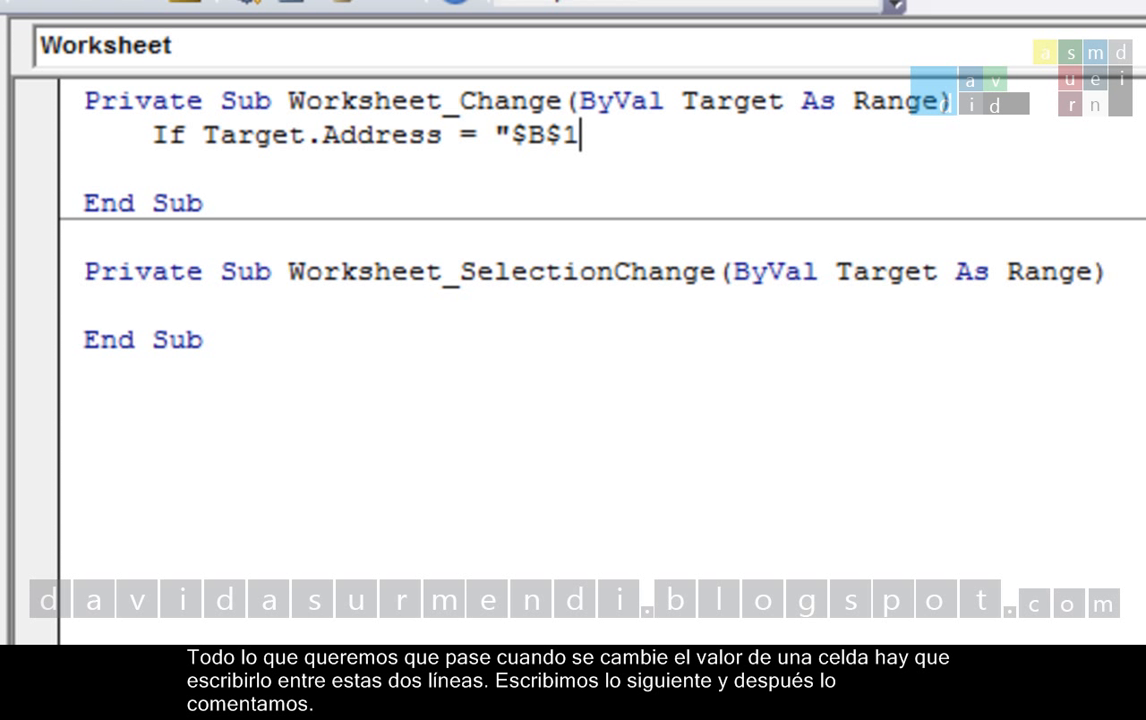
pyautogui.write(' then')
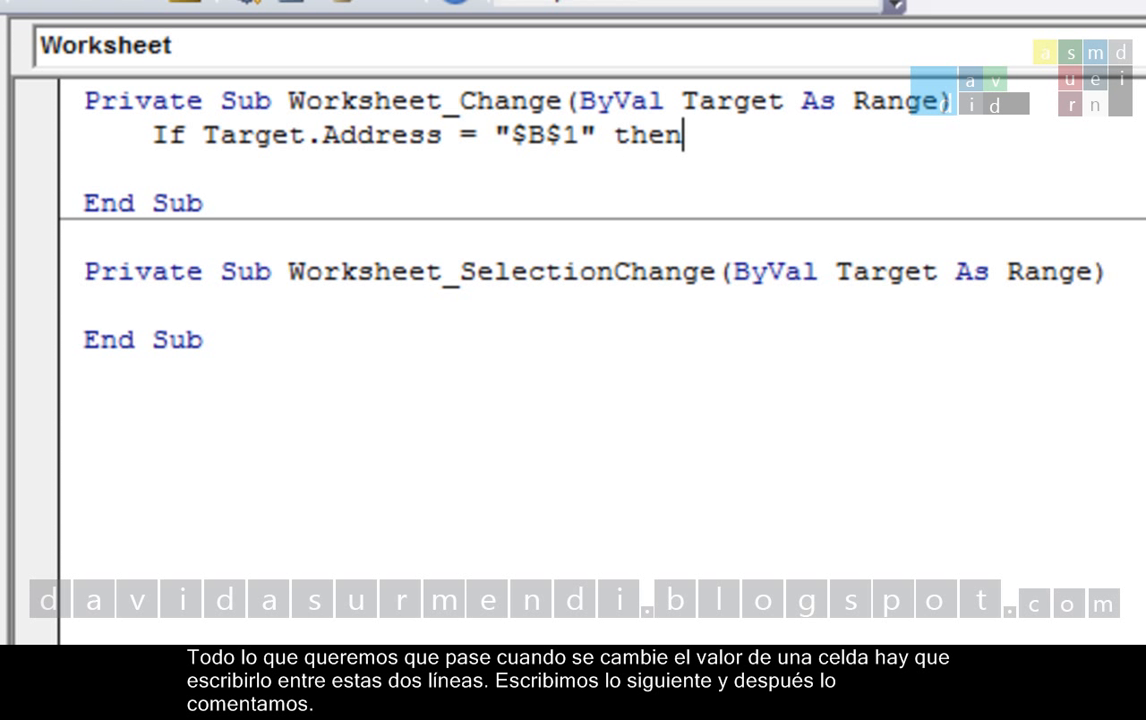
# - Within the condition, add the statement Range("B2") = "" and close the block with End If, leaving no blank line before End Sub
pyautogui.press('Return')
pyautogui.press('Tab')
pyautogui.write('ra')
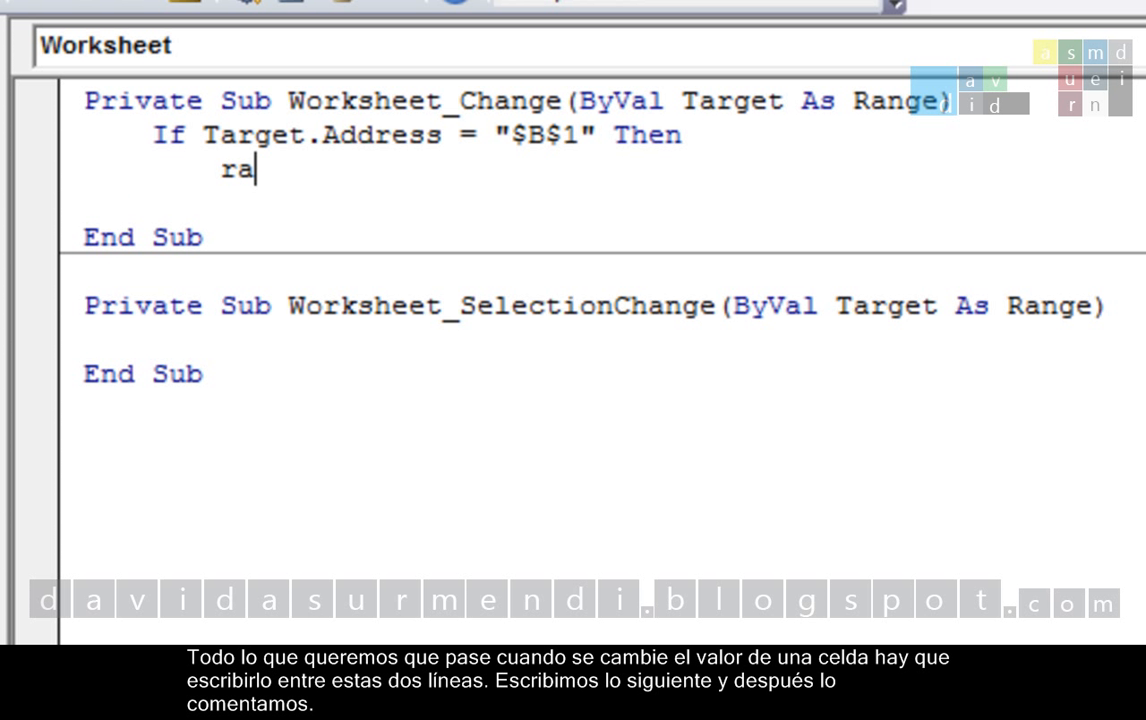
pyautogui.write('nge("B')
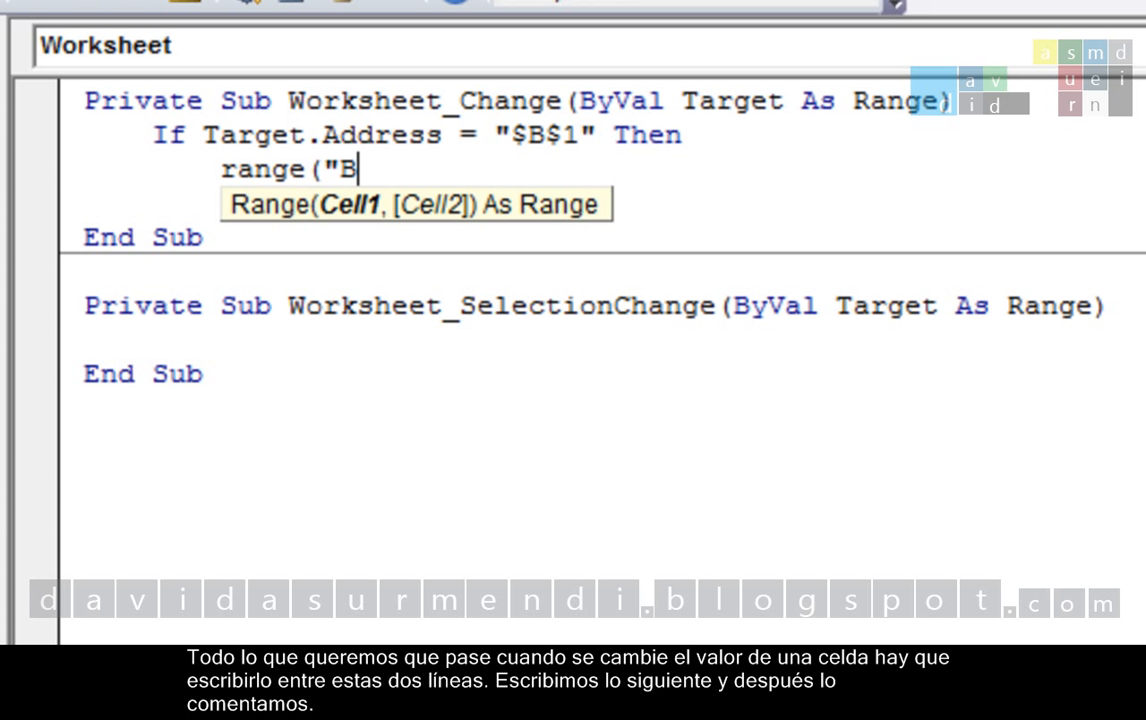
pyautogui.write('2") =')
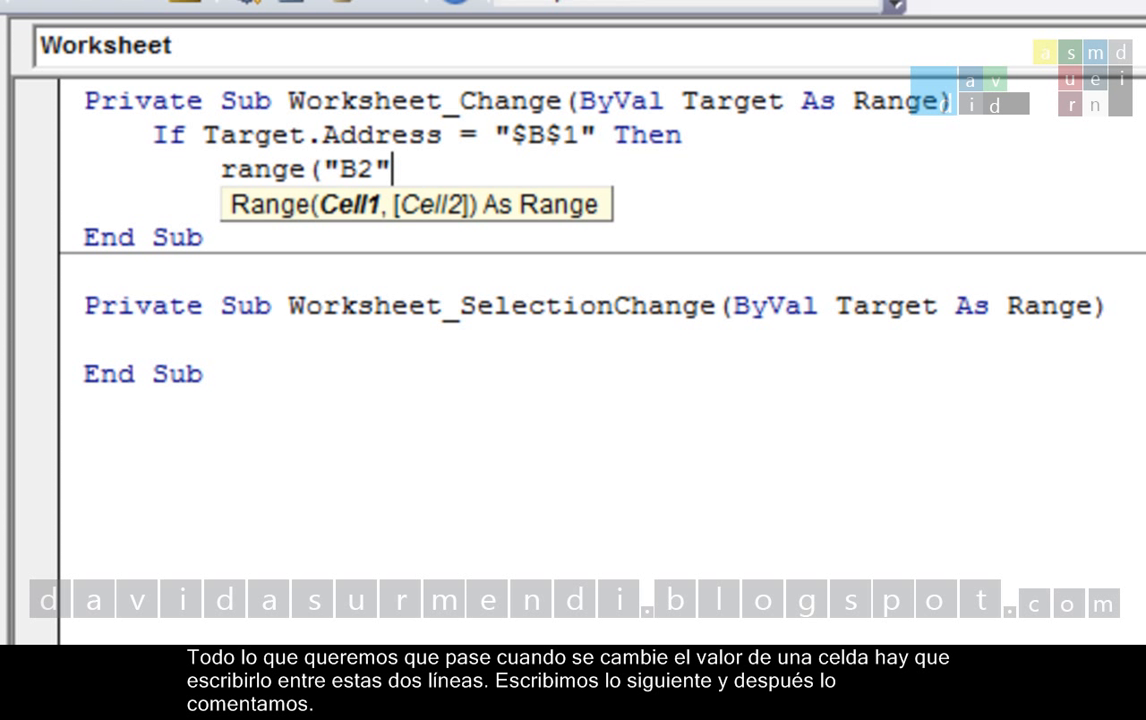
pyautogui.write(' ""')
pyautogui.press('Return')
pyautogui.press('BackSpace')
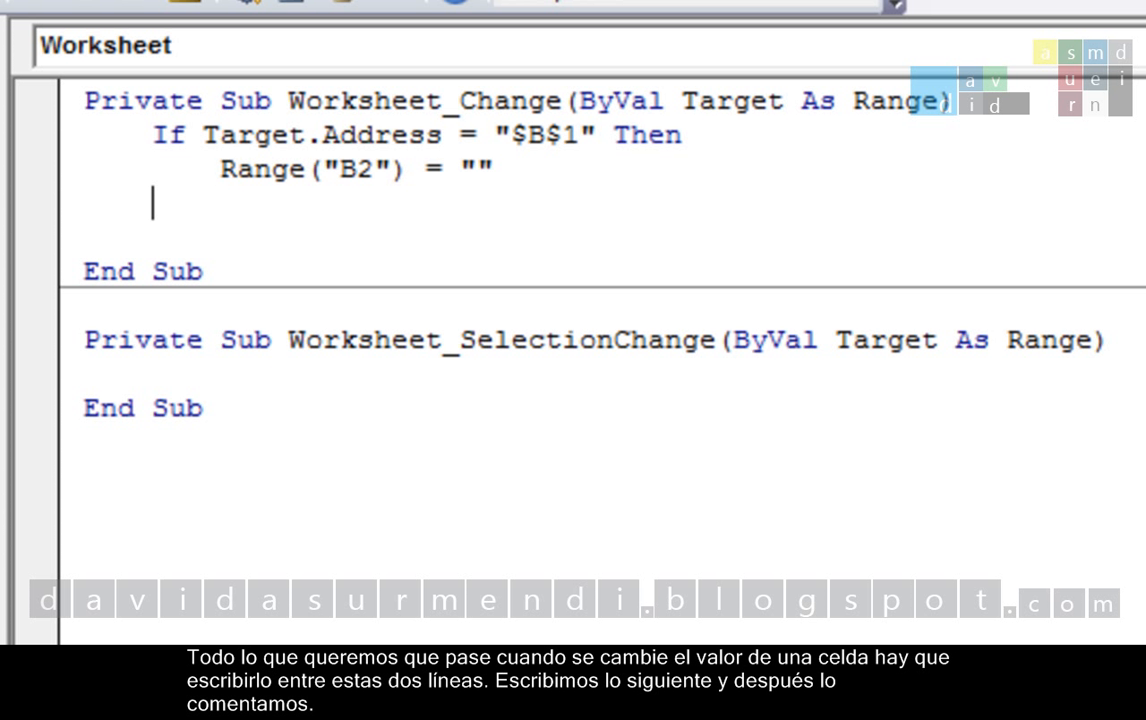
pyautogui.write('end if')
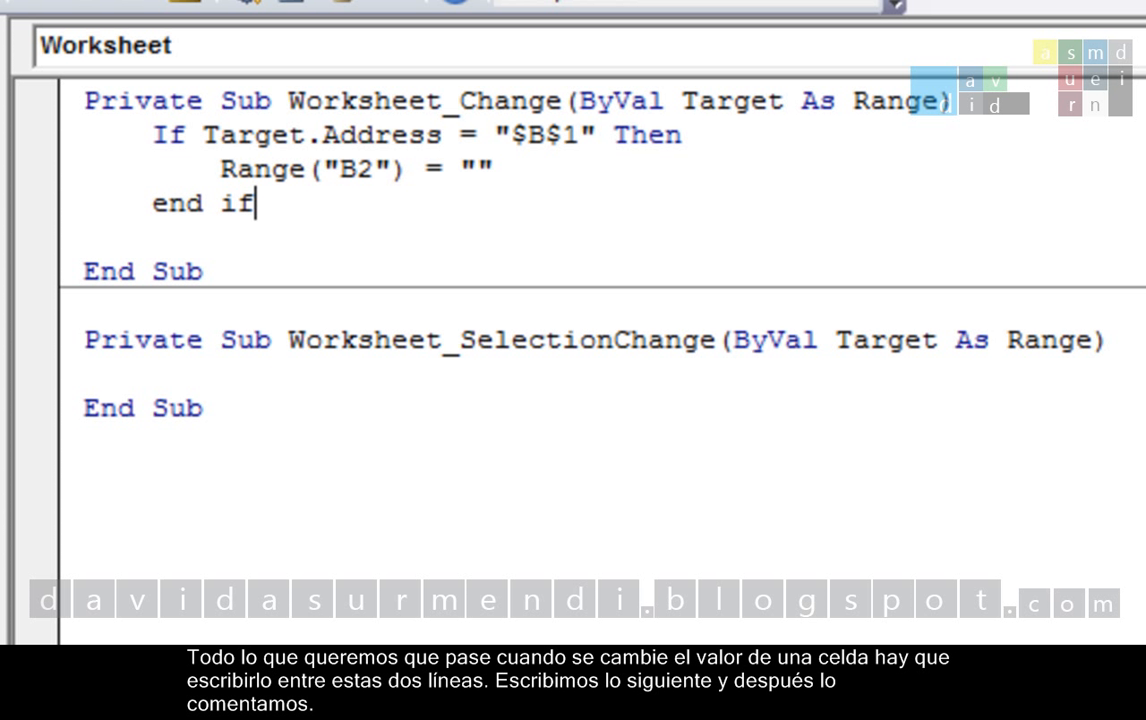
pyautogui.press('Return')
pyautogui.press('BackSpace')
pyautogui.press('BackSpace')
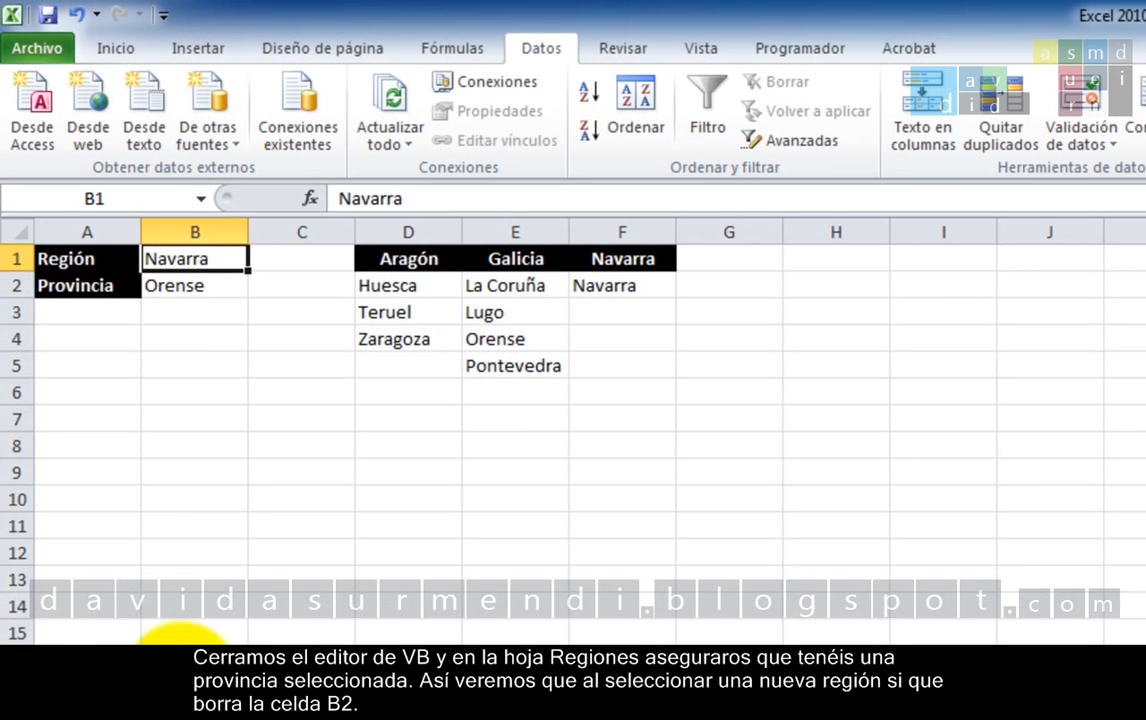
# - On the Regiones sheet in Excel, set the province in B2 to Navarra from its validation list
pyautogui.click(200, 293)
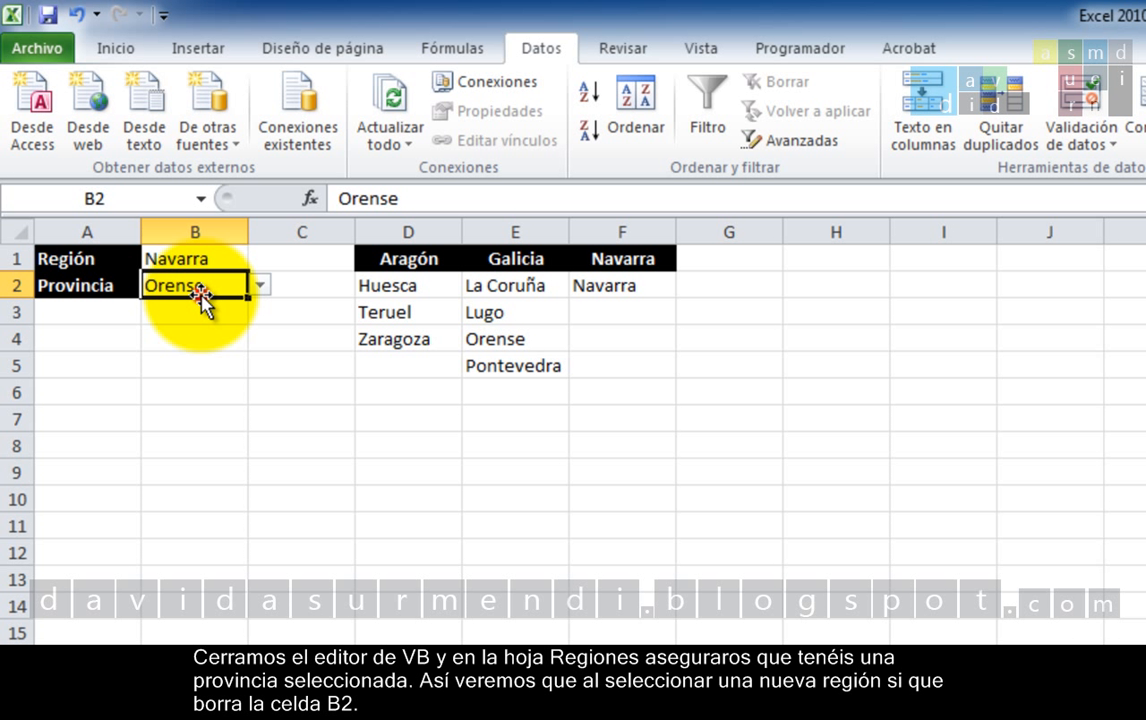
pyautogui.click(258, 292)
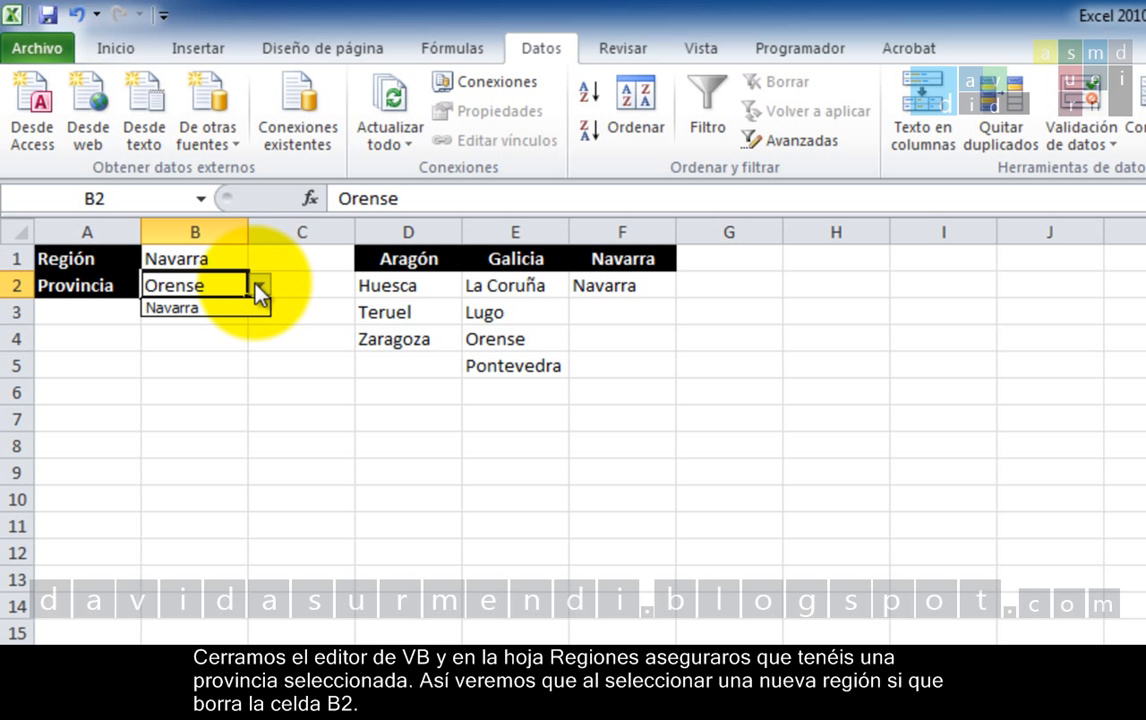
pyautogui.click(258, 289)
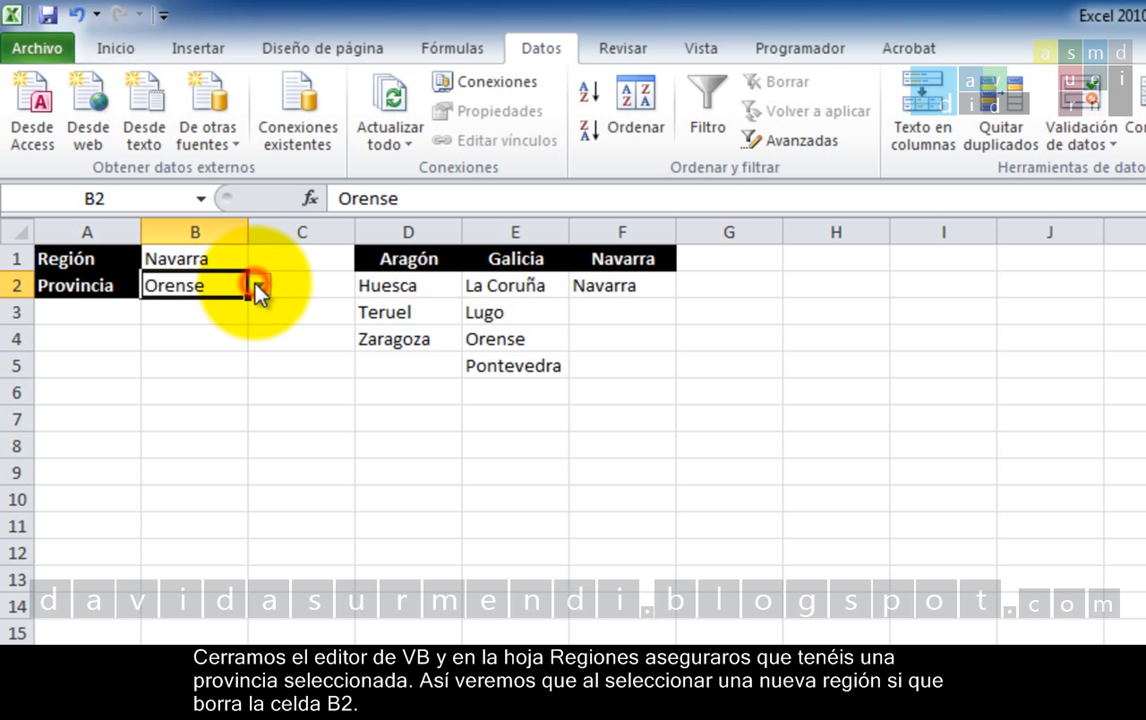
pyautogui.click(258, 289)
pyautogui.click(222, 308)
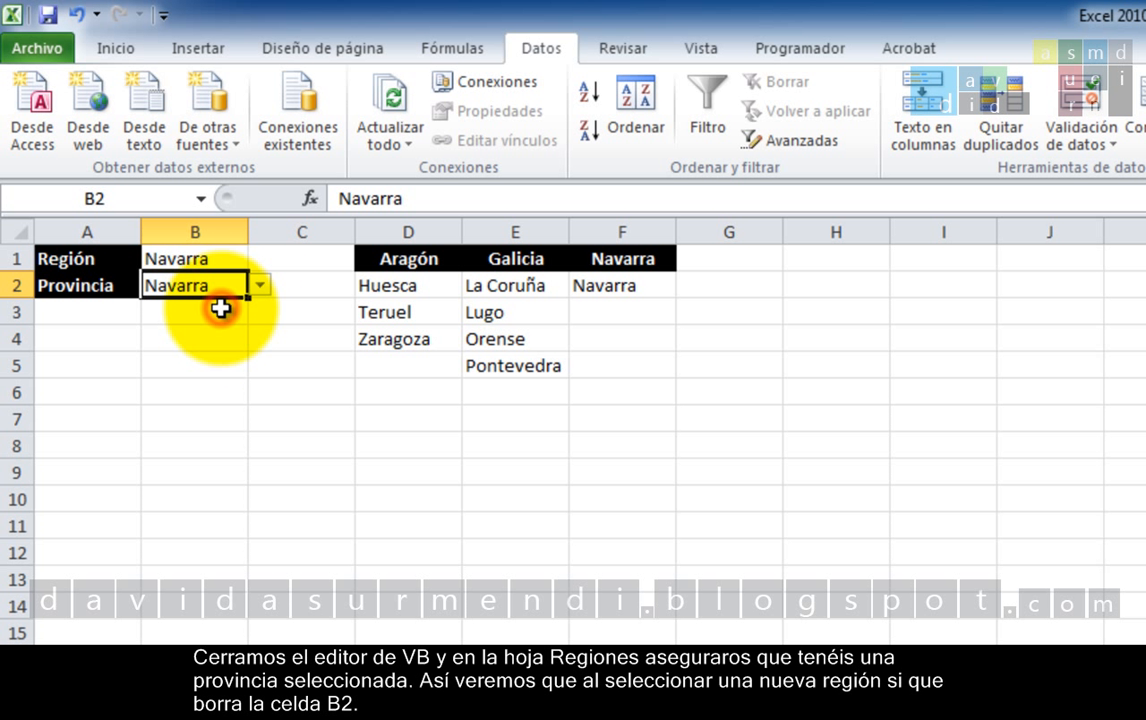
# - Change the region in B1 to Aragón to test the macro that empties B2
pyautogui.click(232, 258)
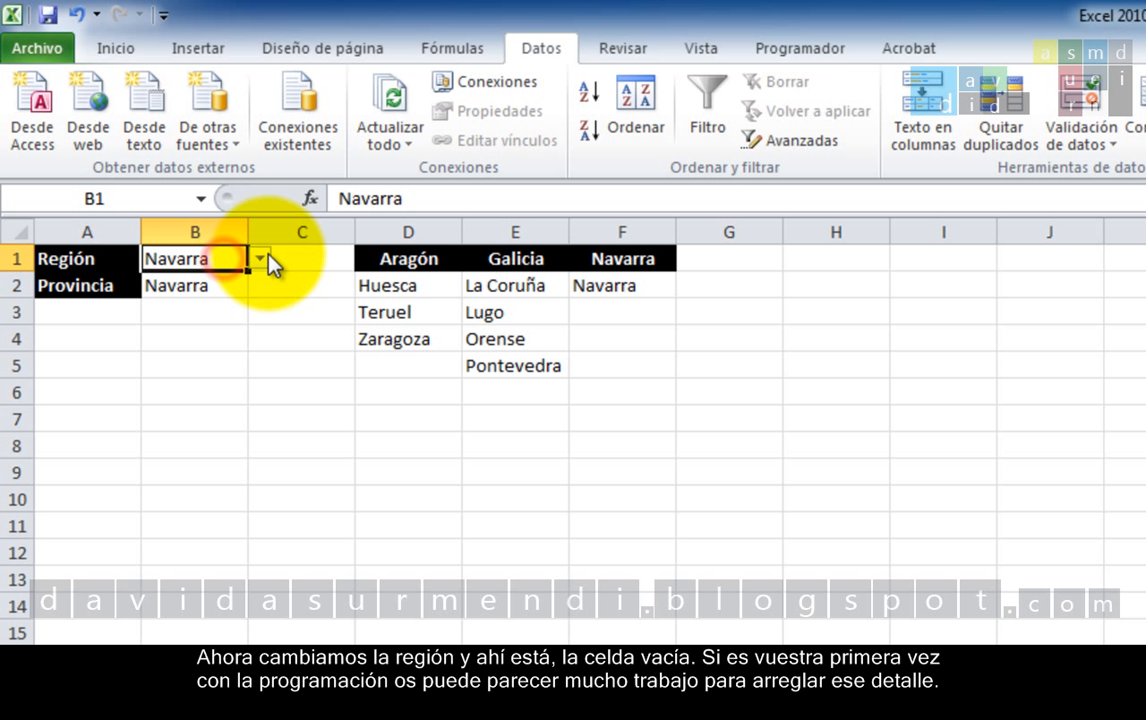
pyautogui.click(262, 258)
pyautogui.click(238, 281)
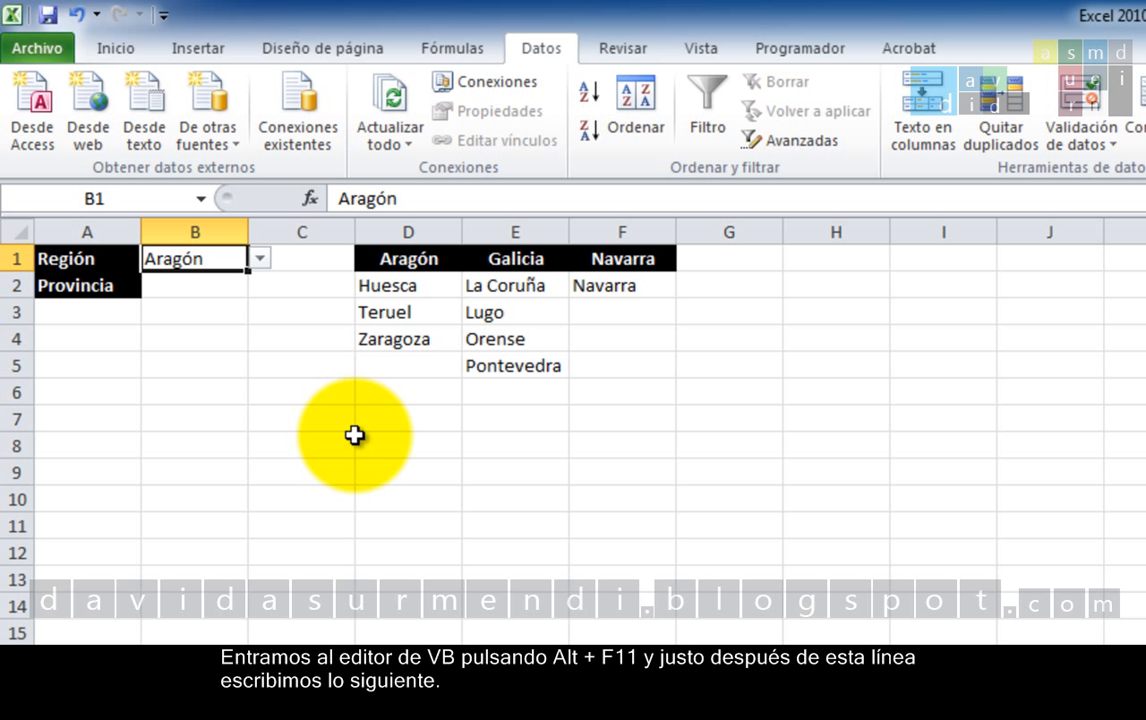
# - In the VBA editor, add the statement Range("B2").Select directly below Range("B2") = "" inside the Worksheet_Change condition
pyautogui.press('alt')
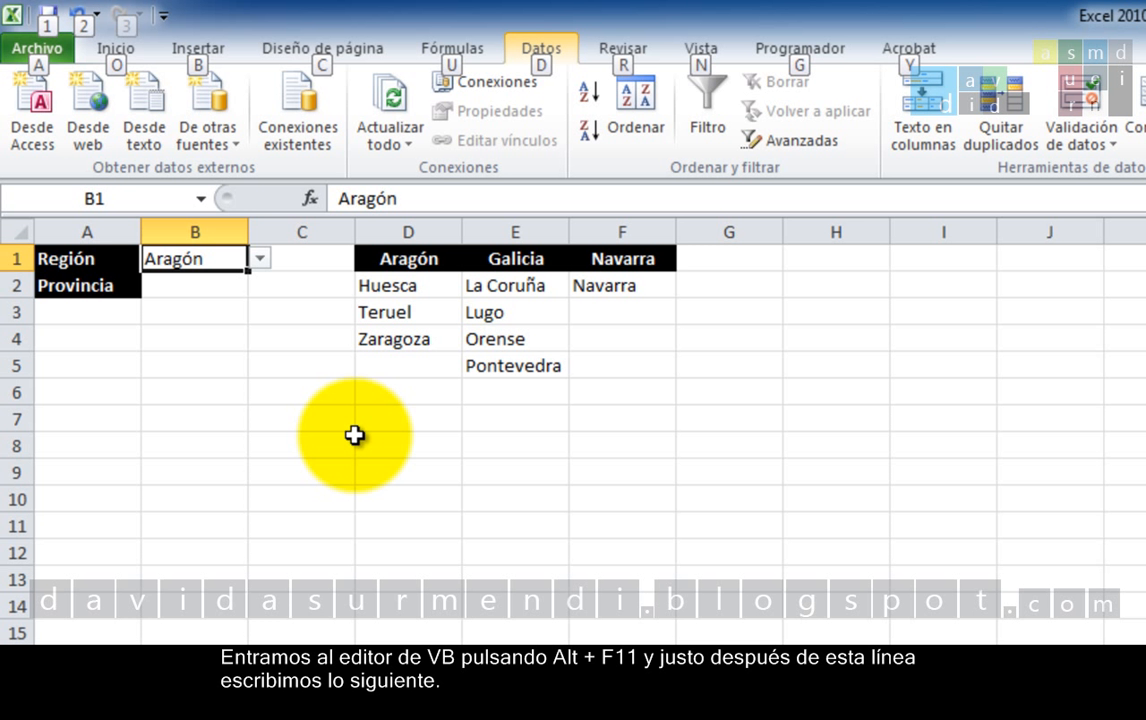
pyautogui.click(442, 476)
pyautogui.hotkey('alt', 'F11')
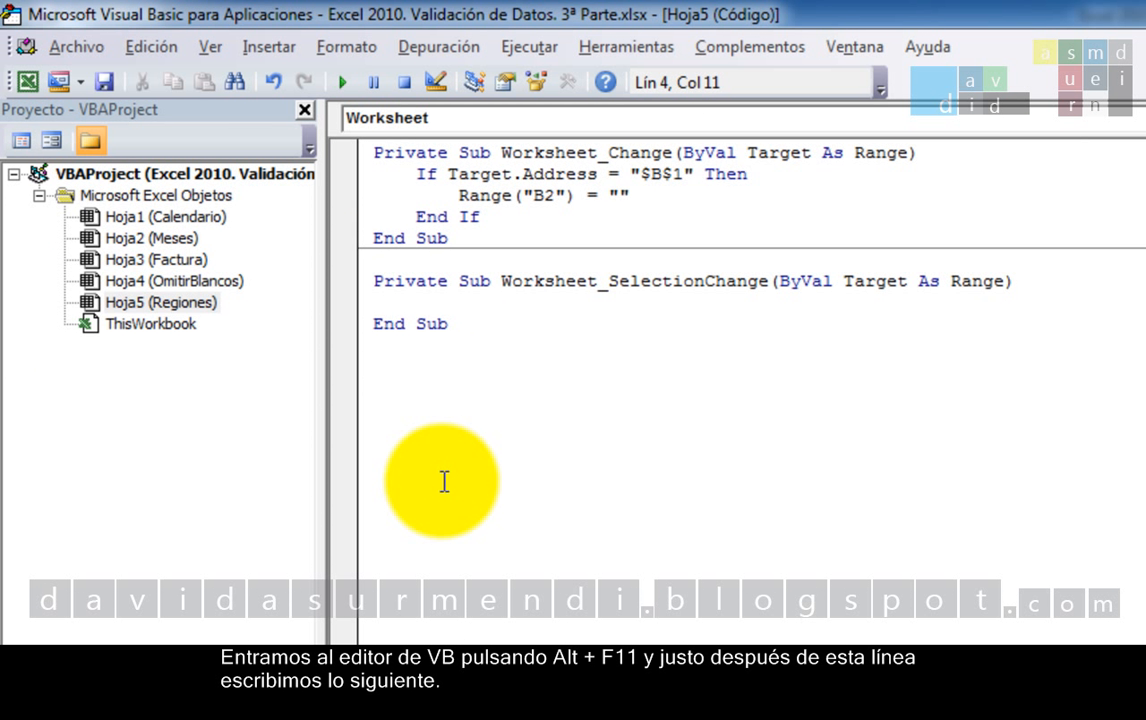
pyautogui.click(707, 200)
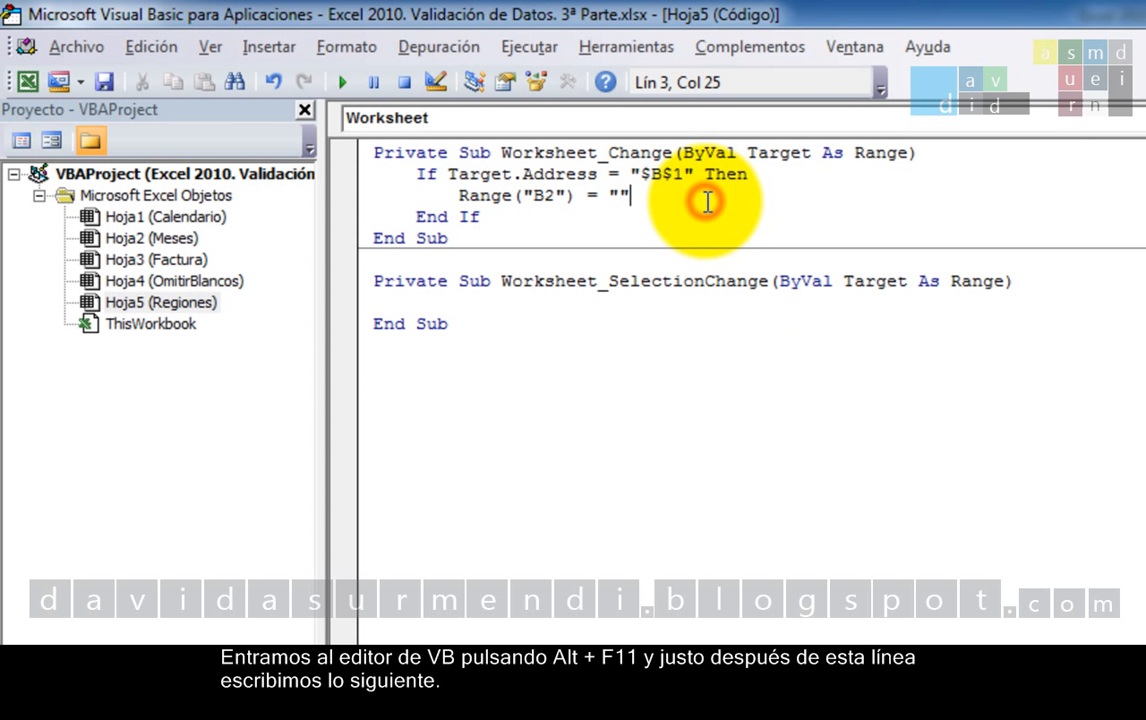
pyautogui.press('Return')
pyautogui.write('r')
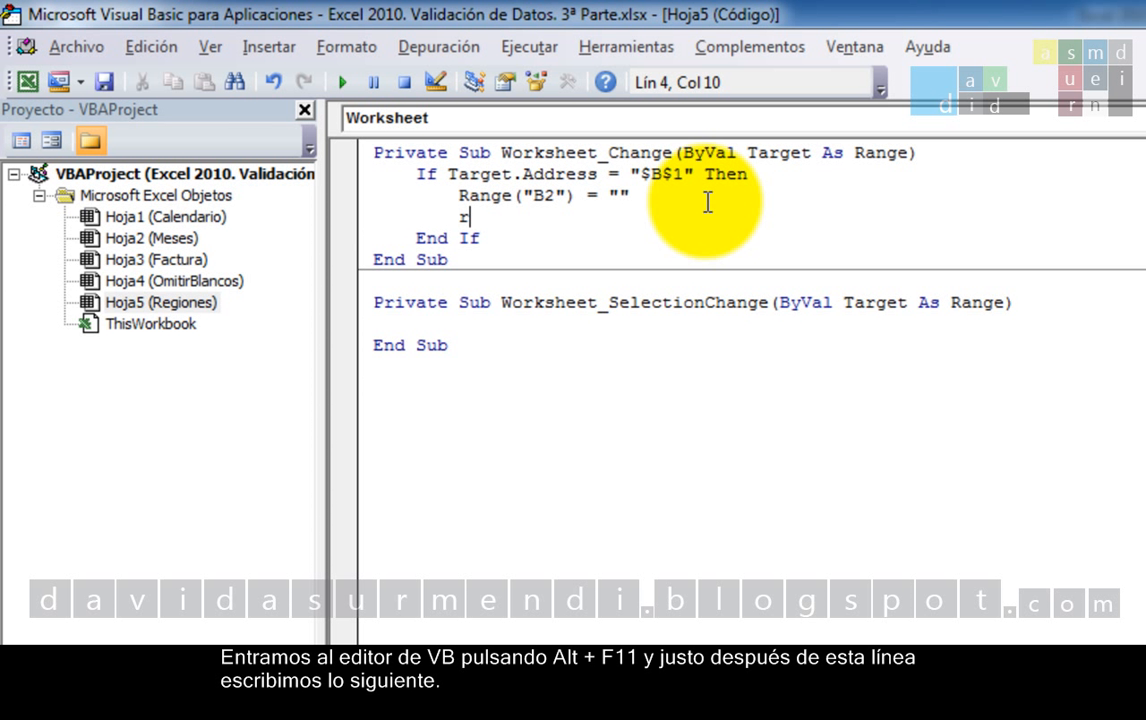
pyautogui.write('ange ("B')
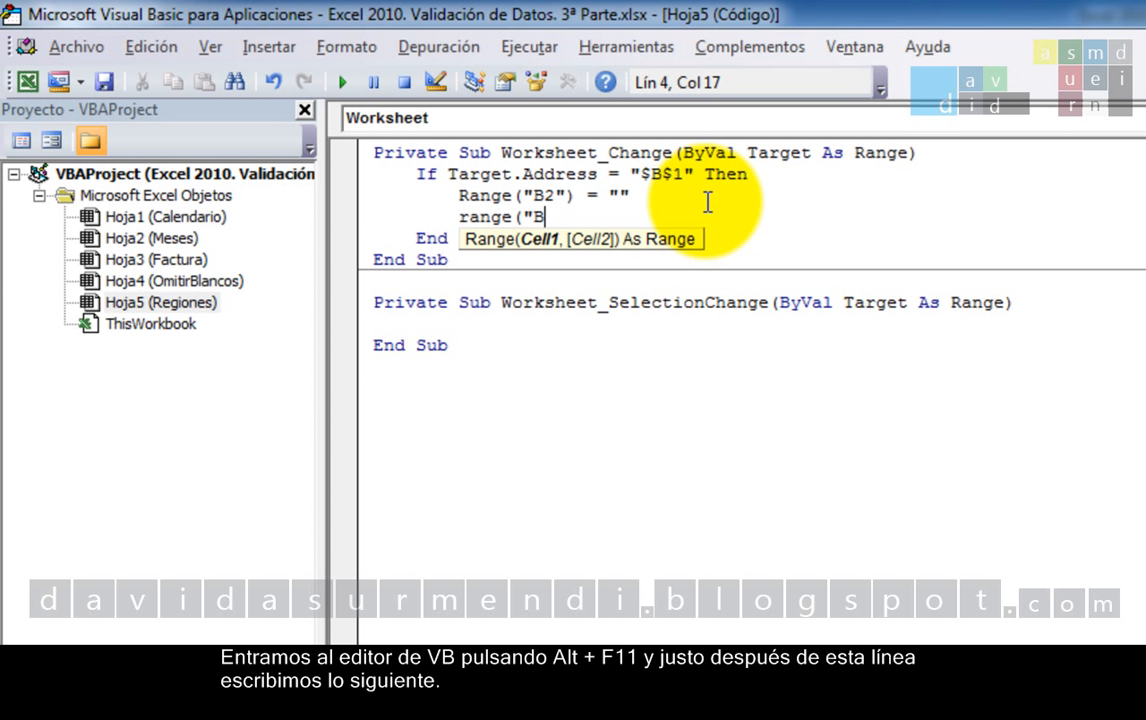
pyautogui.write('2").sl')
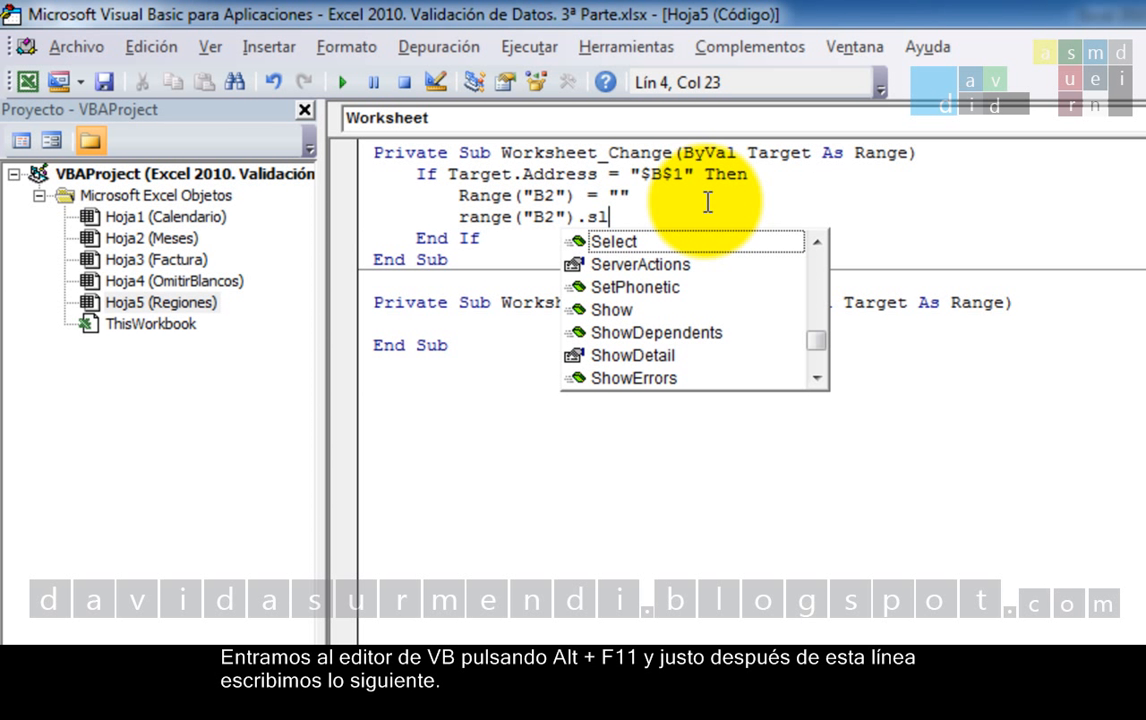
pyautogui.press('BackSpace')
pyautogui.write('e')
pyautogui.press('Tab')
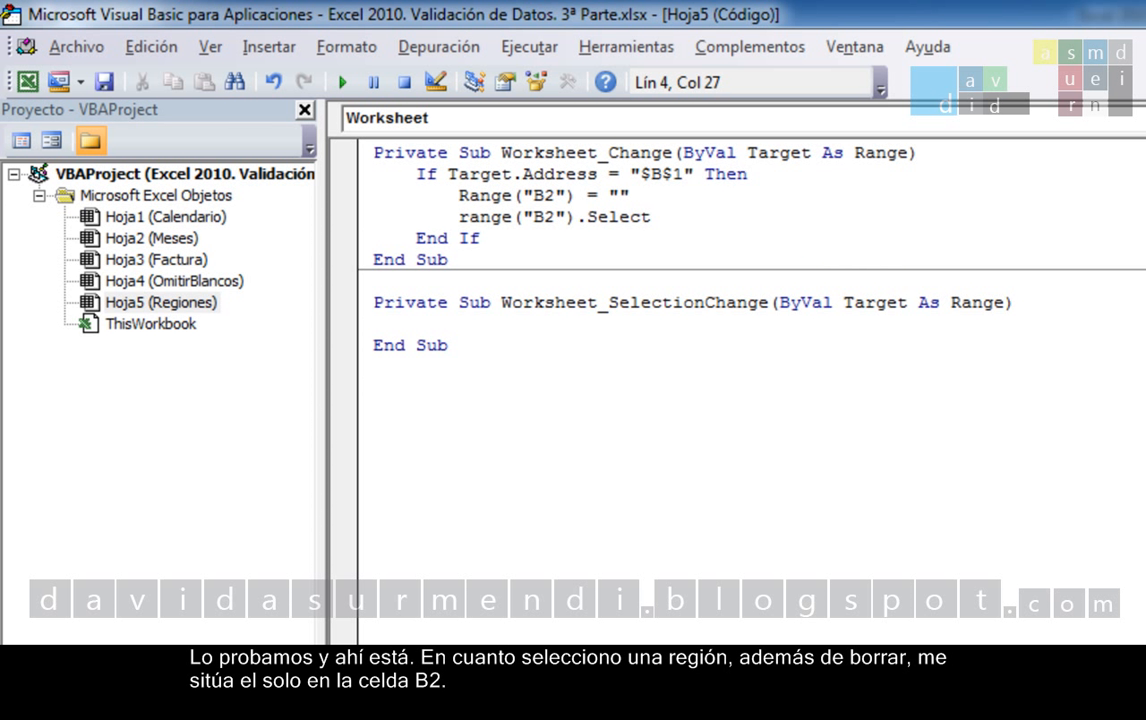
# - On the Regiones sheet in Excel, change the region in B1 to Navarra to test that the macro selects B2
pyautogui.hotkey('alt', 'F11')
pyautogui.click(169, 251)
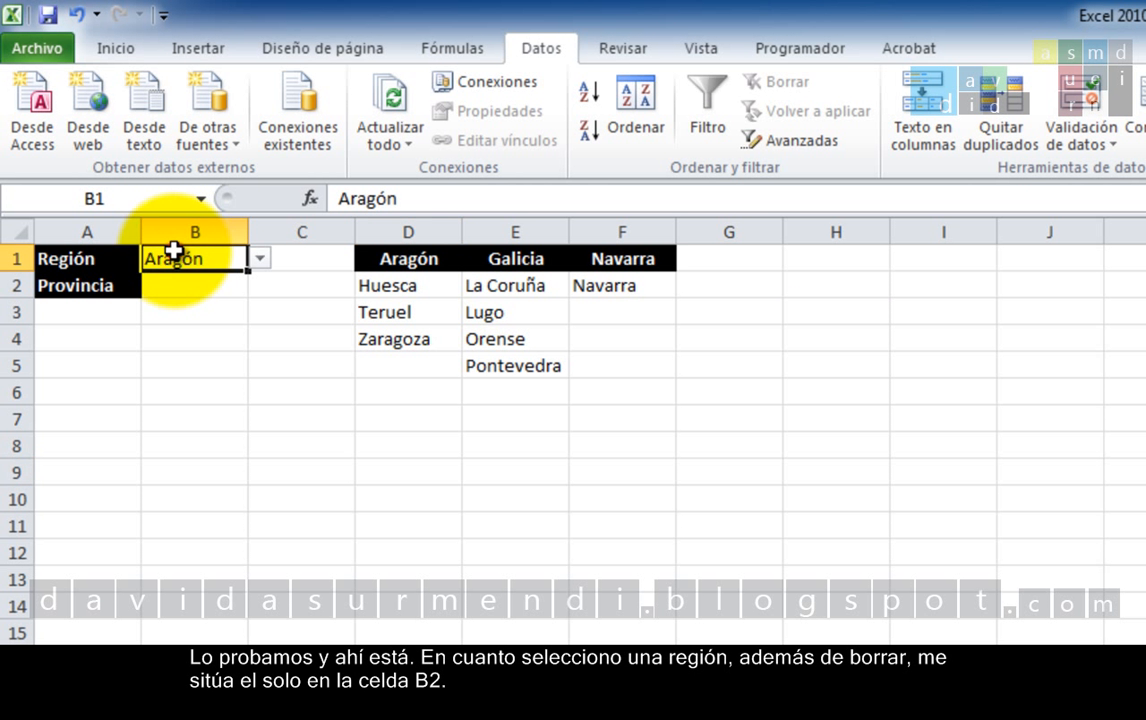
pyautogui.click(259, 257)
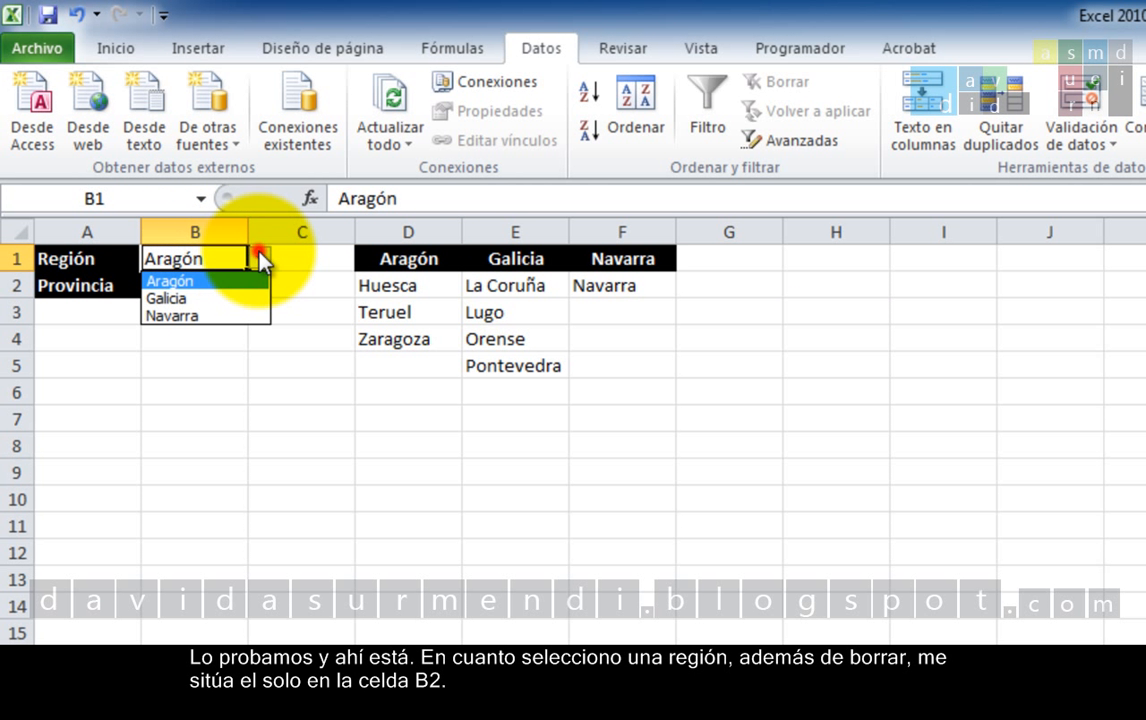
pyautogui.click(238, 313)
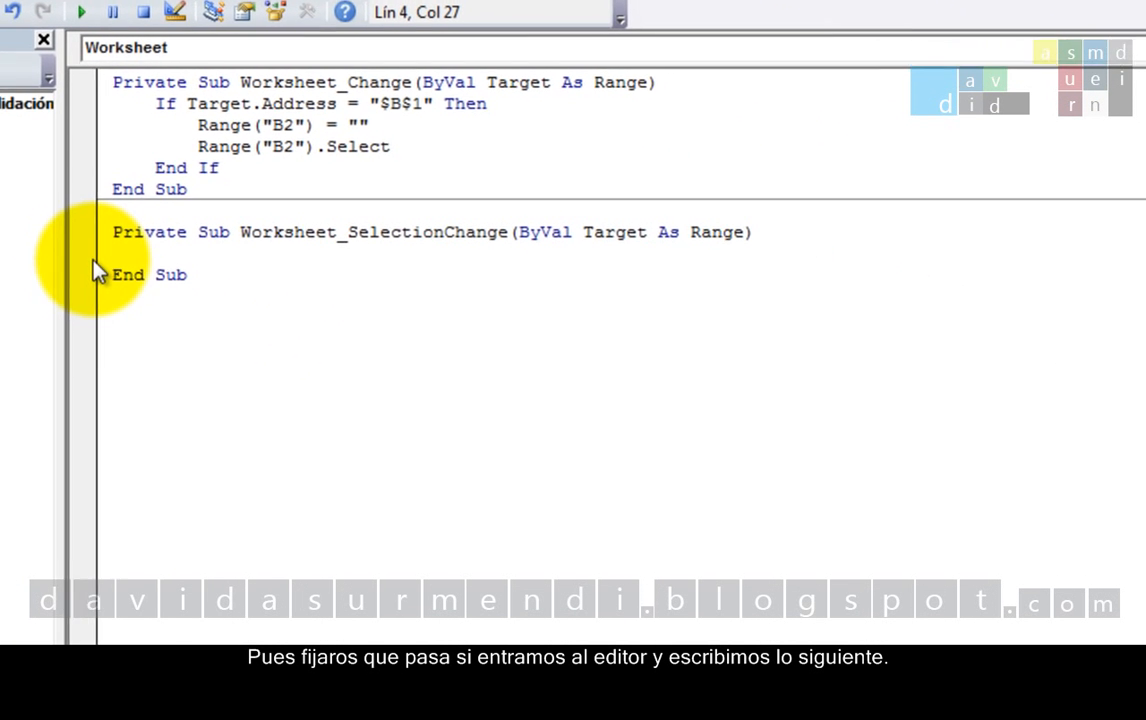
# - Below the Range("B2").Select statement in Worksheet_Change, start a new assignment with Range("B2") =
pyautogui.press('Return')
pyautogui.write('Ran')
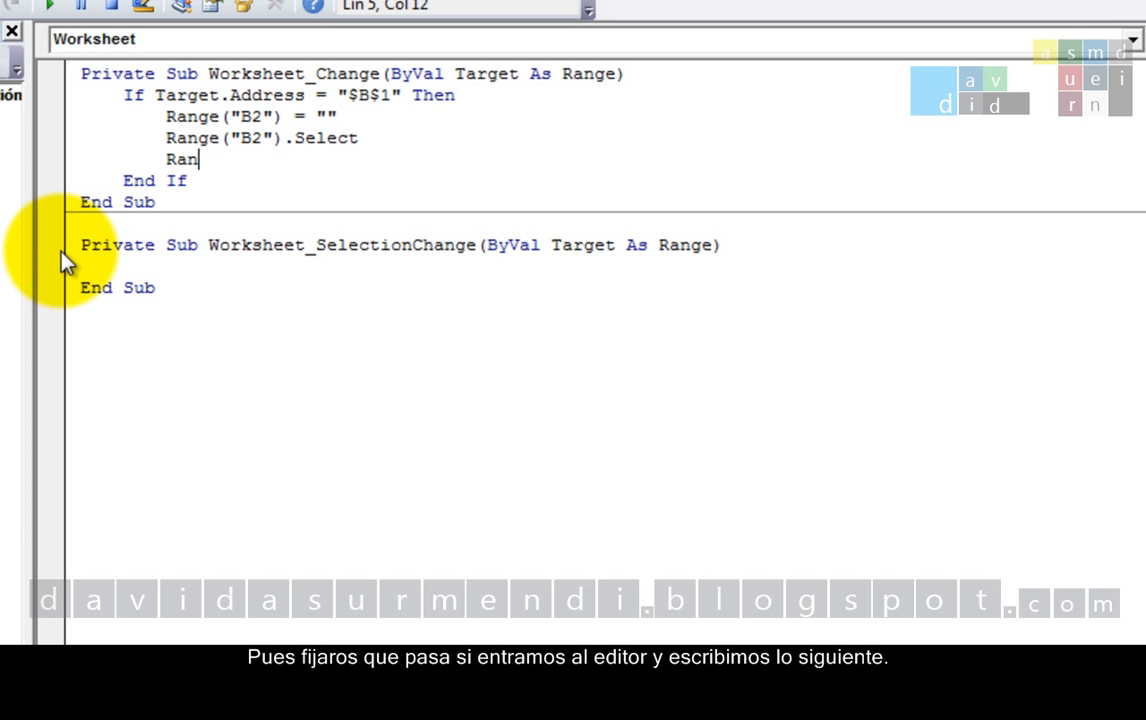
pyautogui.write('ge("B2')
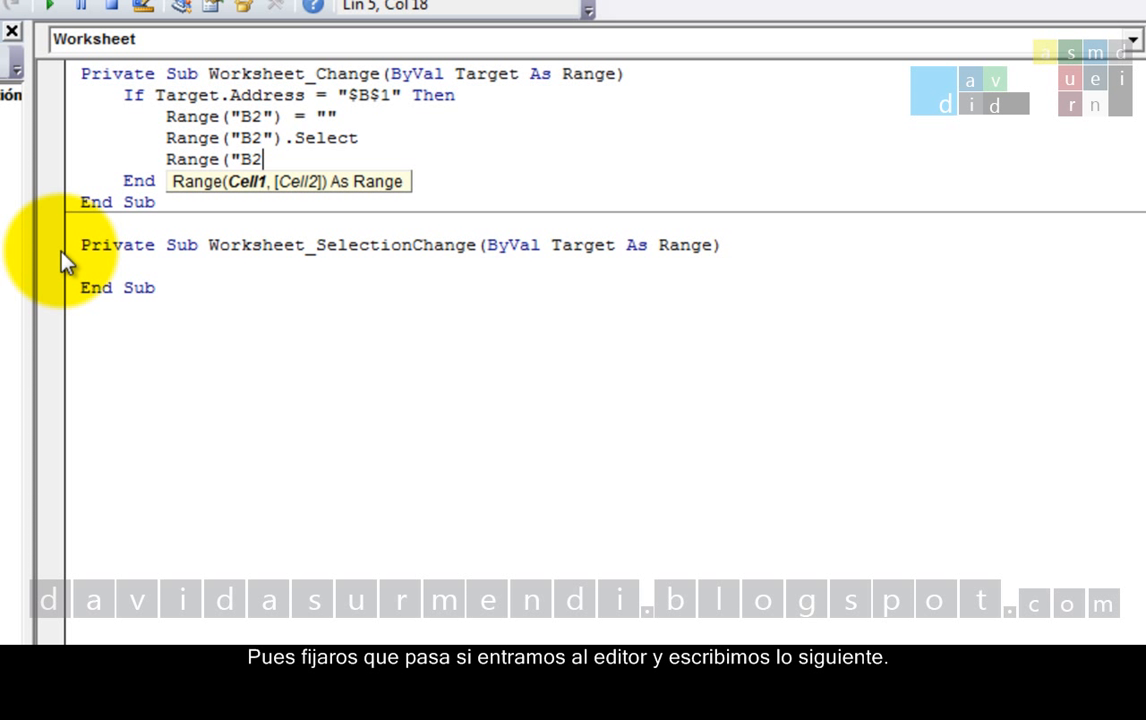
pyautogui.write('").')
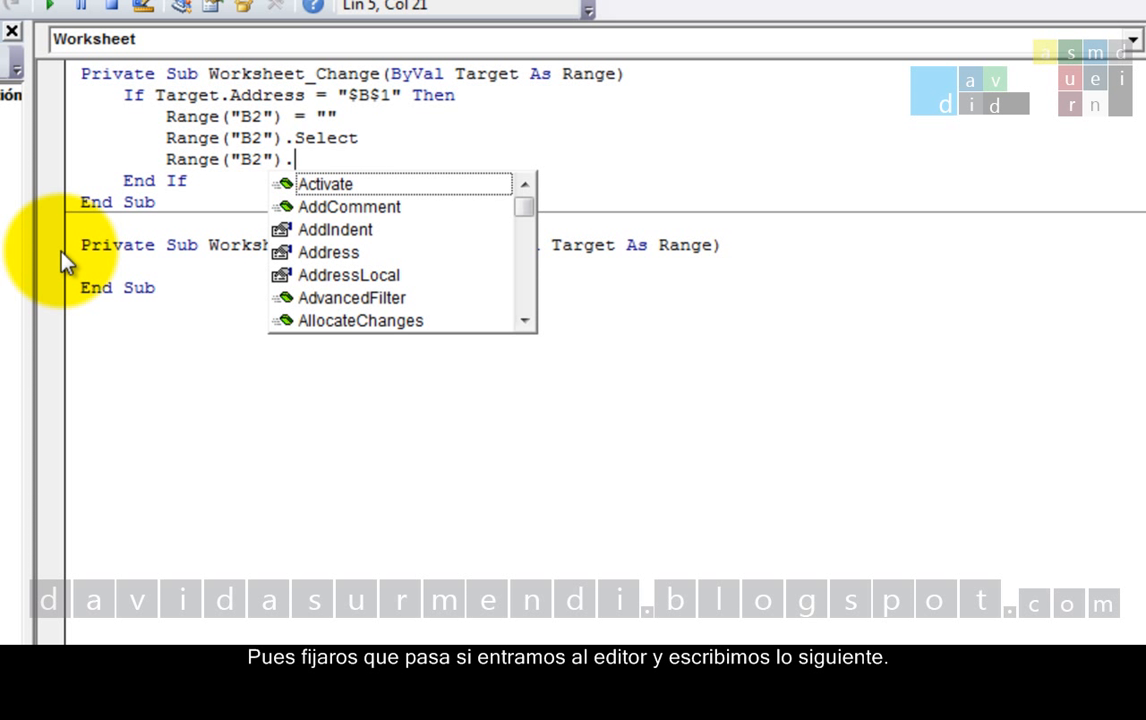
pyautogui.press('BackSpace')
pyautogui.write('= ')
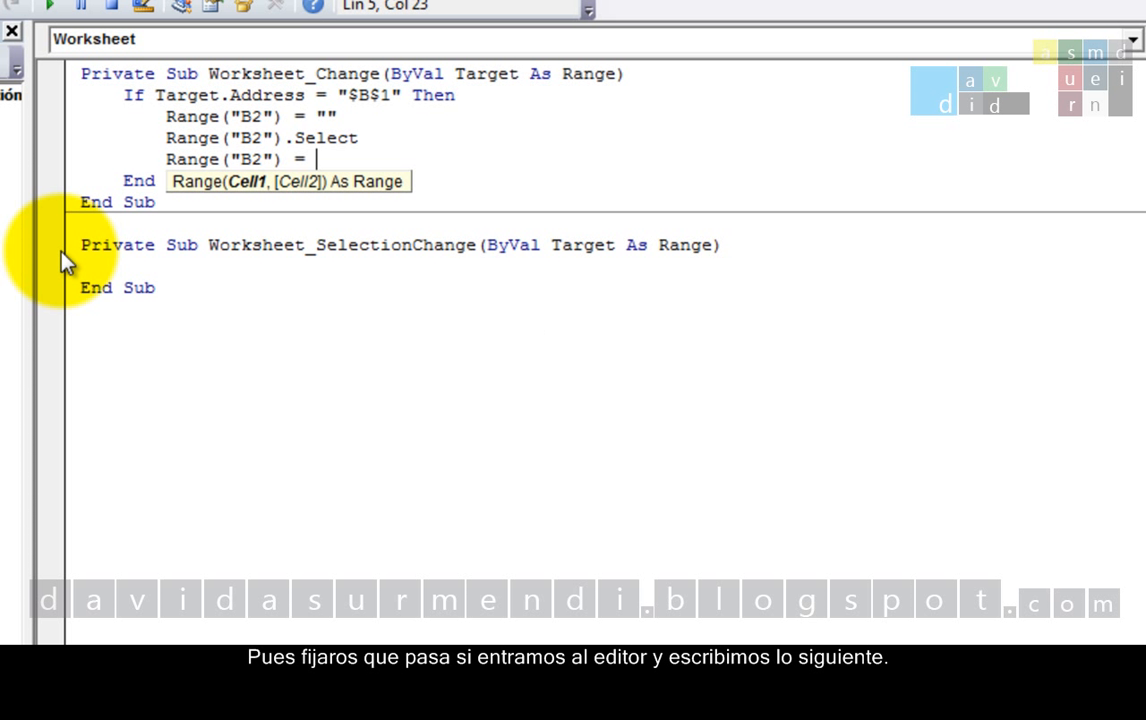
# - Assign B2 the function Application.WorksheetFunction.HLookup, with Range("B1") as its first argument
pyautogui.write('Application.work')
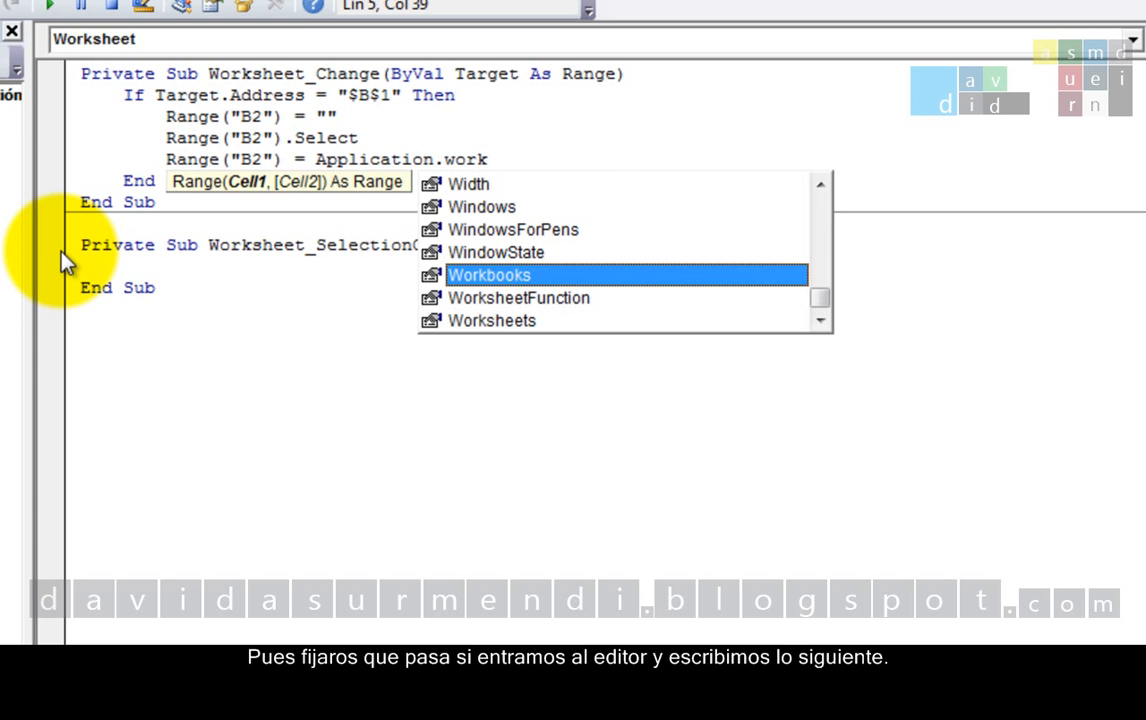
pyautogui.press('Down')
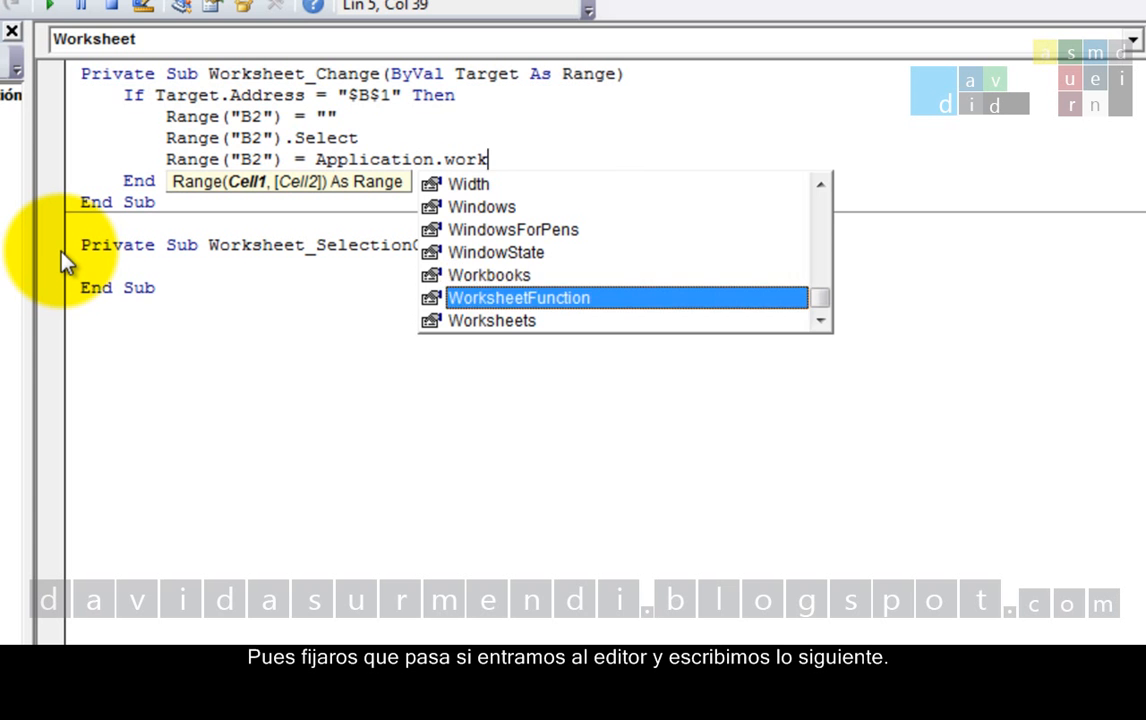
pyautogui.press('Tab')
pyautogui.write('.hl')
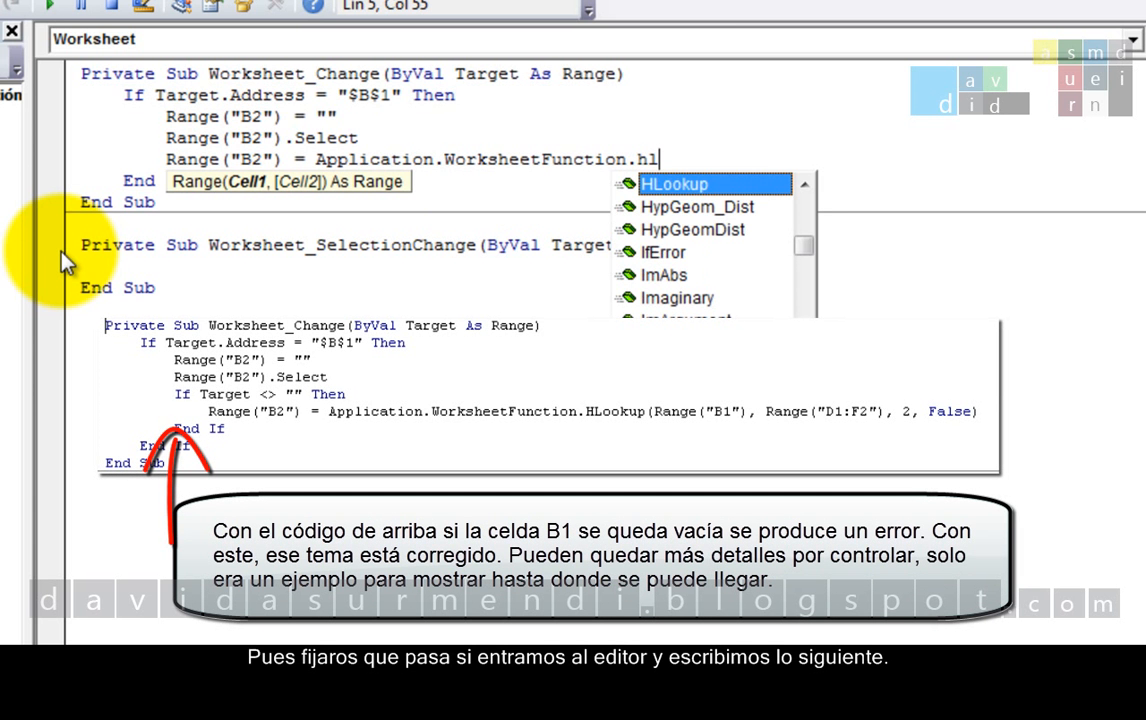
pyautogui.press('Tab')
pyautogui.write('(')
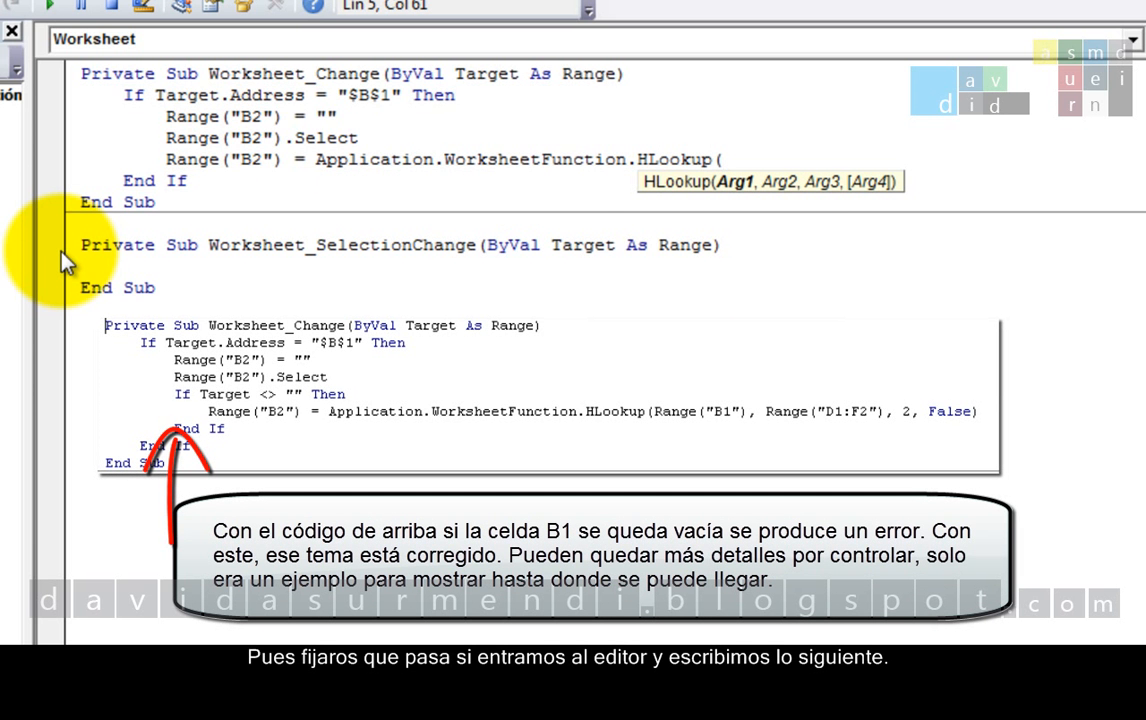
pyautogui.write('Range("')
pyautogui.write('B')
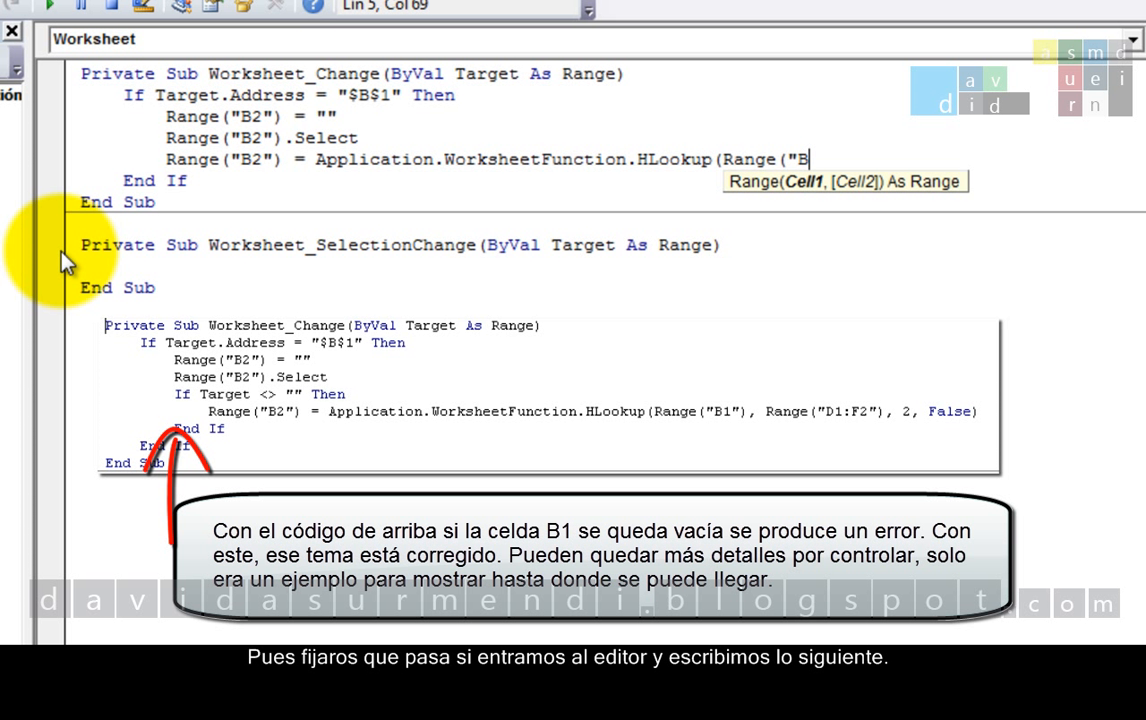
pyautogui.write('1"), A')
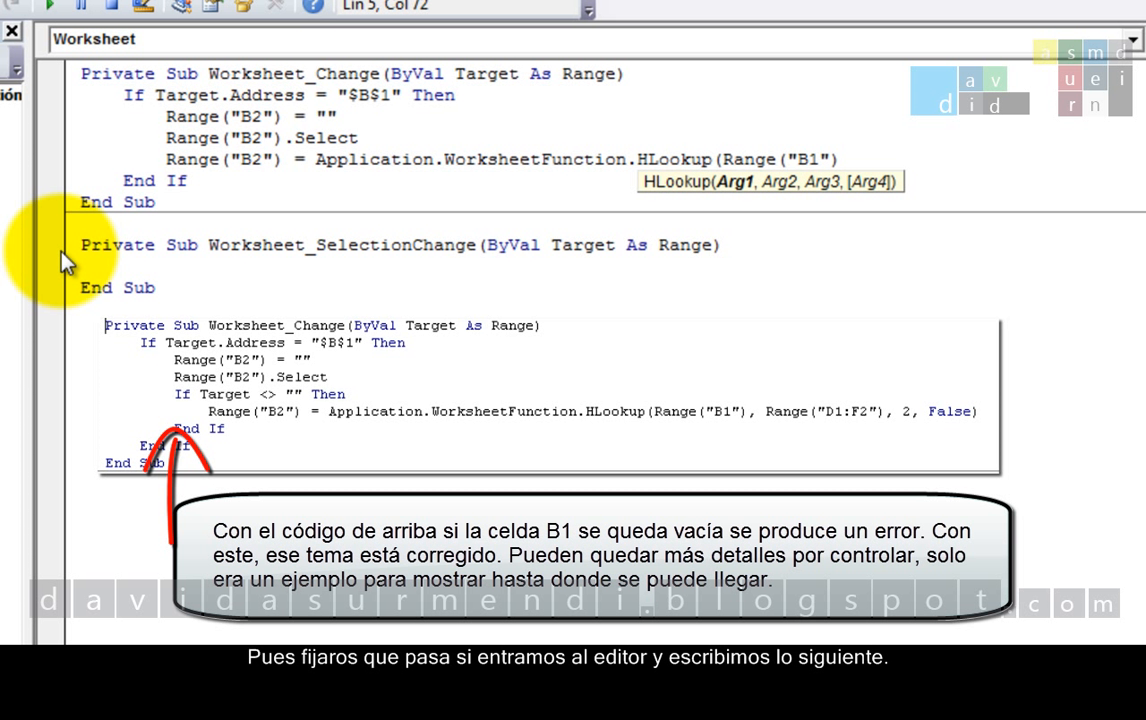
pyautogui.write('ctives')
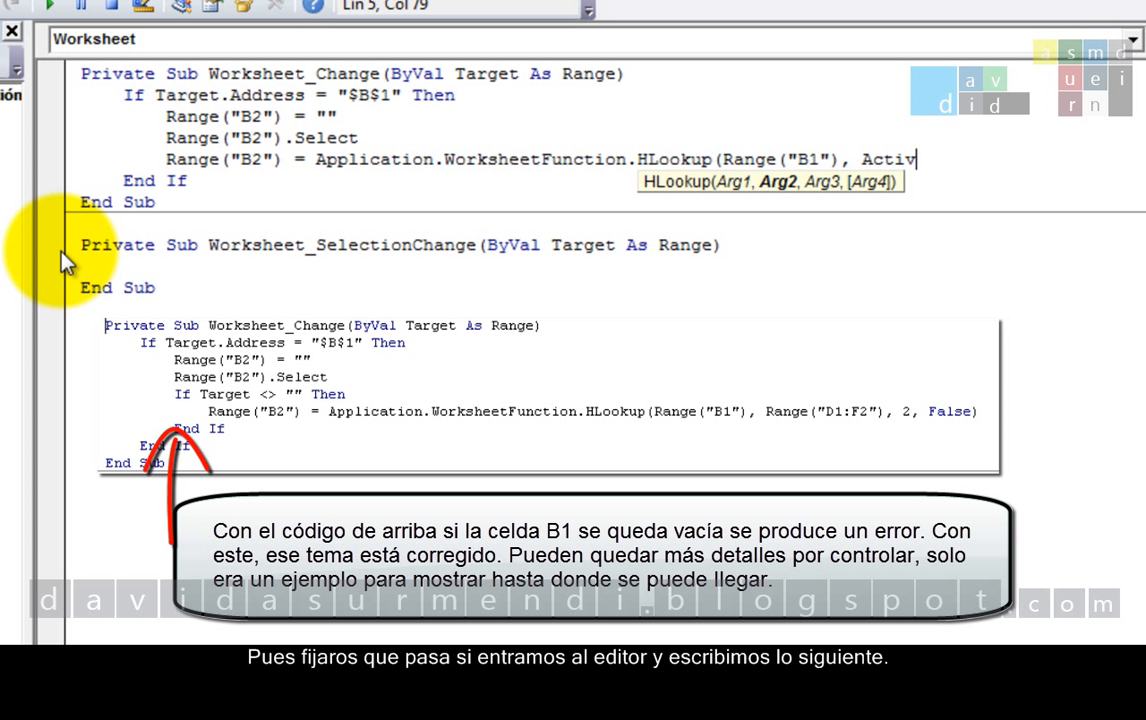
pyautogui.press('BackSpace')
pyautogui.press('BackSpace')
pyautogui.press('BackSpace')
pyautogui.press('BackSpace')
pyautogui.press('BackSpace')
pyautogui.press('BackSpace')
pyautogui.press('BackSpace')
# - Complete the HLookup call with the table Range("D1:F2"), row 2 and False, and commit the line
pyautogui.write('Range(')
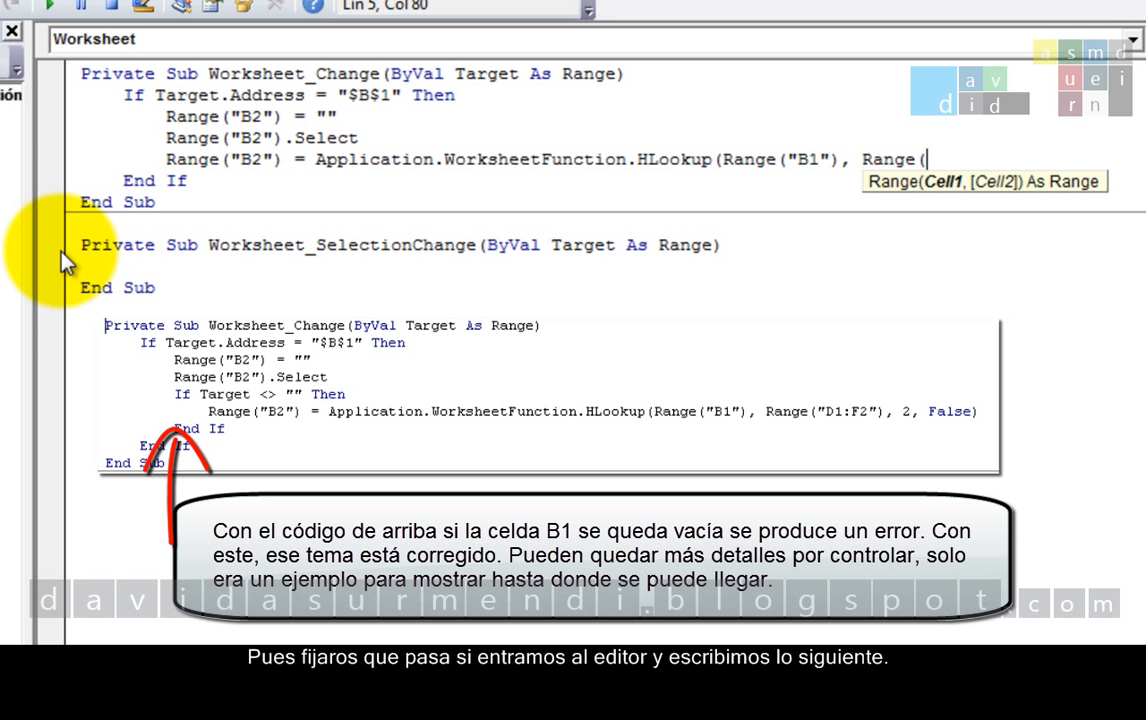
pyautogui.write('"D1:F2"')
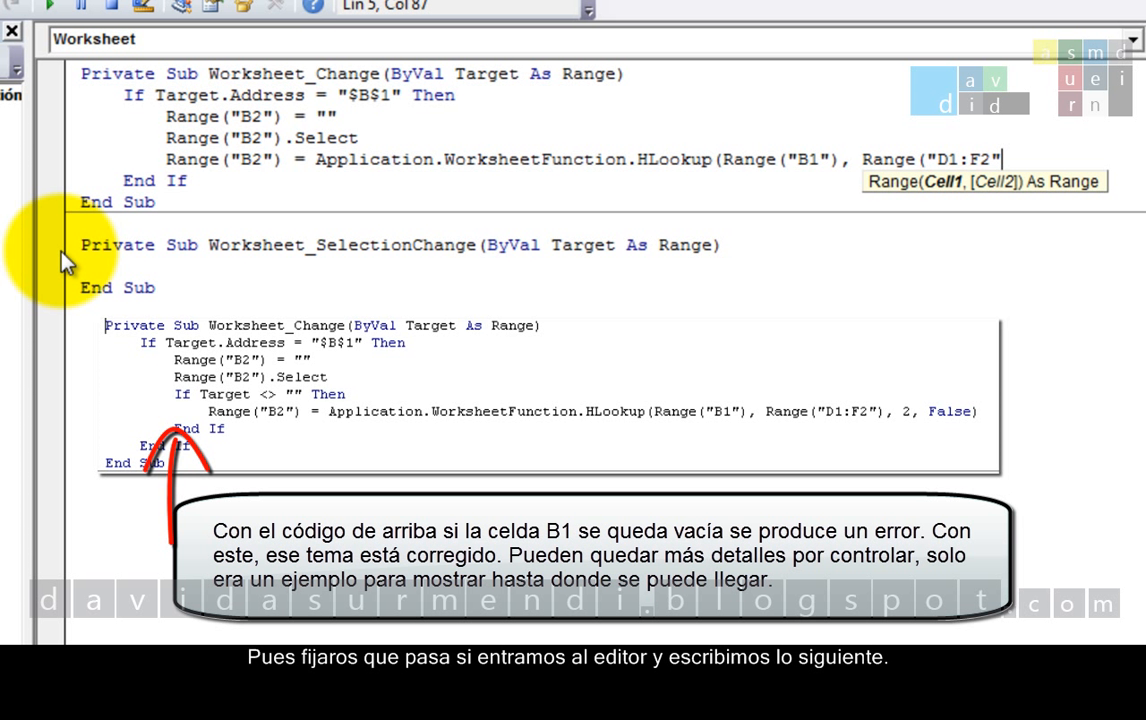
pyautogui.write('),')
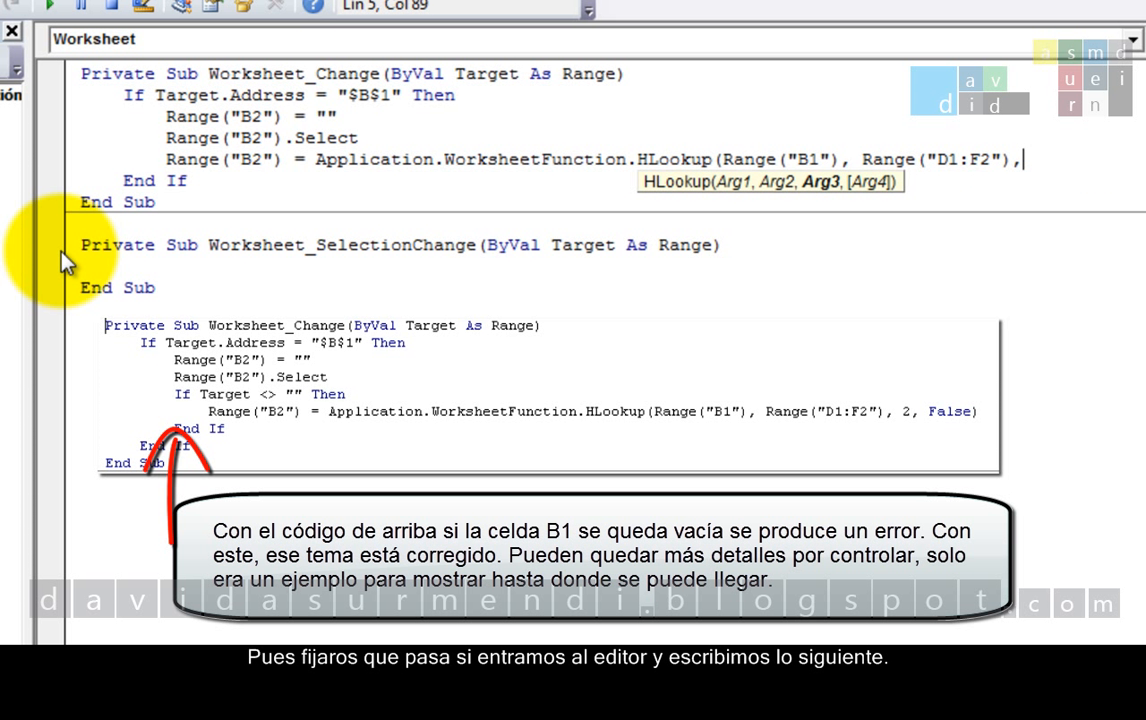
pyautogui.write('2,Fa')
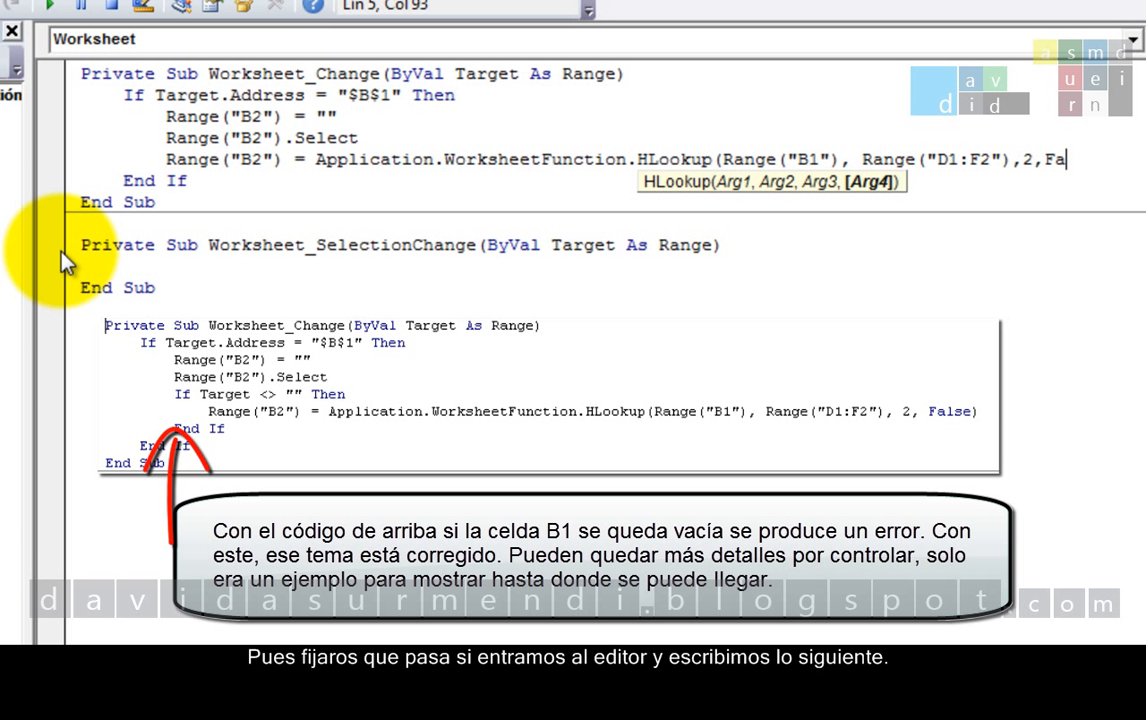
pyautogui.write('lse)')
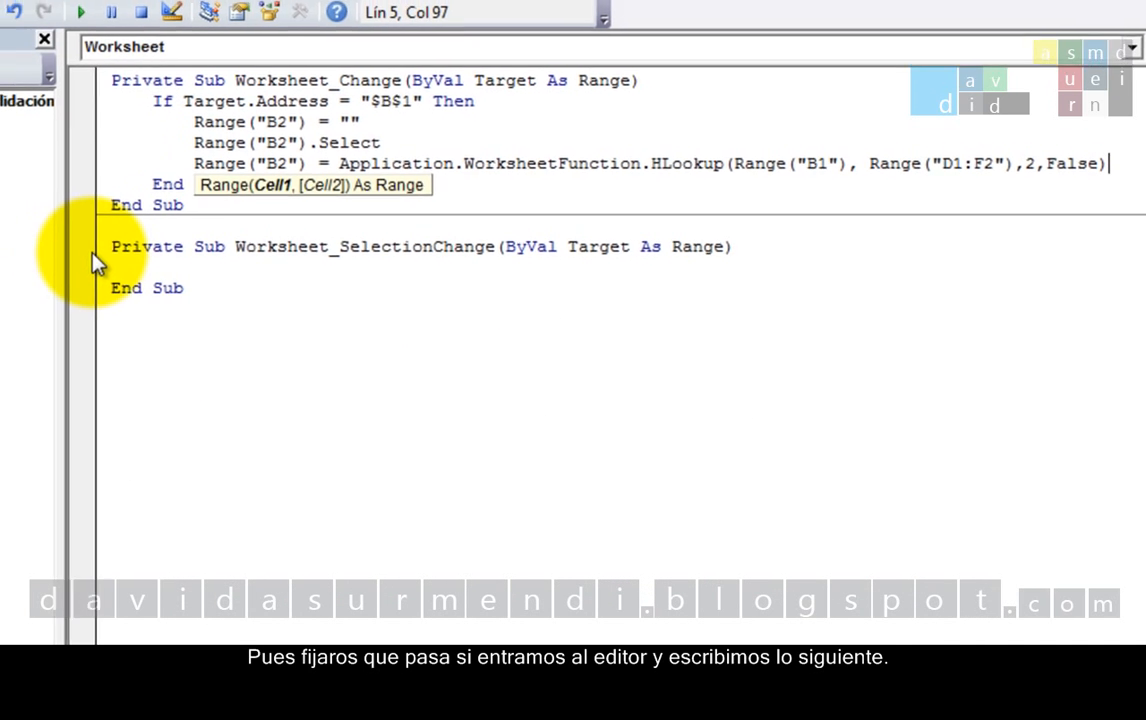
pyautogui.press('Down')
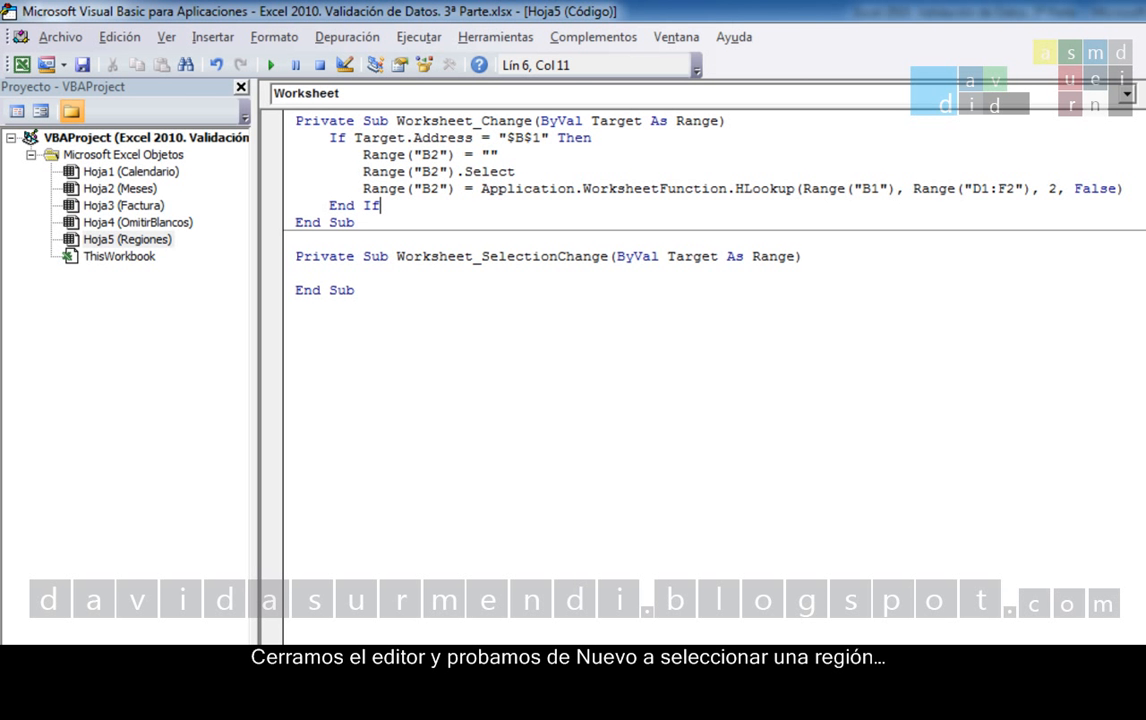
# - Return to the Regiones sheet in Excel and change the region in B1 to Aragón to test the automatic province lookup
pyautogui.hotkey('alt', 'q')
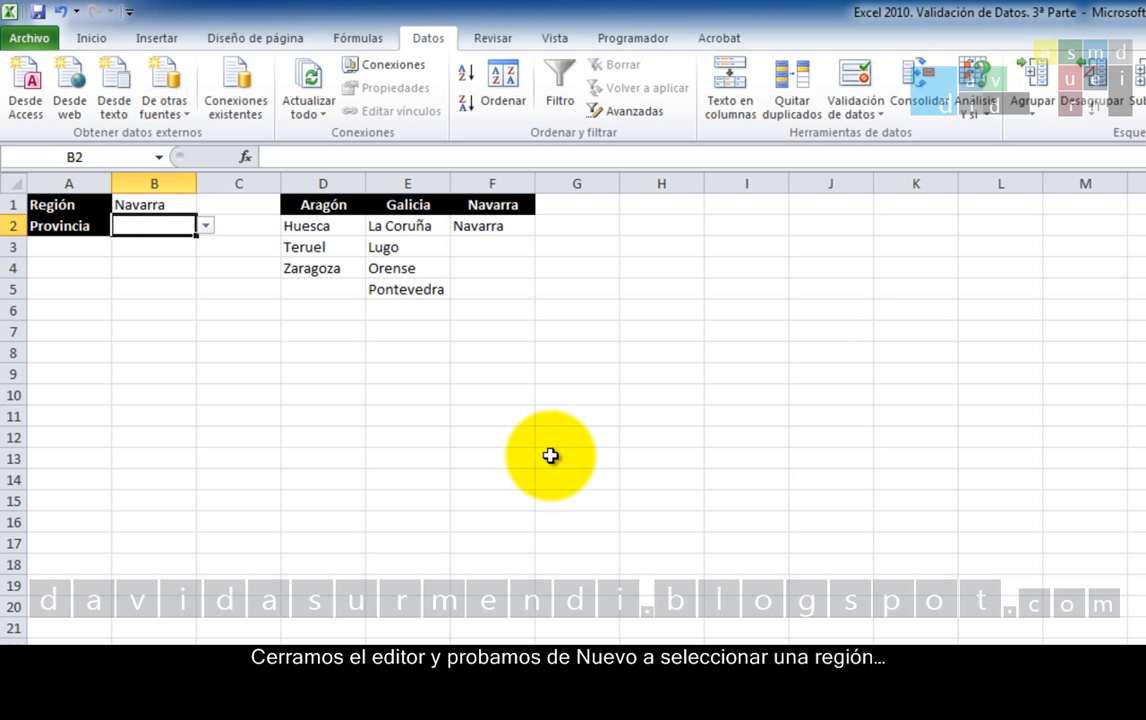
pyautogui.click(141, 201)
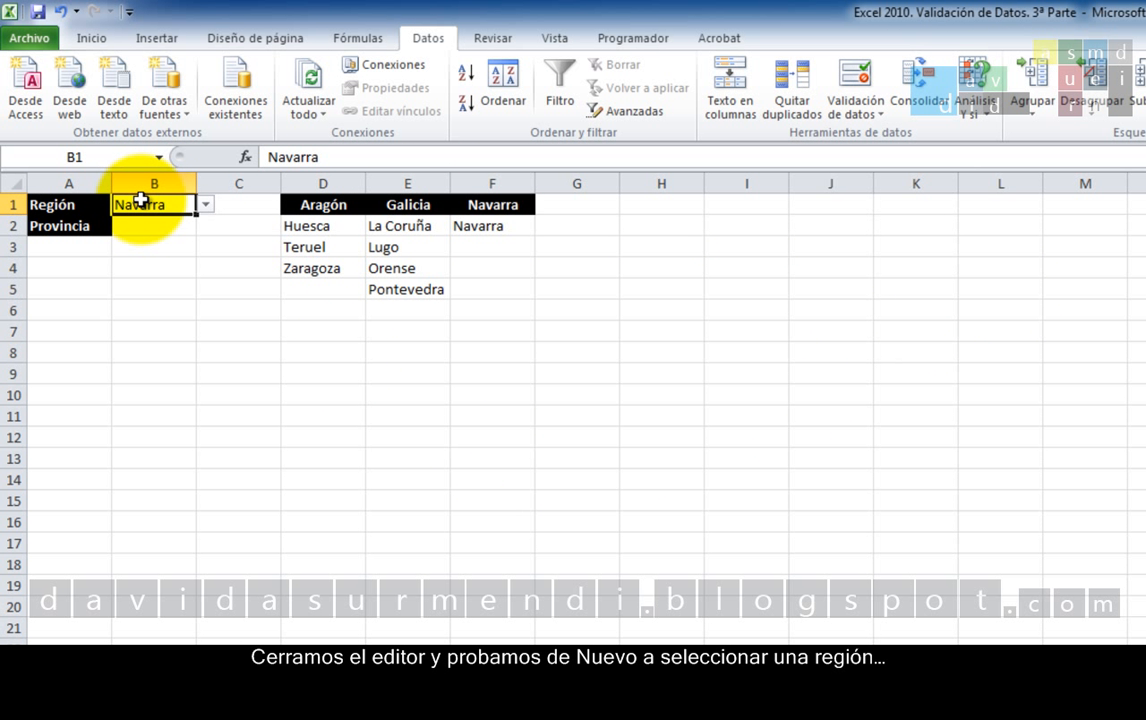
pyautogui.click(205, 204)
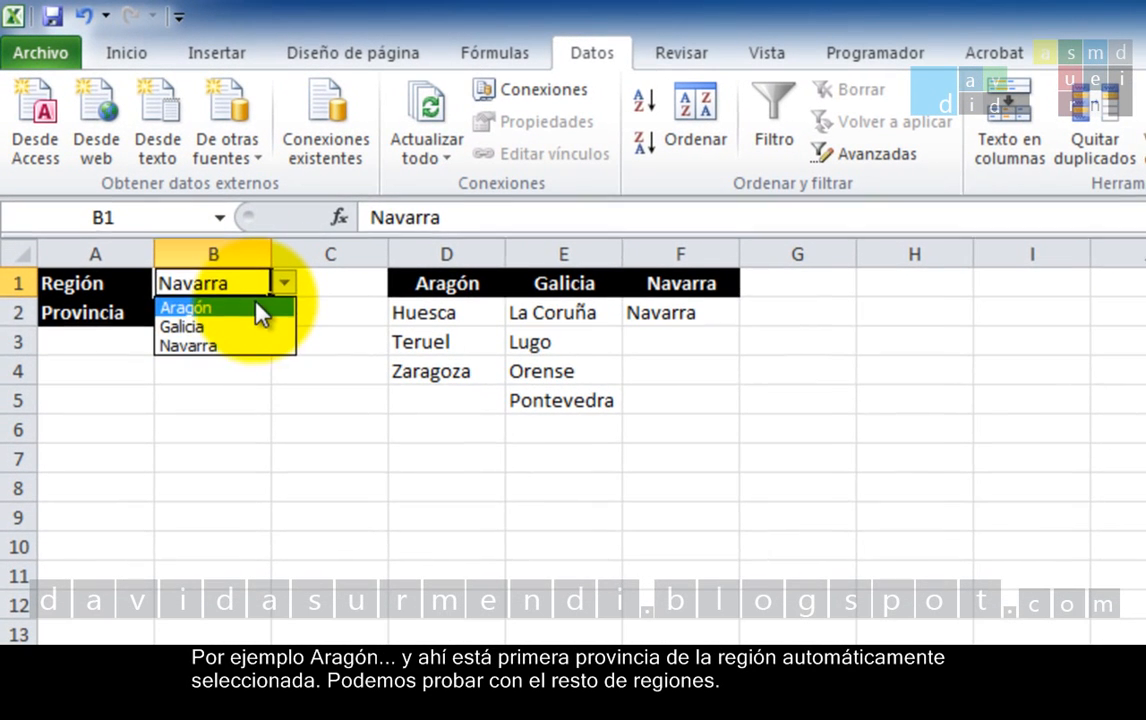
pyautogui.click(222, 260)
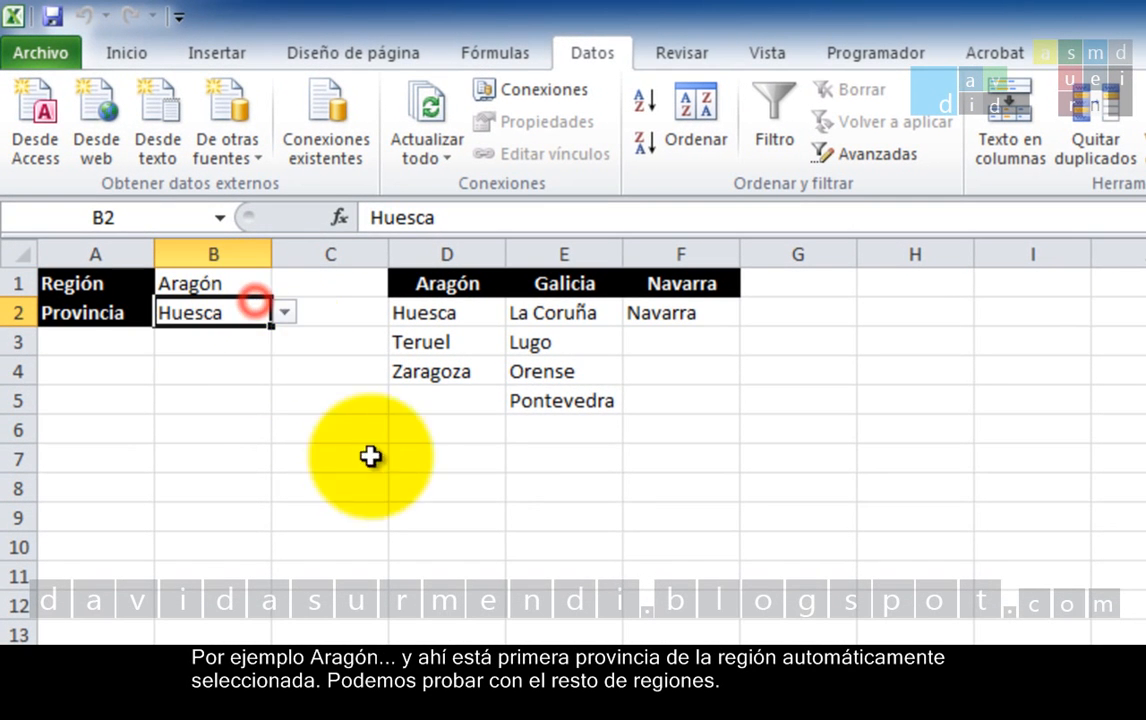
# - Set the region in B1 to Galicia from its validation list to test the macro with another region
pyautogui.click(230, 283)
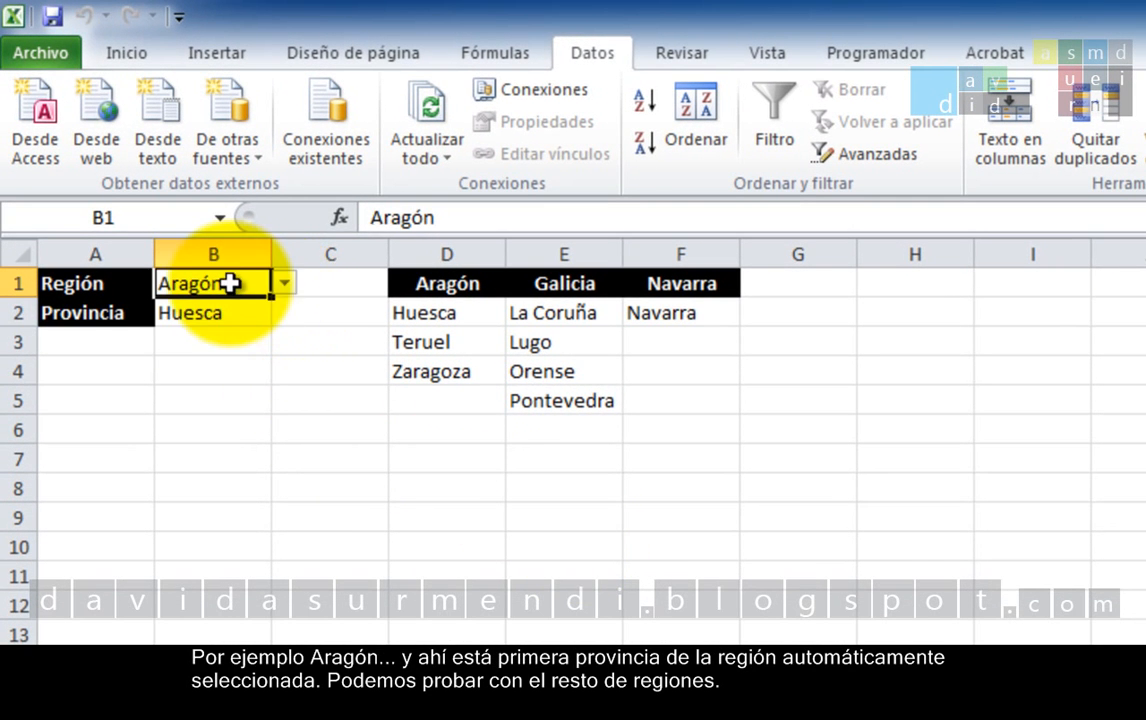
pyautogui.click(290, 285)
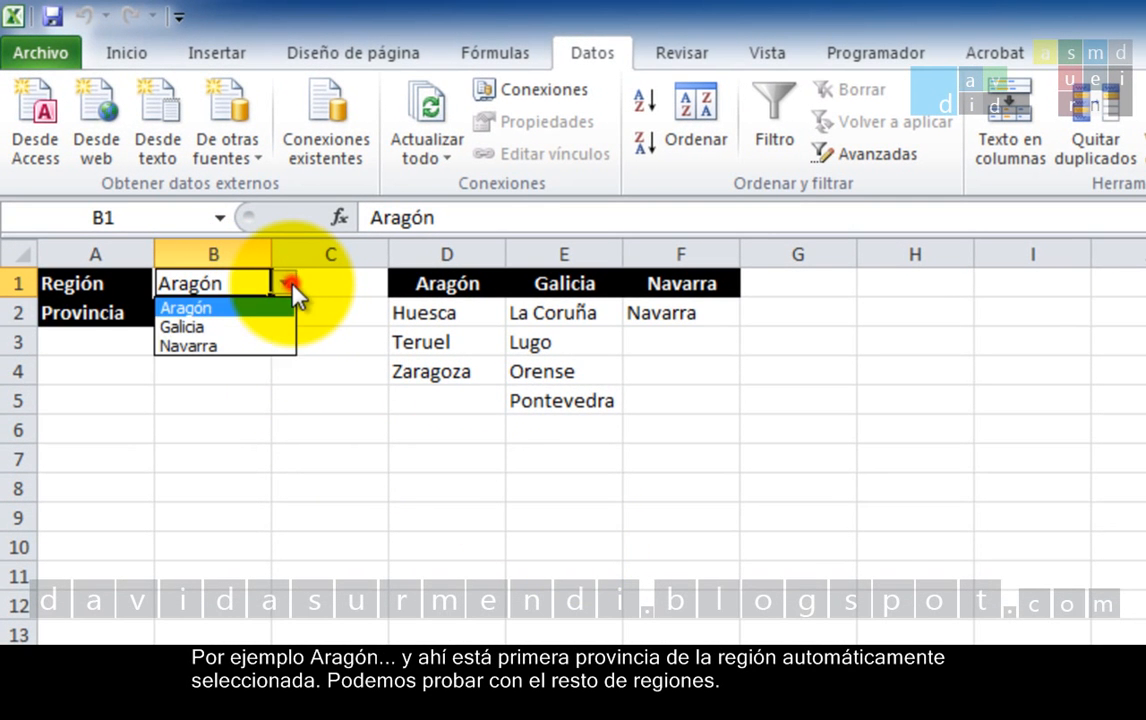
pyautogui.click(257, 326)
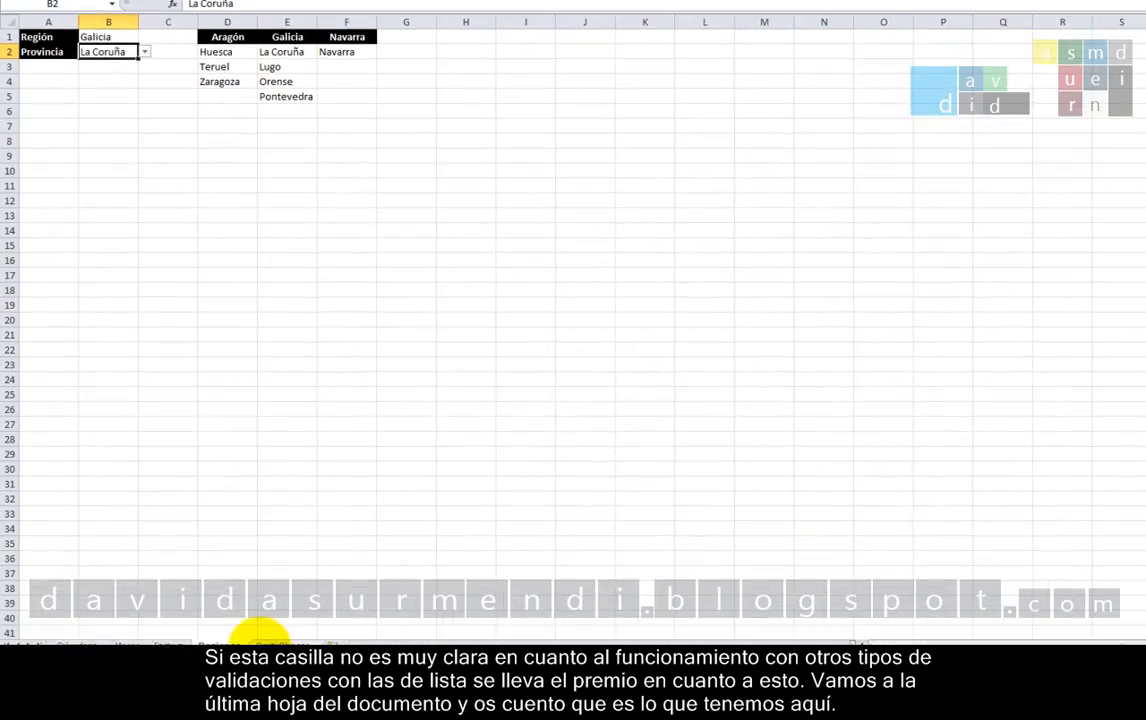
# - On the last worksheet, add a Lista validation to B1 with the source range =$D$2:$D$6, keeping Omitir blancos enabled
pyautogui.click(266, 633)
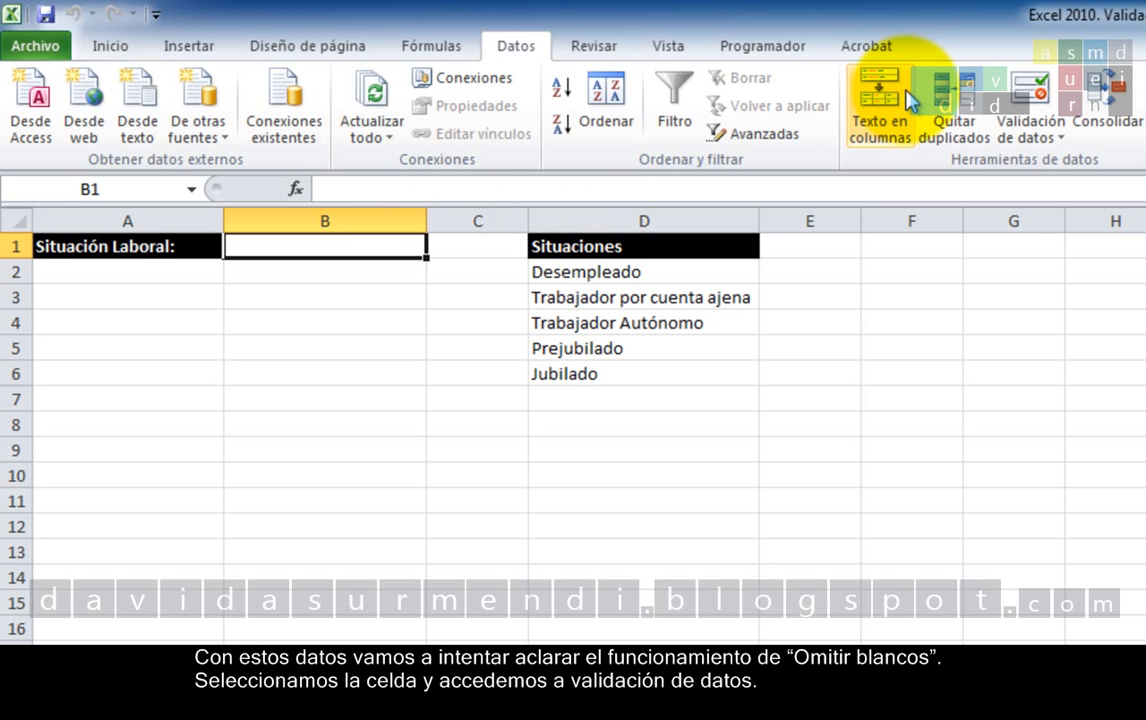
pyautogui.click(1030, 108)
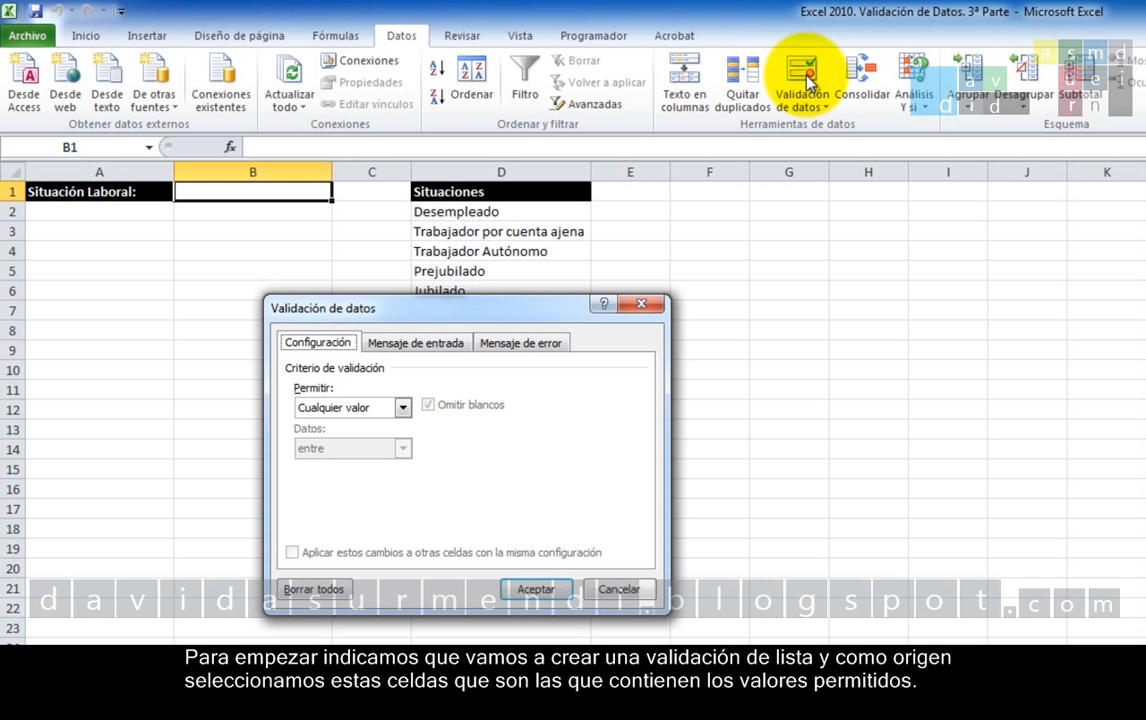
pyautogui.click(401, 407)
pyautogui.click(358, 465)
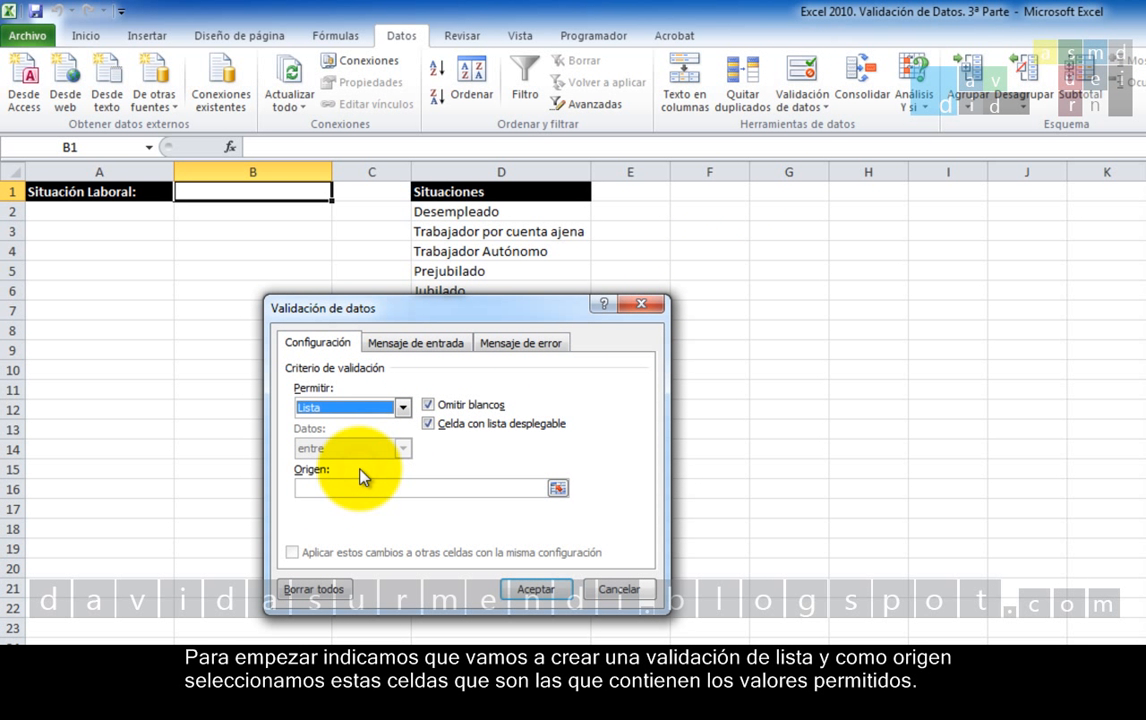
pyautogui.click(379, 489)
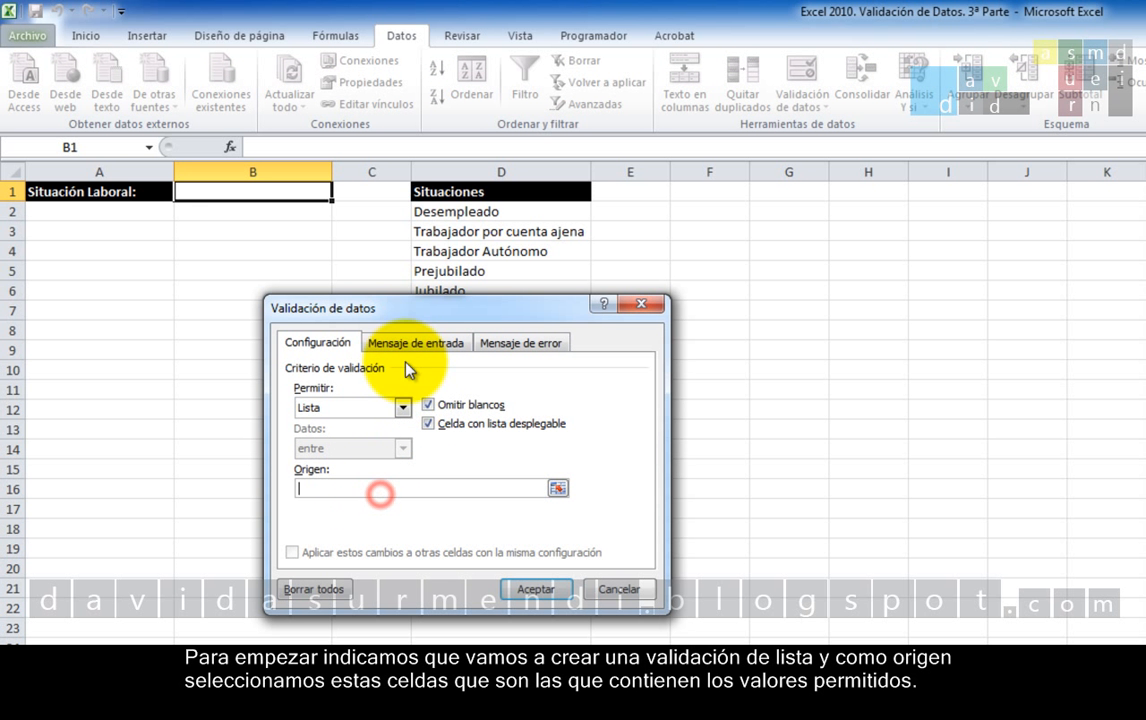
pyautogui.moveTo(395, 318); pyautogui.dragTo(268, 342)
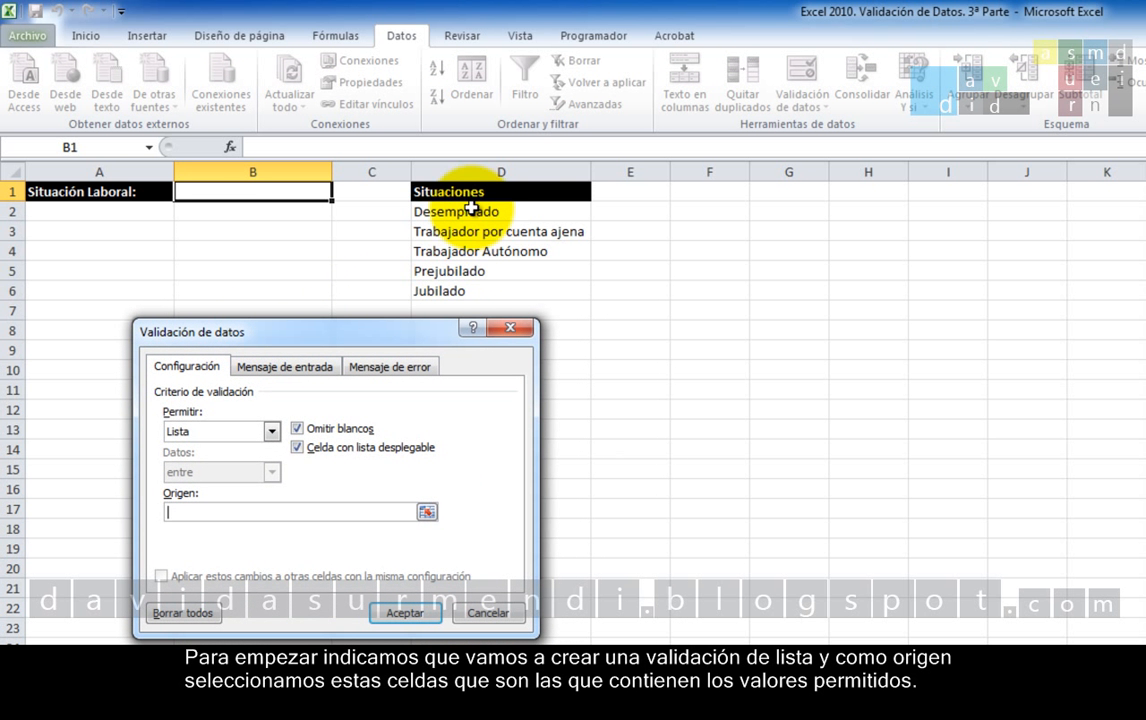
pyautogui.moveTo(466, 212); pyautogui.dragTo(468, 290)
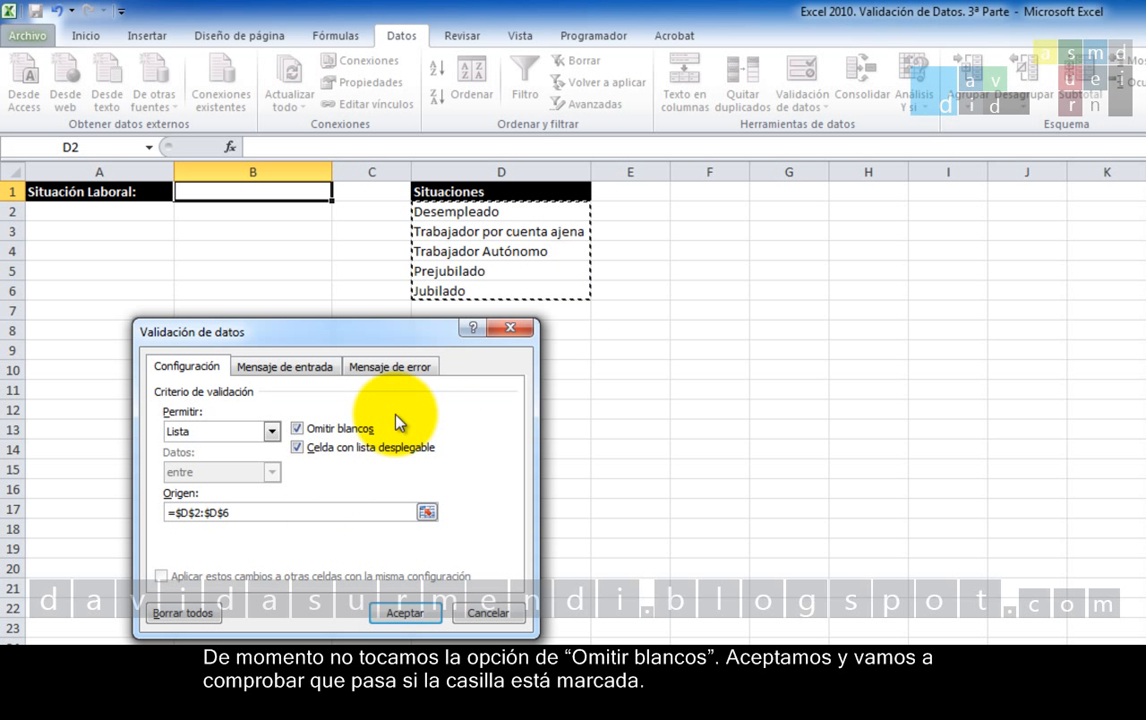
pyautogui.click(410, 613)
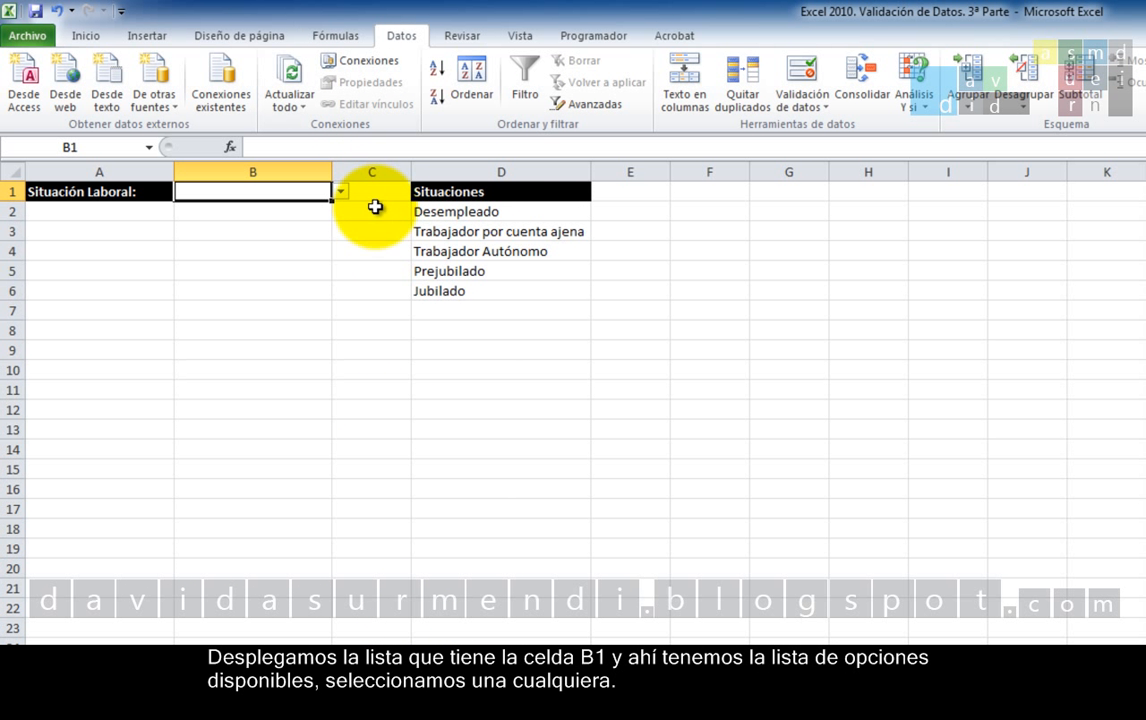
# - Choose Trabajador por cuenta ajena from B1's validation list and widen column B to fit the text
pyautogui.click(340, 193)
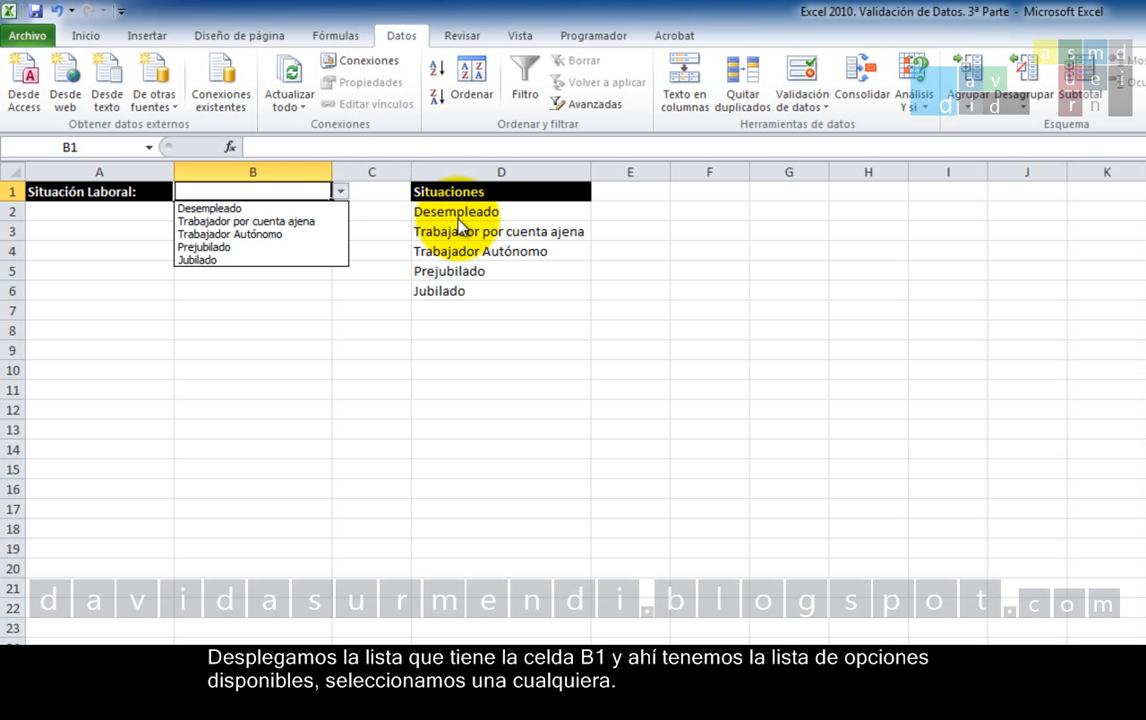
pyautogui.click(277, 221)
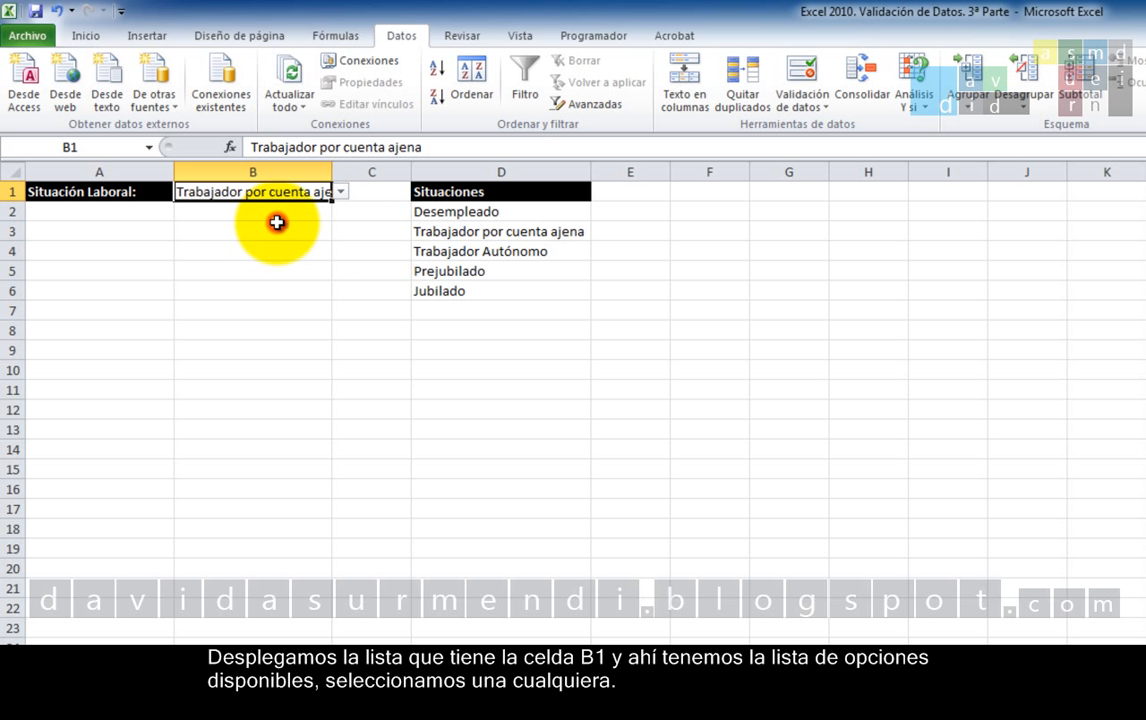
pyautogui.moveTo(333, 171); pyautogui.dragTo(392, 171)
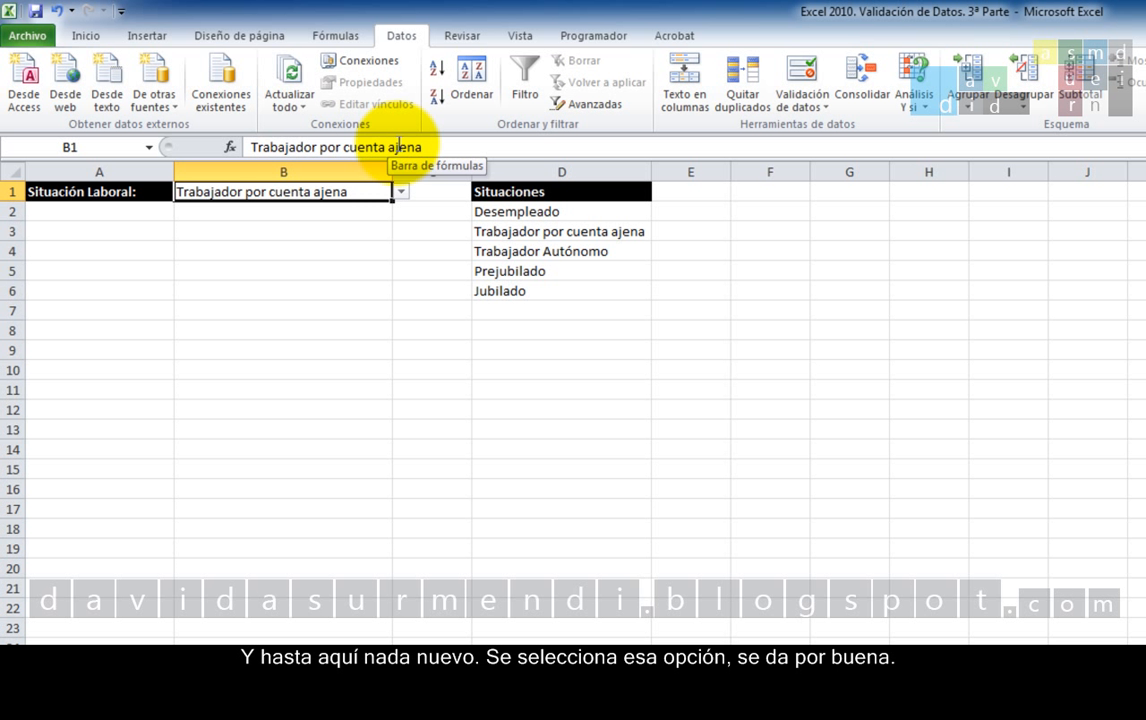
# - Edit B1 in place, erase all of its text and confirm the blank entry to test the validation
pyautogui.doubleClick(369, 192)
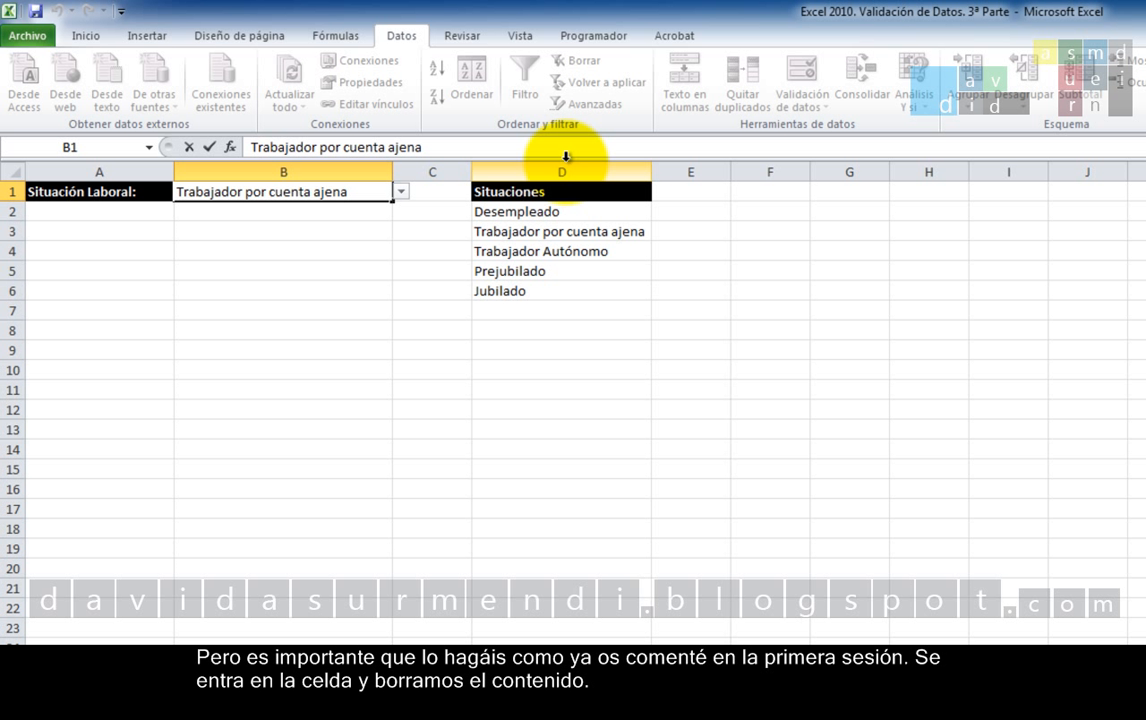
pyautogui.press('BackSpace')
pyautogui.press('BackSpace')
pyautogui.press('BackSpace')
pyautogui.press('BackSpace')
pyautogui.press('BackSpace')
pyautogui.press('BackSpace')
pyautogui.press('BackSpace')
pyautogui.press('BackSpace')
pyautogui.press('BackSpace')
pyautogui.press('BackSpace')
pyautogui.press('BackSpace')
pyautogui.press('BackSpace')
pyautogui.press('BackSpace')
pyautogui.press('BackSpace')
pyautogui.press('BackSpace')
pyautogui.press('BackSpace')
pyautogui.press('BackSpace')
pyautogui.press('BackSpace')
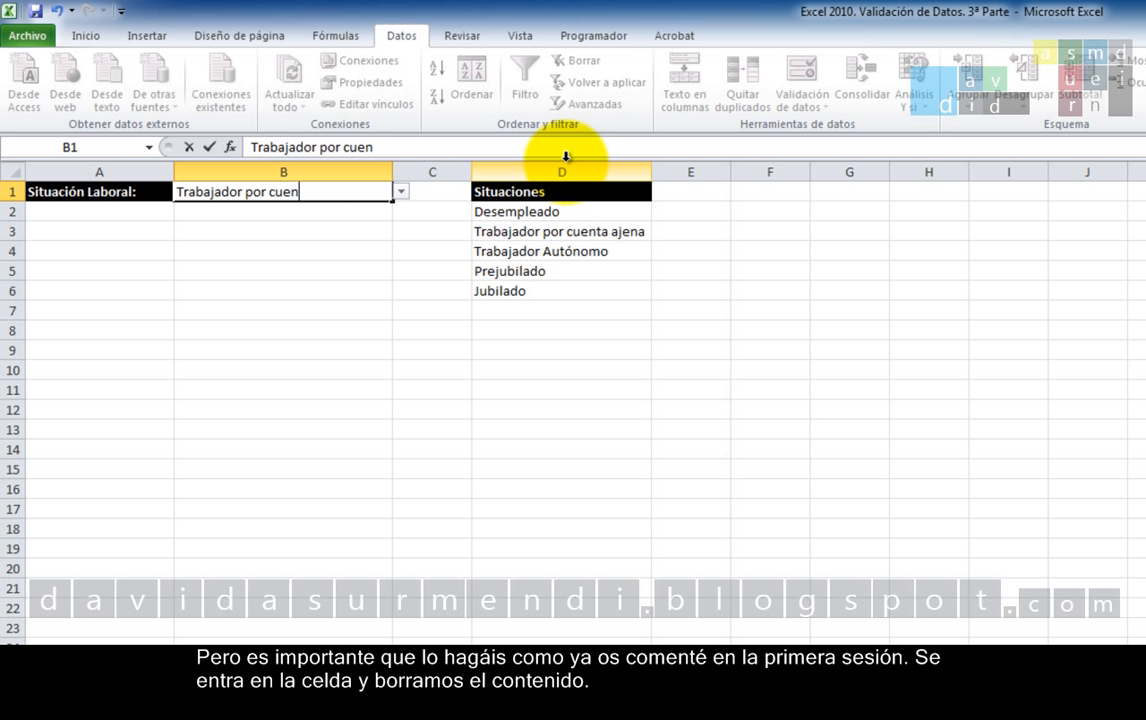
pyautogui.press('BackSpace')
pyautogui.press('BackSpace')
pyautogui.press('BackSpace')
pyautogui.press('BackSpace')
pyautogui.press('BackSpace')
pyautogui.press('BackSpace')
pyautogui.press('BackSpace')
pyautogui.press('BackSpace')
pyautogui.press('BackSpace')
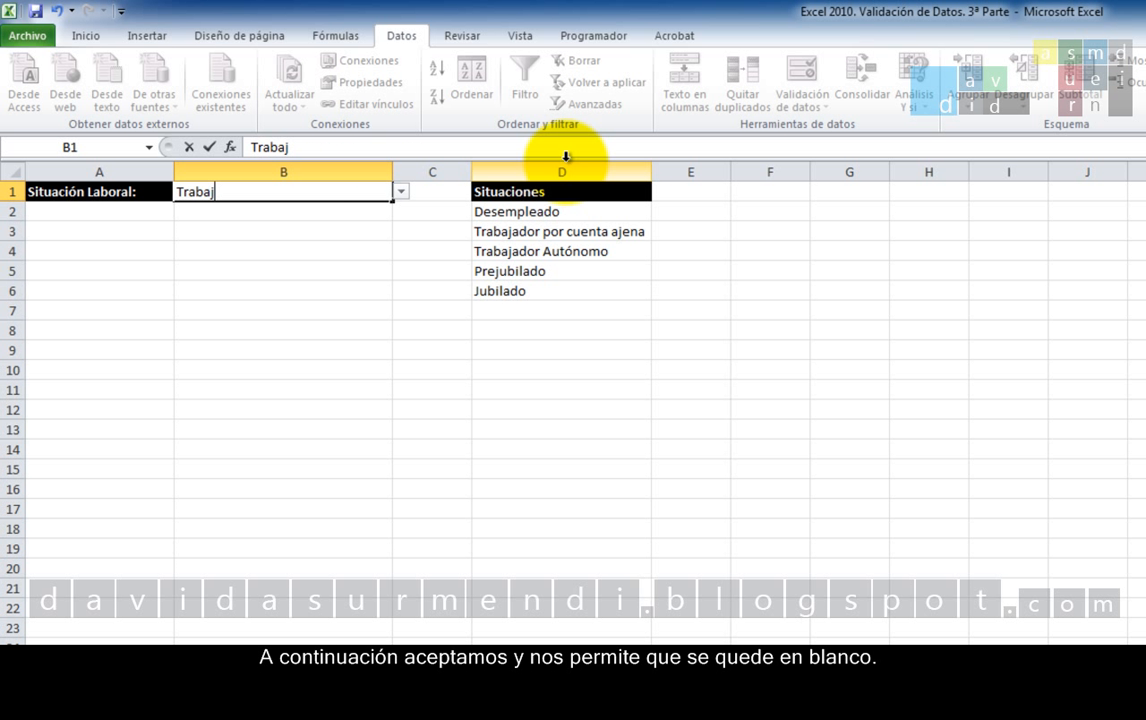
pyautogui.press('Return')
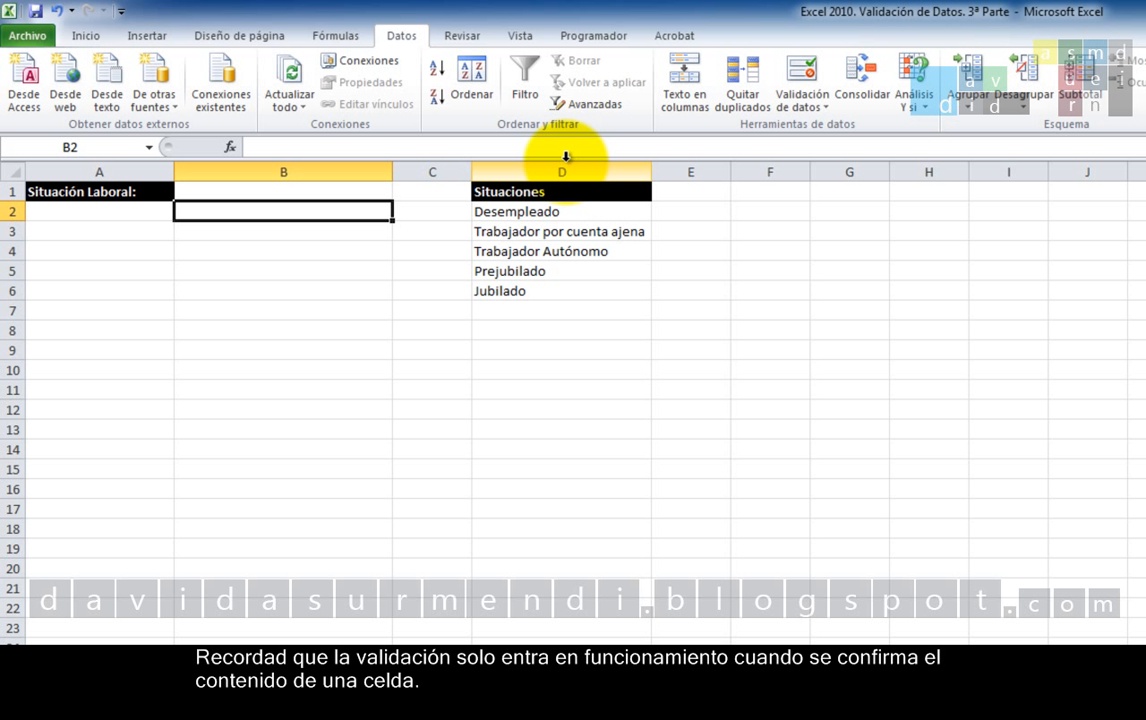
# - Turn off Omitir blancos in B1's data validation and choose Trabajador Autónomo from its list
pyautogui.click(300, 192)
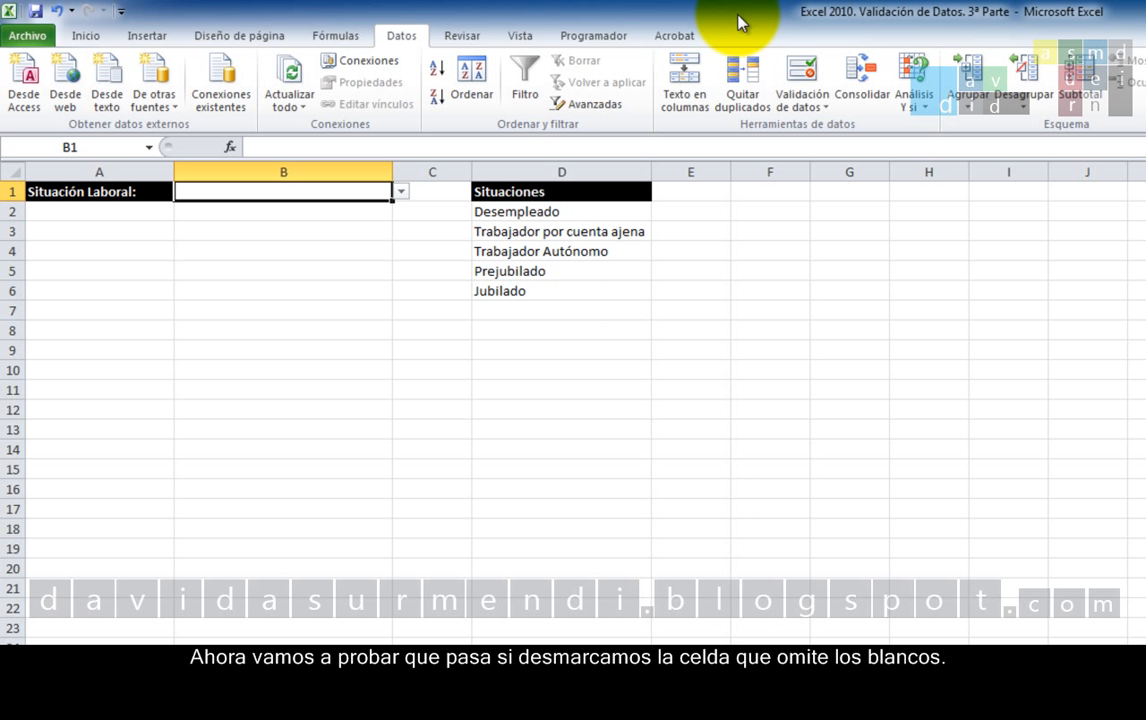
pyautogui.click(790, 70)
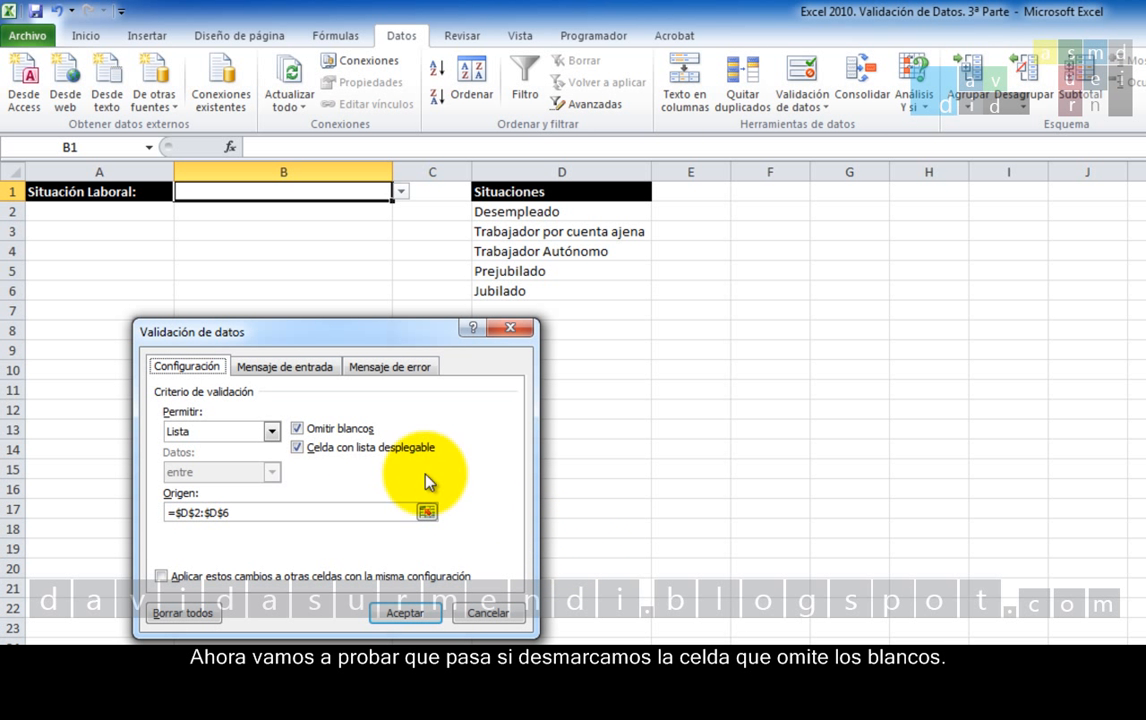
pyautogui.click(343, 430)
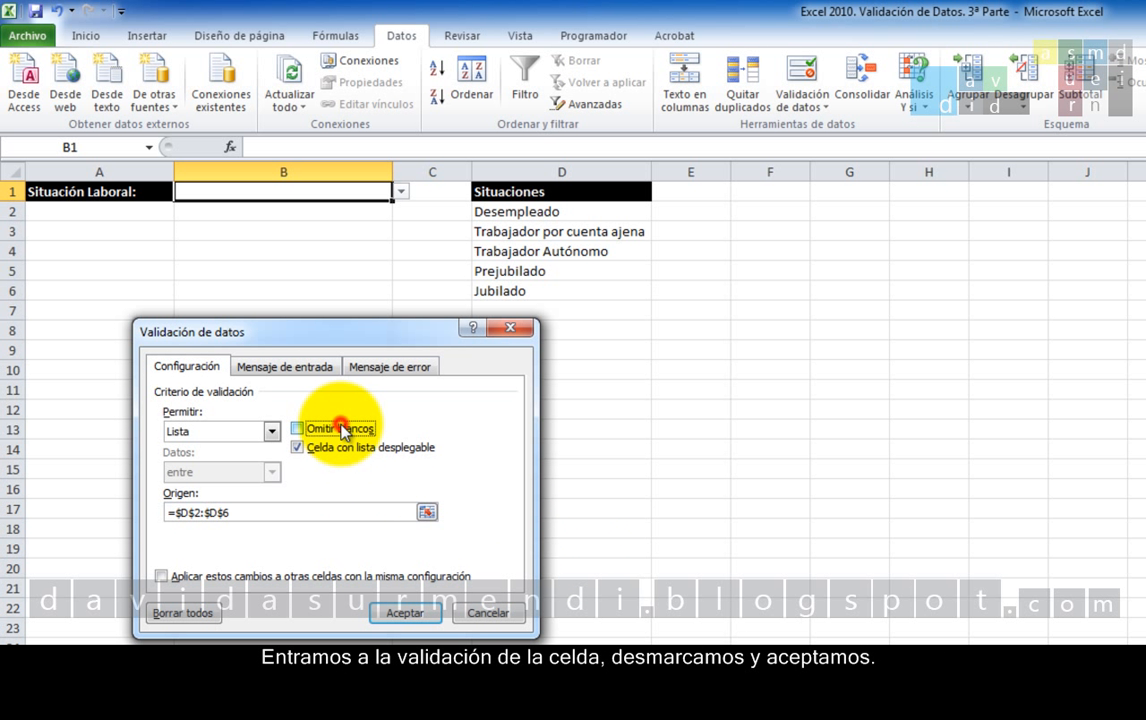
pyautogui.click(435, 616)
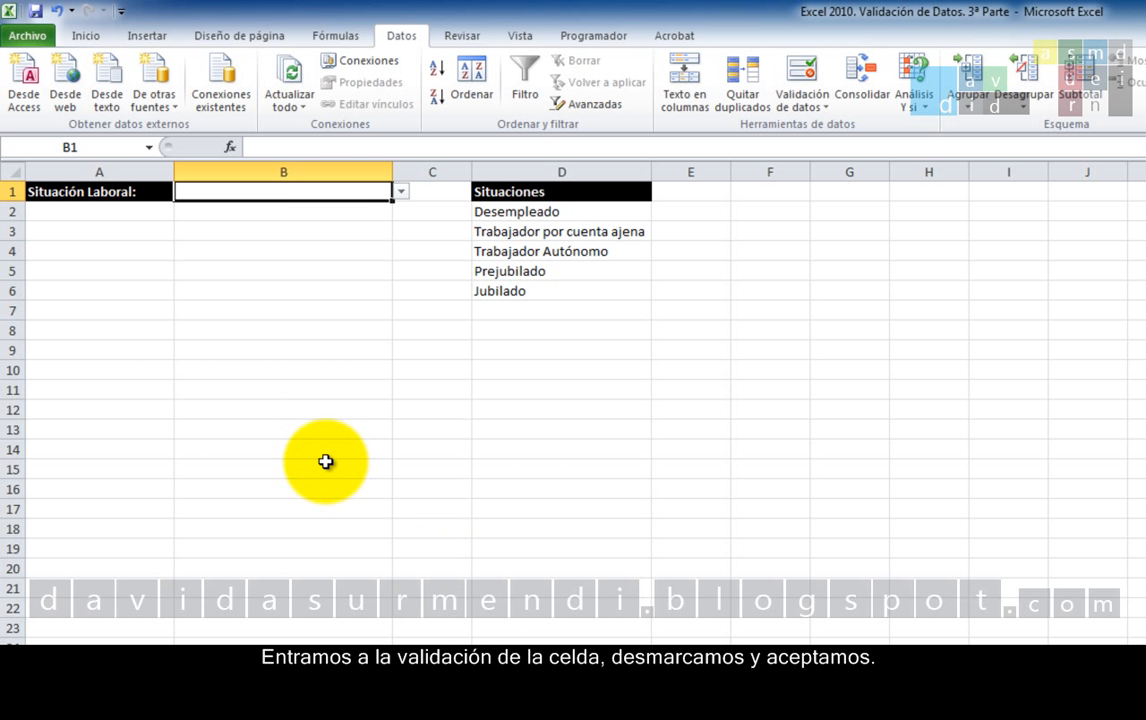
pyautogui.click(402, 193)
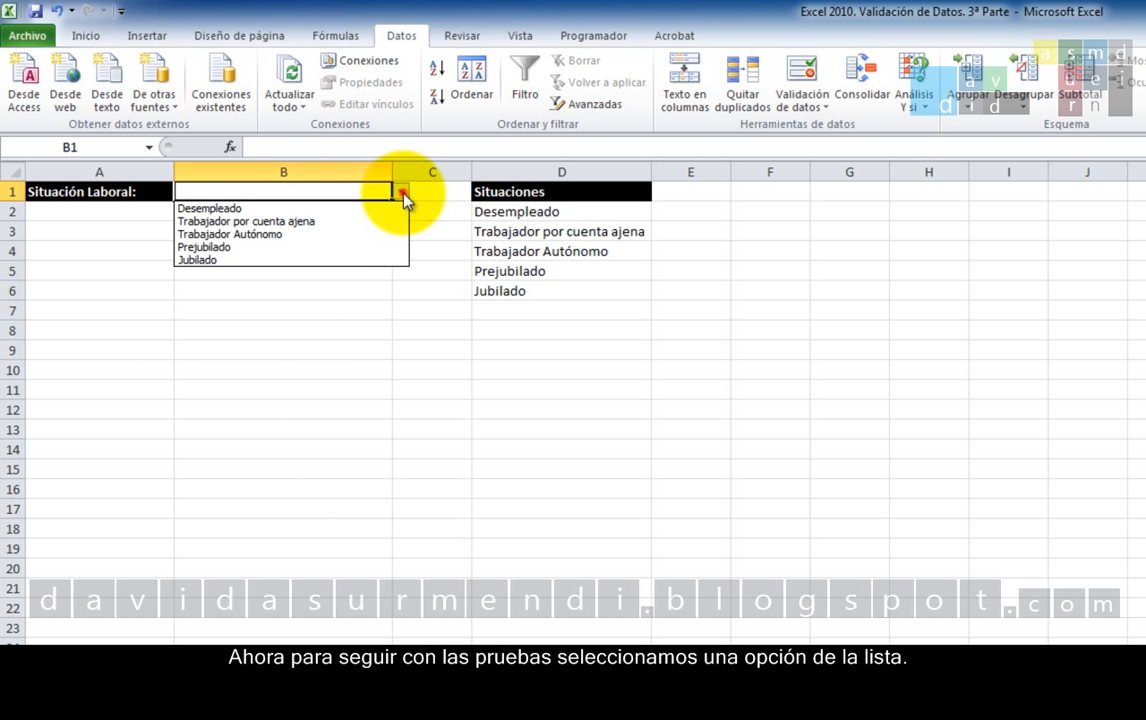
pyautogui.click(347, 235)
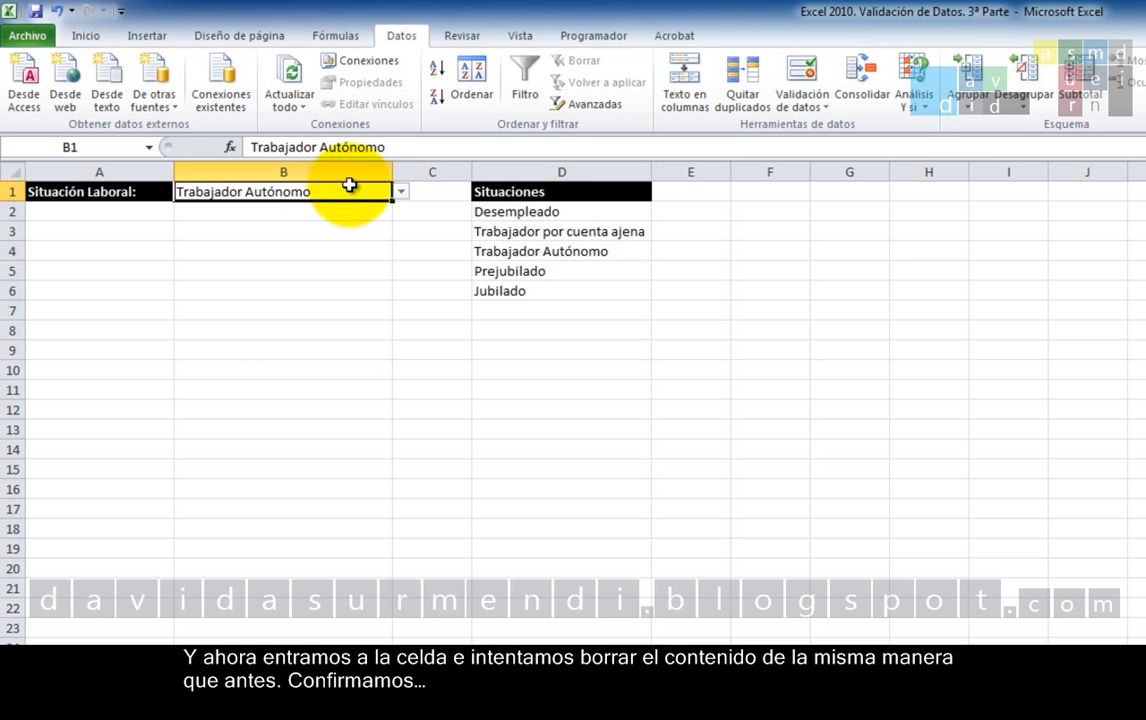
# - Try to confirm B1 as blank by erasing its text in edit mode, and cancel the entry
pyautogui.doubleClick(348, 190)
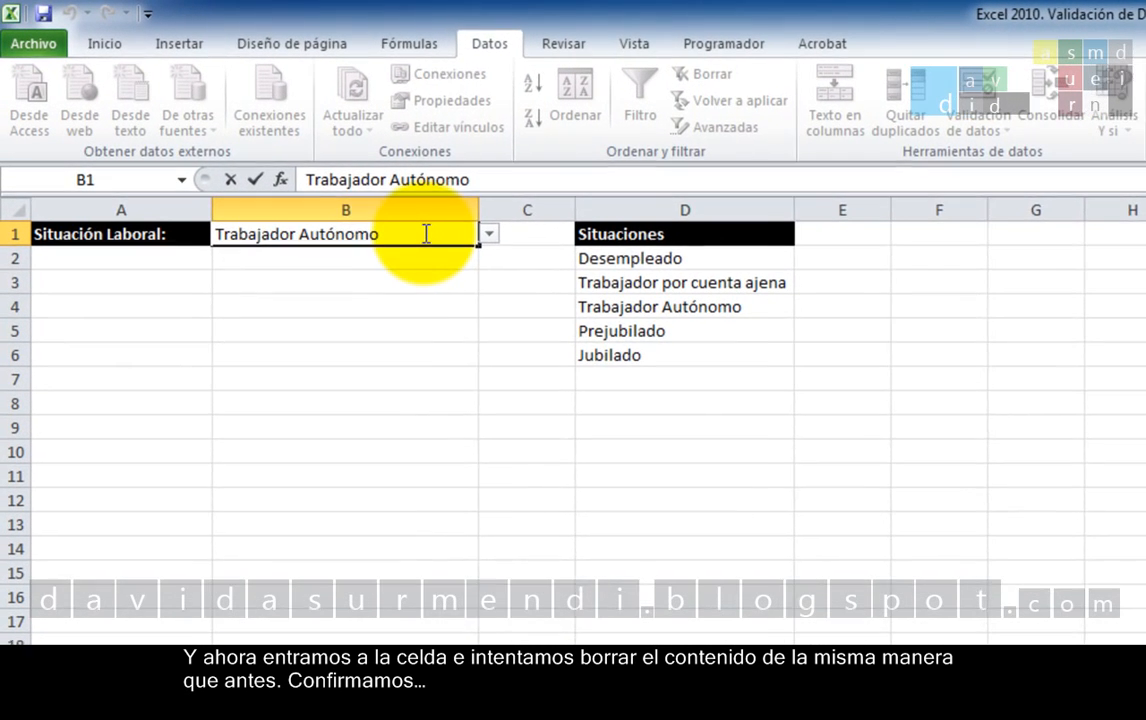
pyautogui.press('BackSpace')
pyautogui.press('BackSpace')
pyautogui.press('BackSpace')
pyautogui.press('BackSpace')
pyautogui.press('BackSpace')
pyautogui.press('BackSpace')
pyautogui.press('BackSpace')
pyautogui.press('BackSpace')
pyautogui.press('BackSpace')
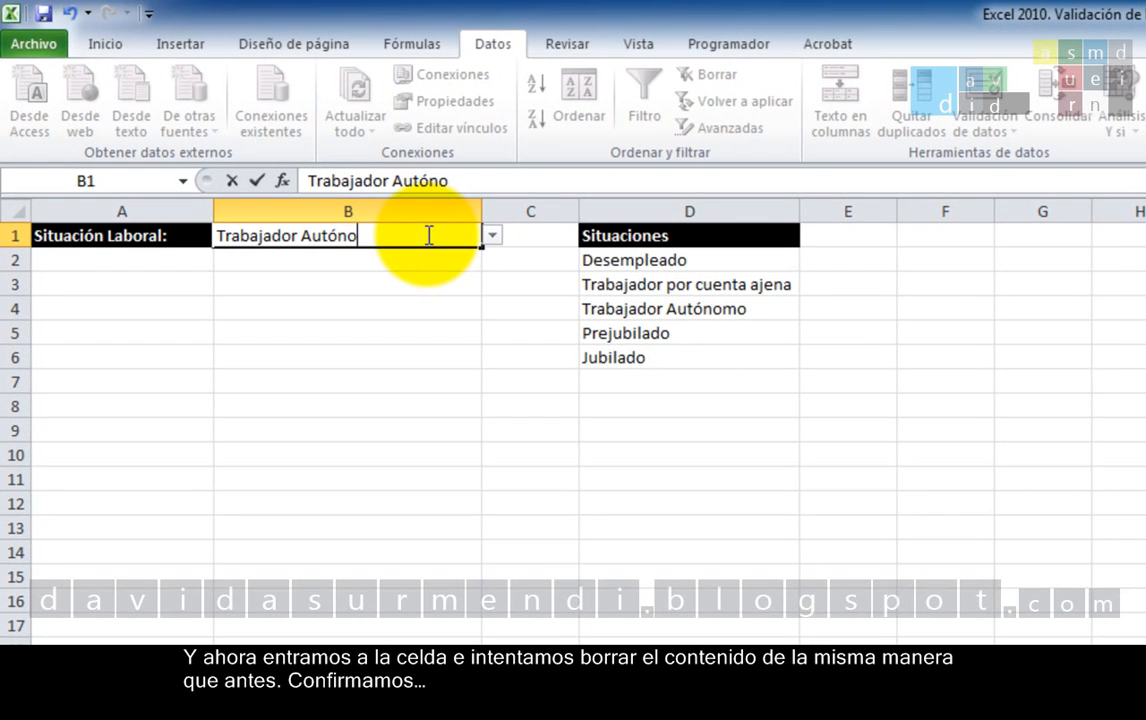
pyautogui.press('BackSpace')
pyautogui.press('BackSpace')
pyautogui.press('BackSpace')
pyautogui.press('BackSpace')
pyautogui.press('BackSpace')
pyautogui.press('BackSpace')
pyautogui.press('BackSpace')
pyautogui.press('BackSpace')
pyautogui.press('BackSpace')
pyautogui.press('BackSpace')
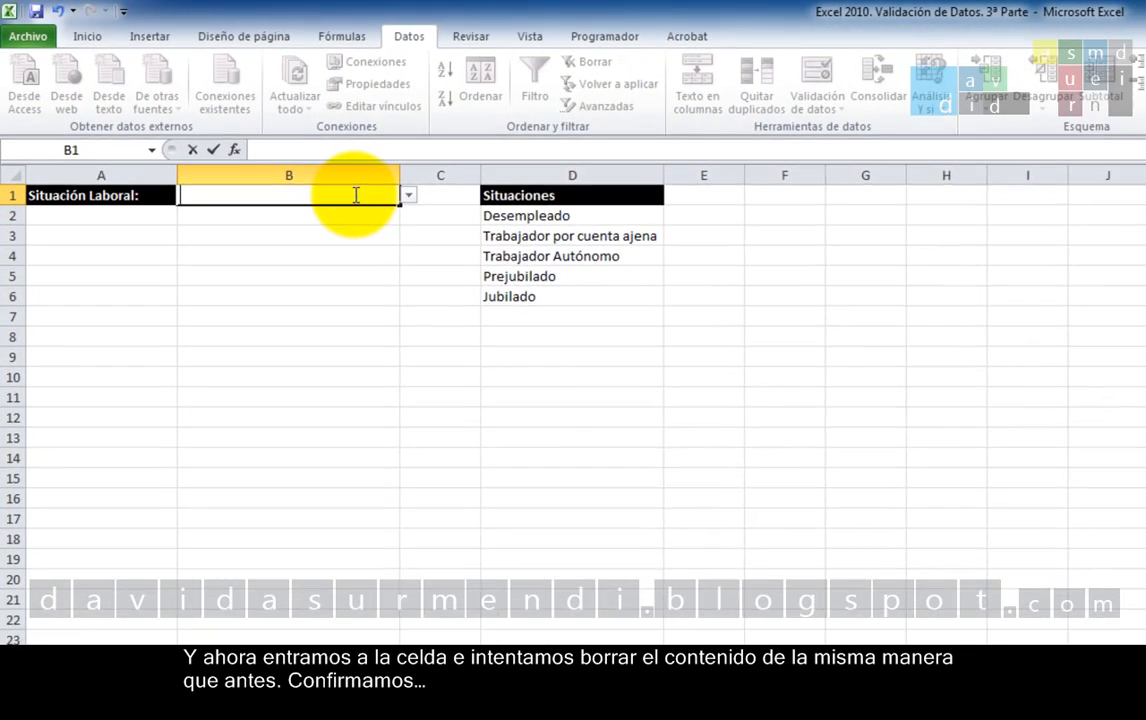
pyautogui.press('Return')
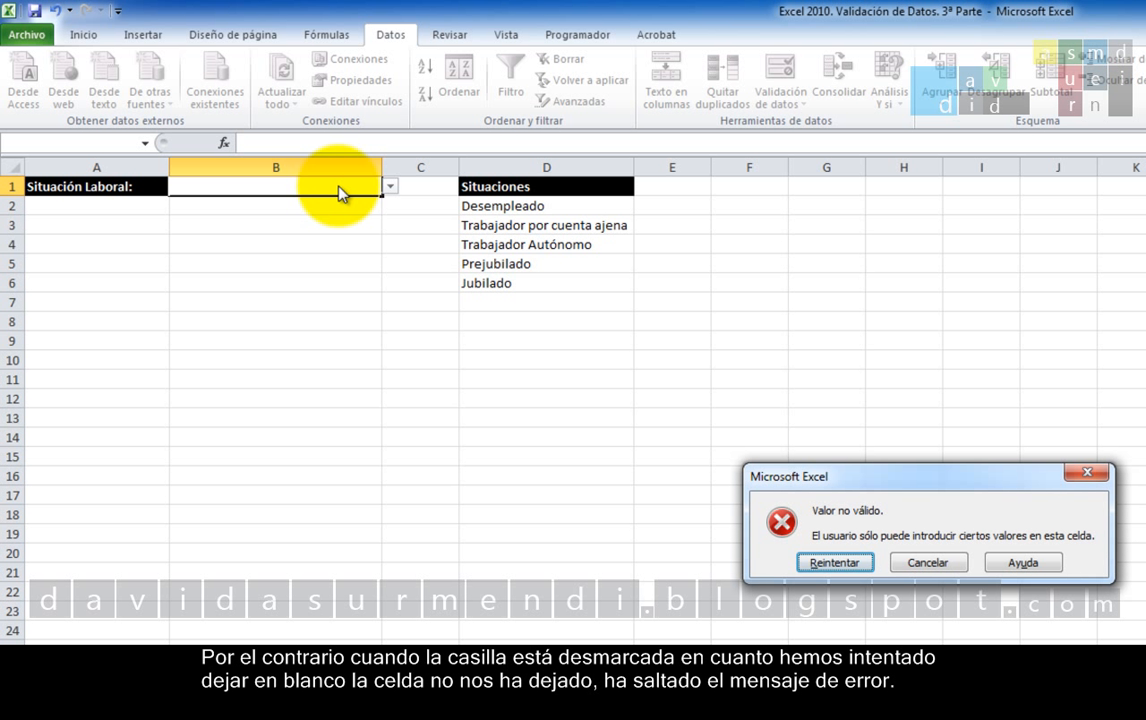
pyautogui.click(916, 564)
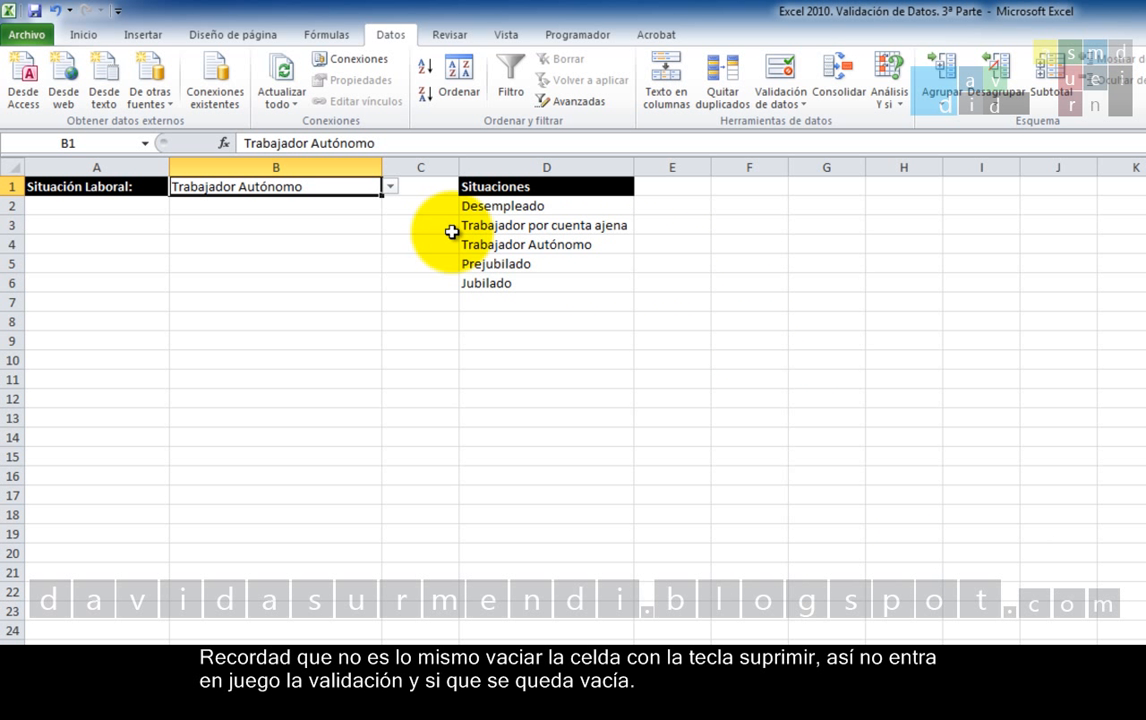
# - Reconfirm B1's existing entry, and clear the cell's contents directly without entering edit mode
pyautogui.doubleClick(315, 183)
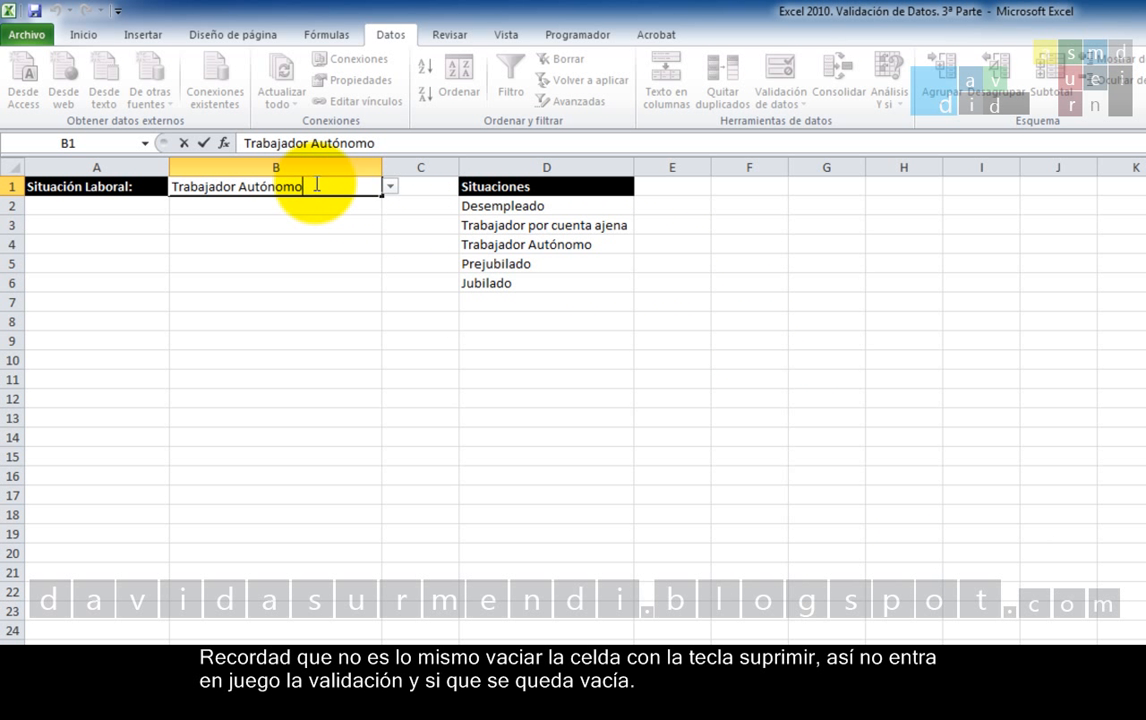
pyautogui.press('Return')
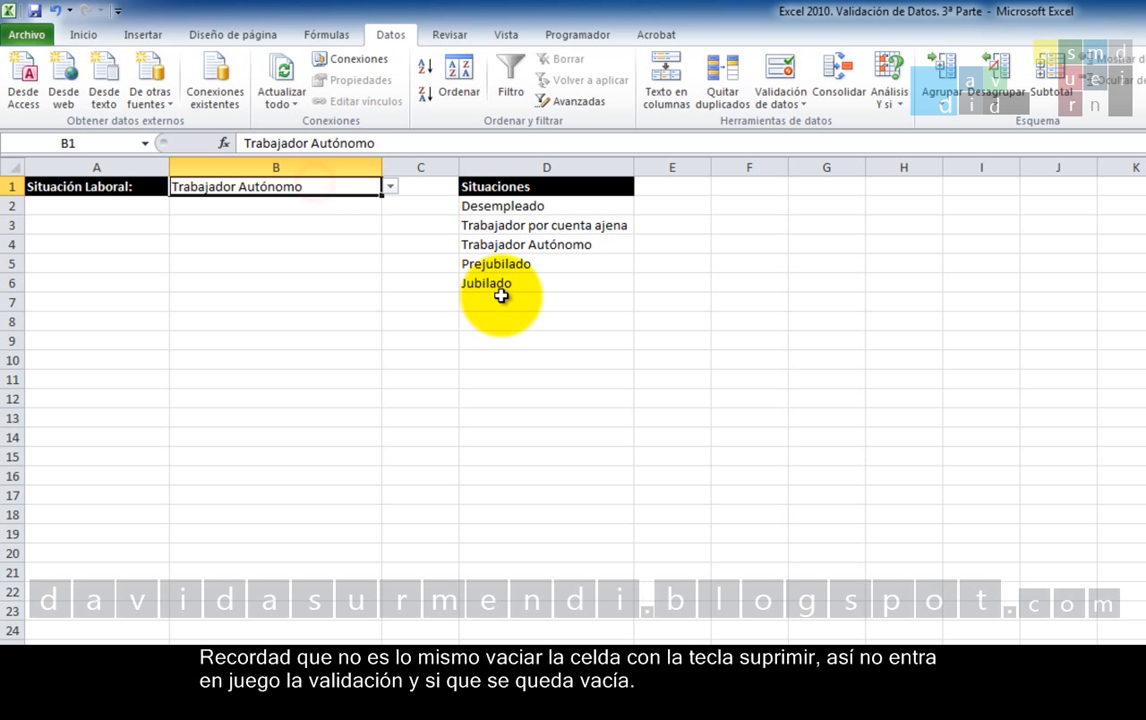
pyautogui.press('Delete')
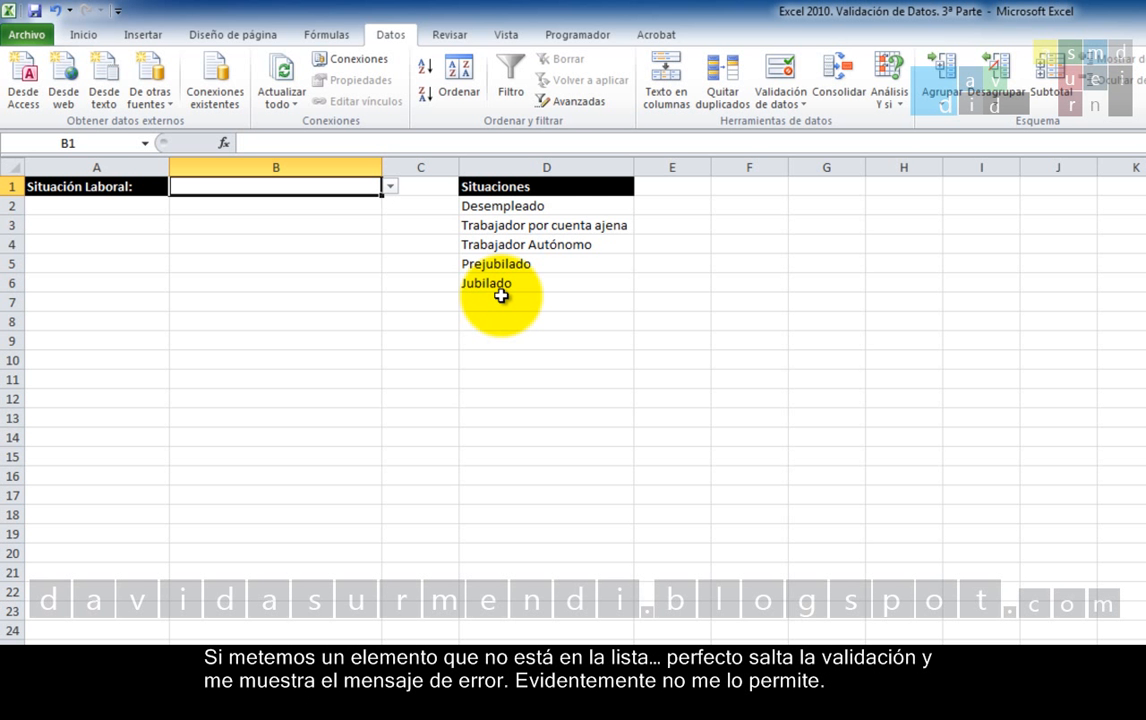
# - Try to enter Excedencia, a value outside the list, in B1 and cancel the entry
pyautogui.write('E')
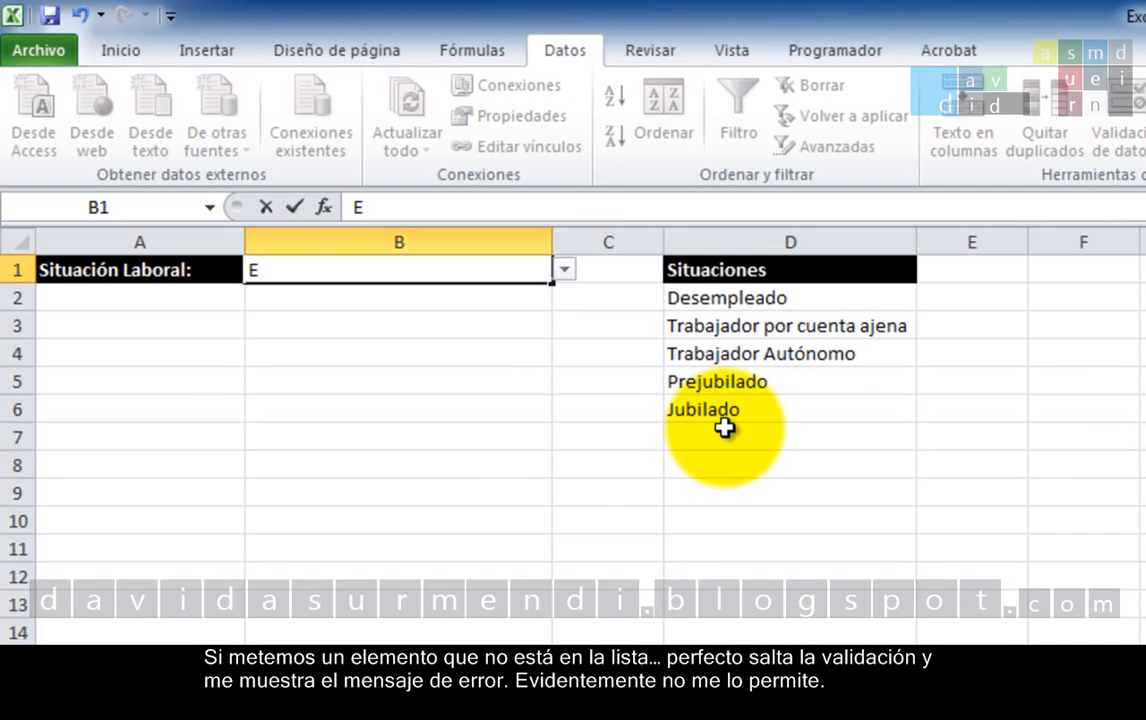
pyautogui.write('xceden')
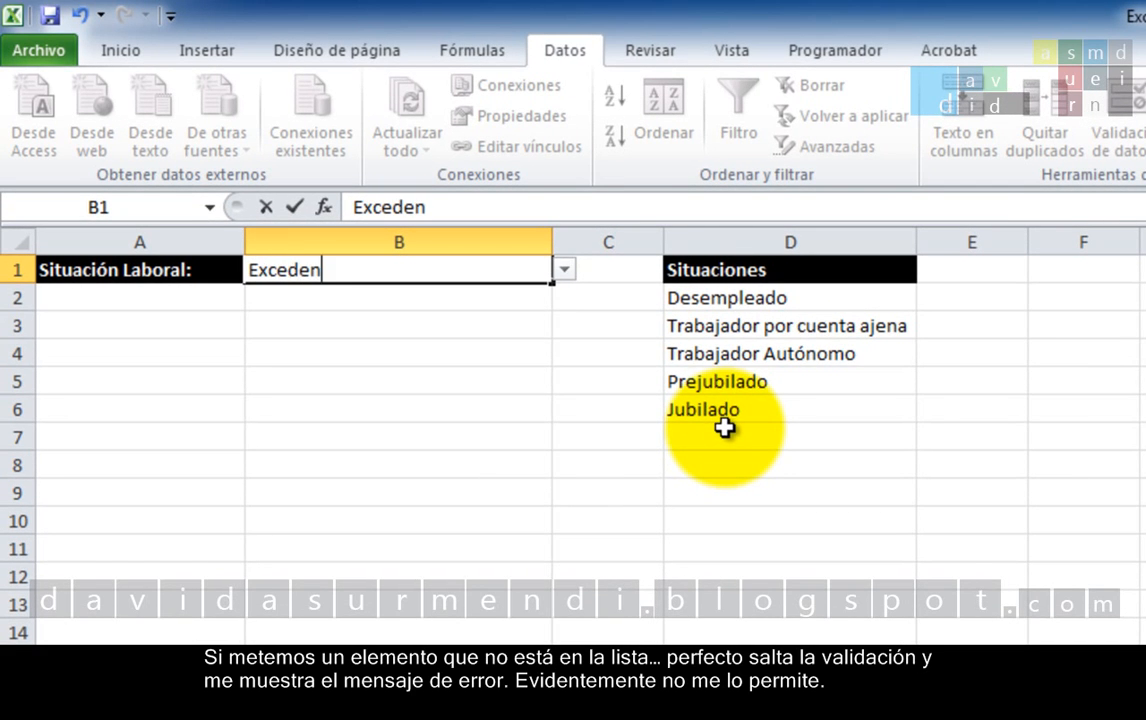
pyautogui.write('cia')
pyautogui.press('Return')
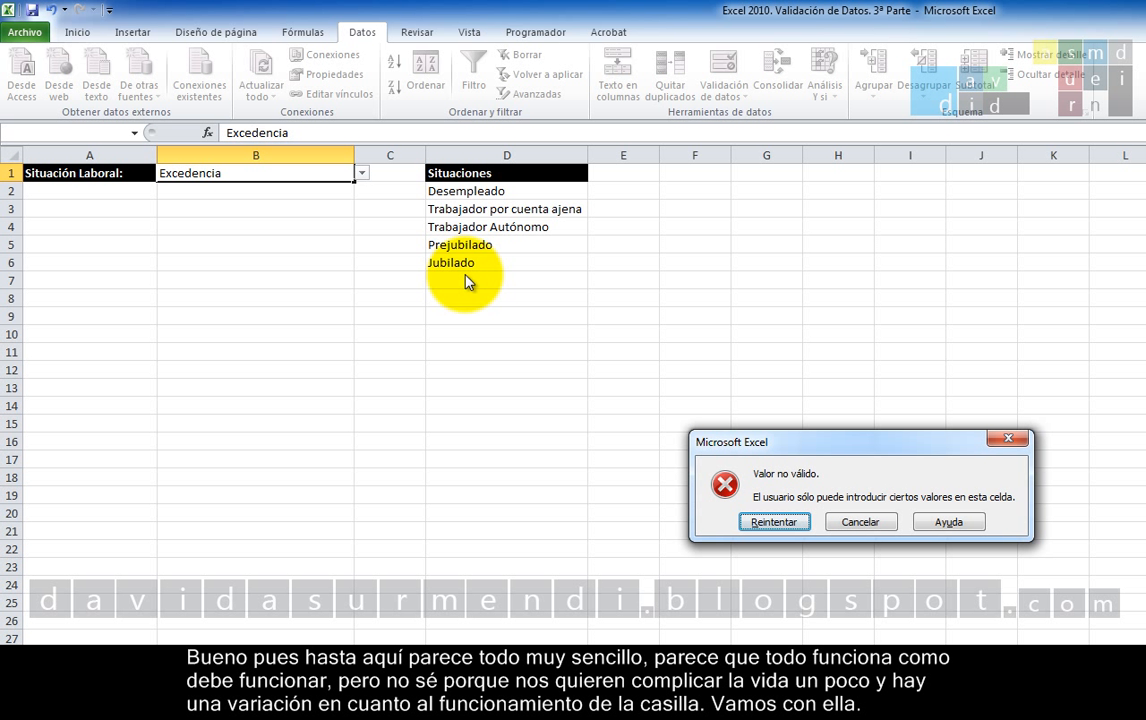
pyautogui.click(870, 522)
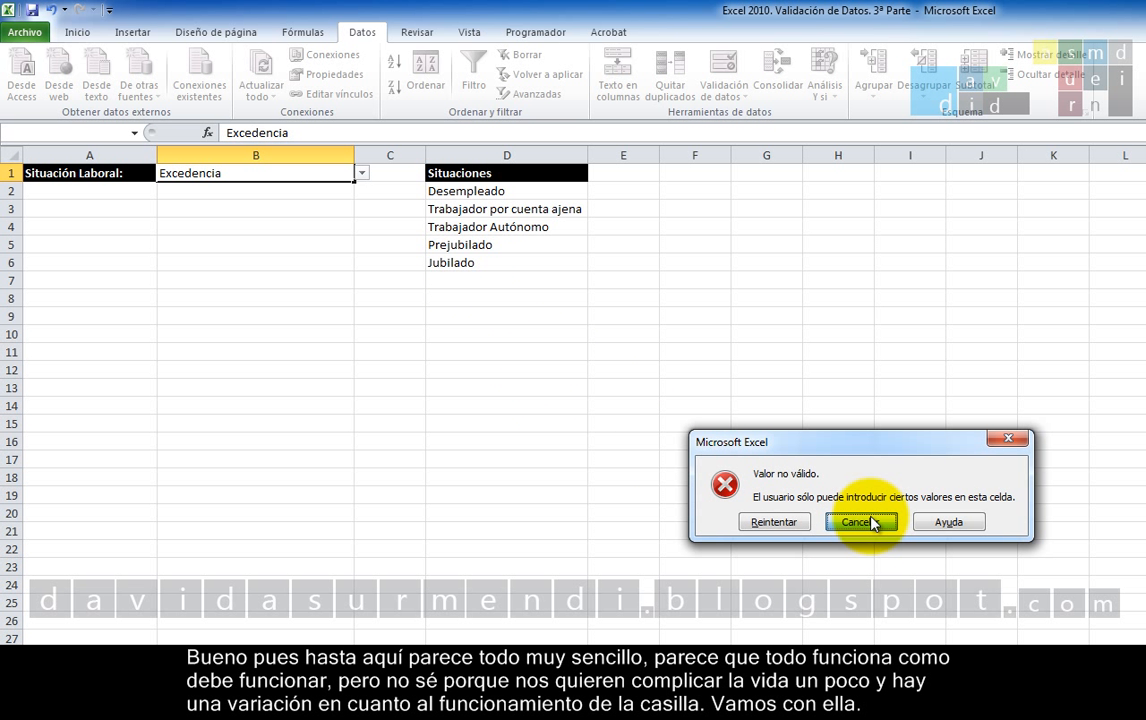
pyautogui.click(870, 522)
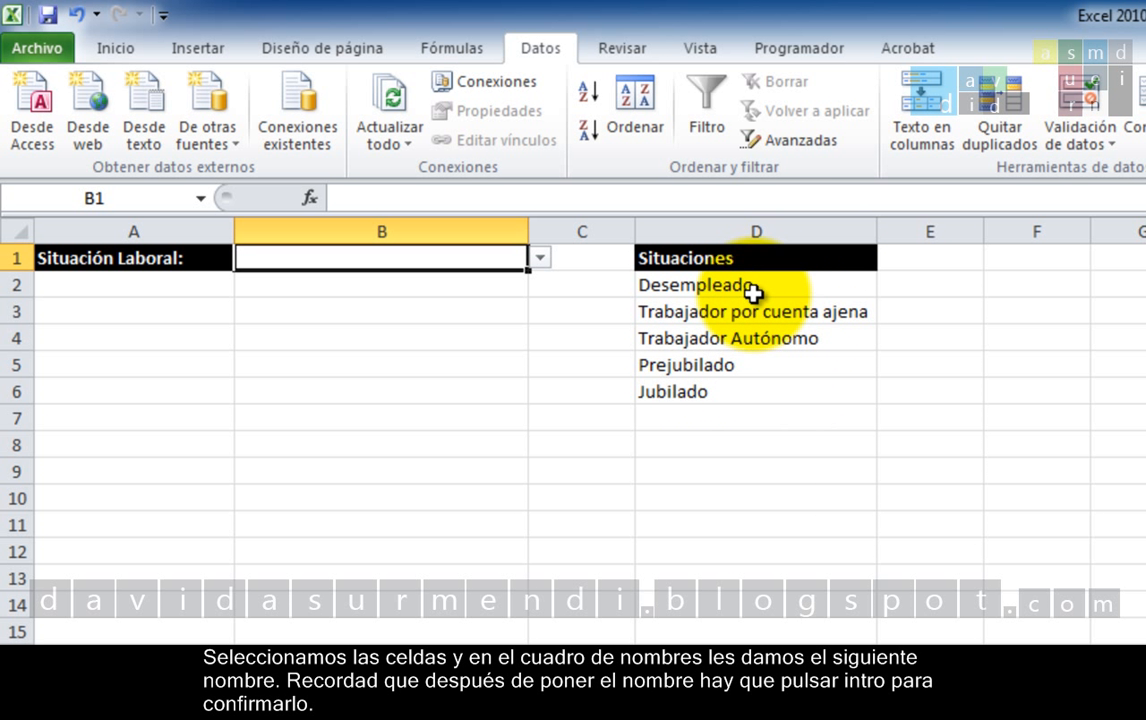
# - Name the range D2:D6, holding the employment situations, as Situaciones
pyautogui.moveTo(757, 289); pyautogui.dragTo(733, 390)
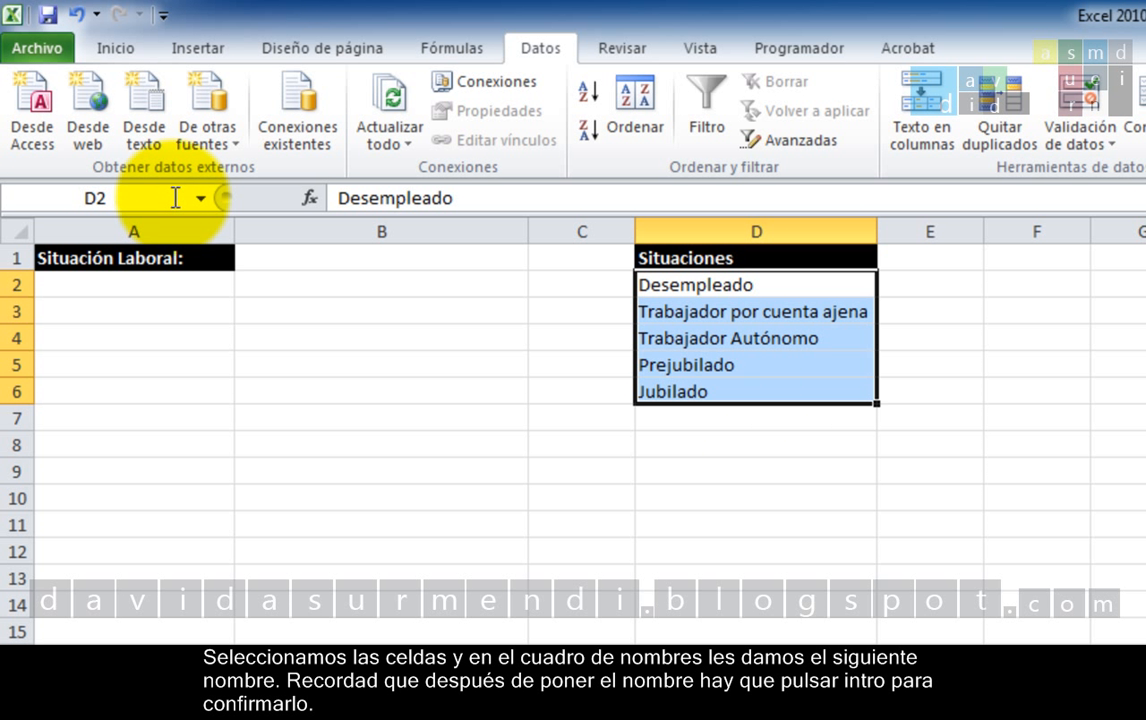
pyautogui.click(164, 202)
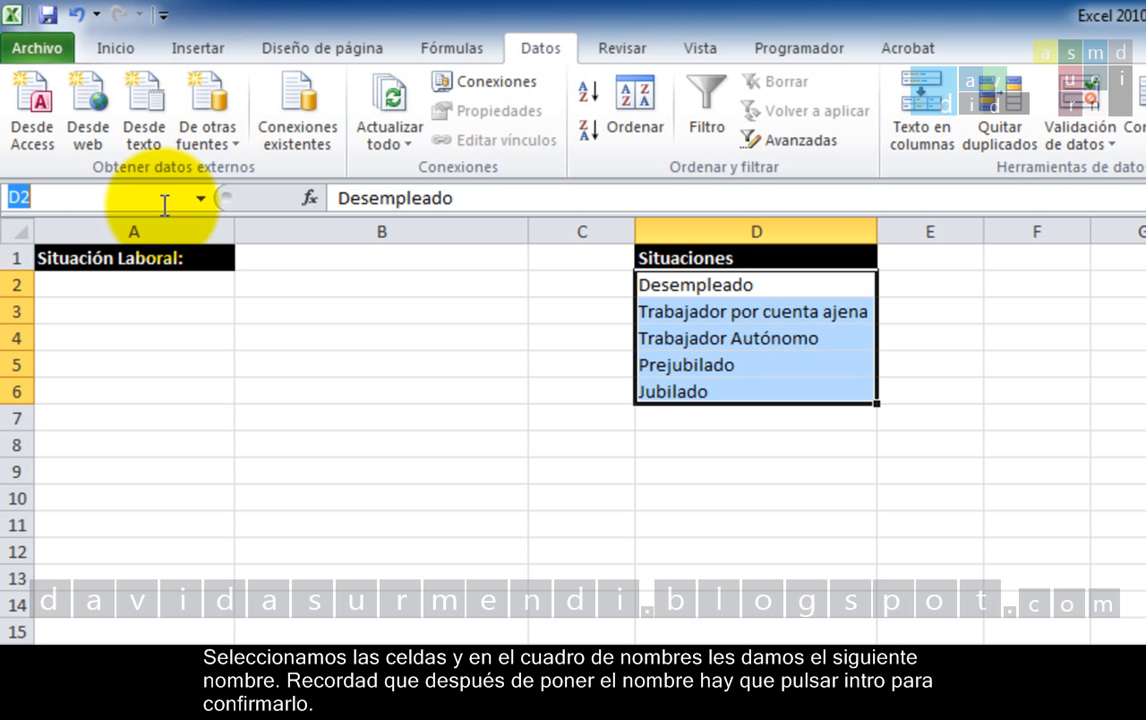
pyautogui.write('Situacione')
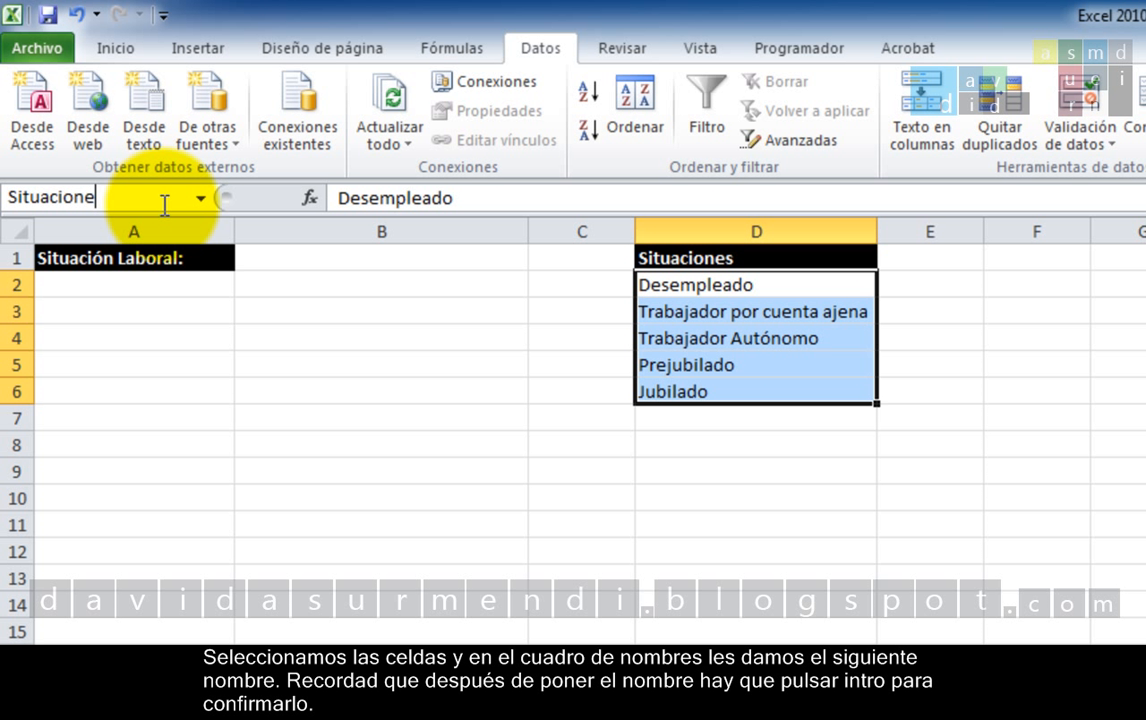
pyautogui.write('s')
pyautogui.press('Return')
# - Check which cells the name Situaciones covers by jumping to it from B10, outside the range
pyautogui.click(352, 492)
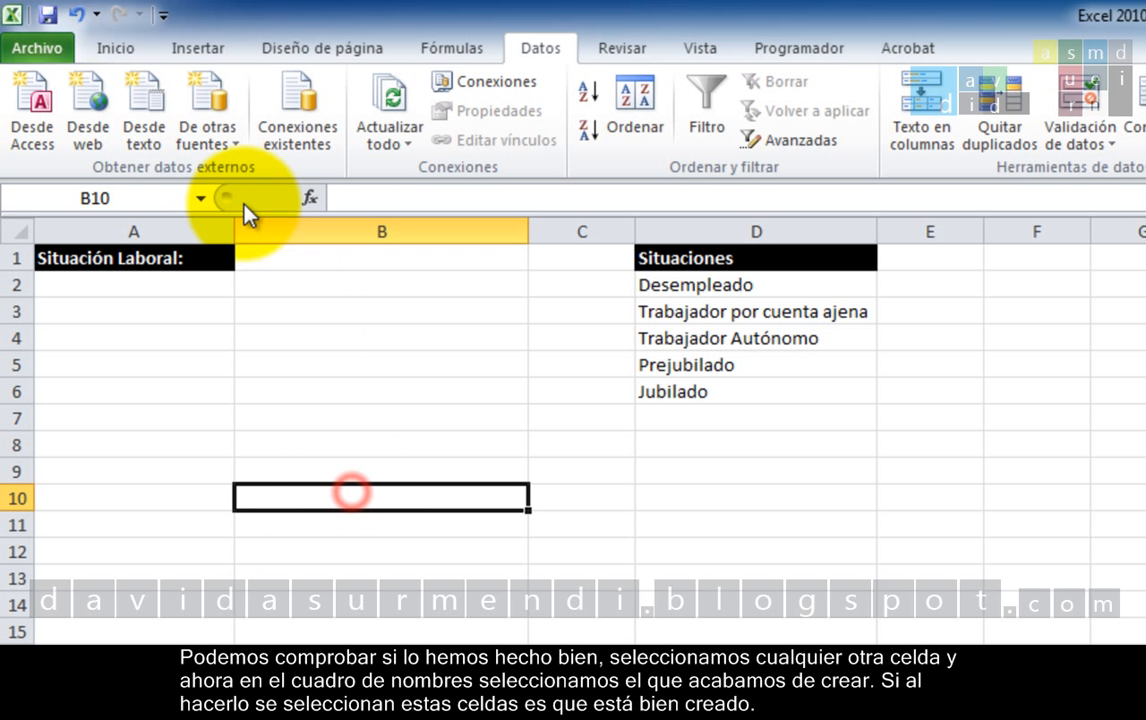
pyautogui.click(201, 198)
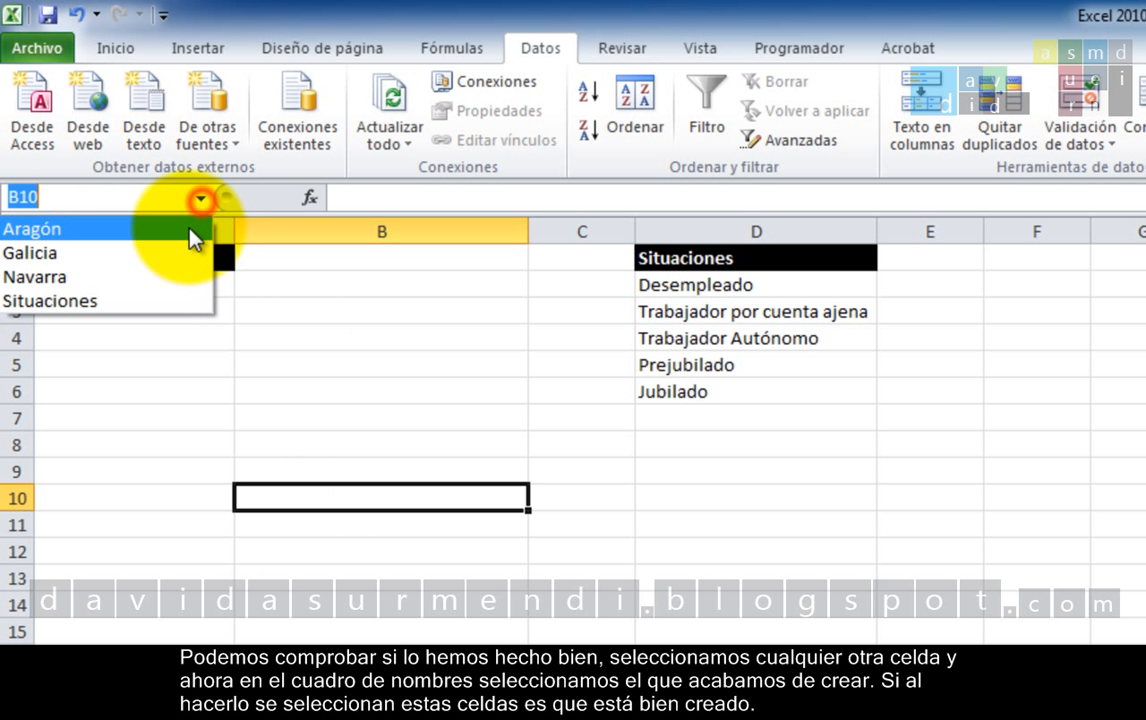
pyautogui.click(150, 302)
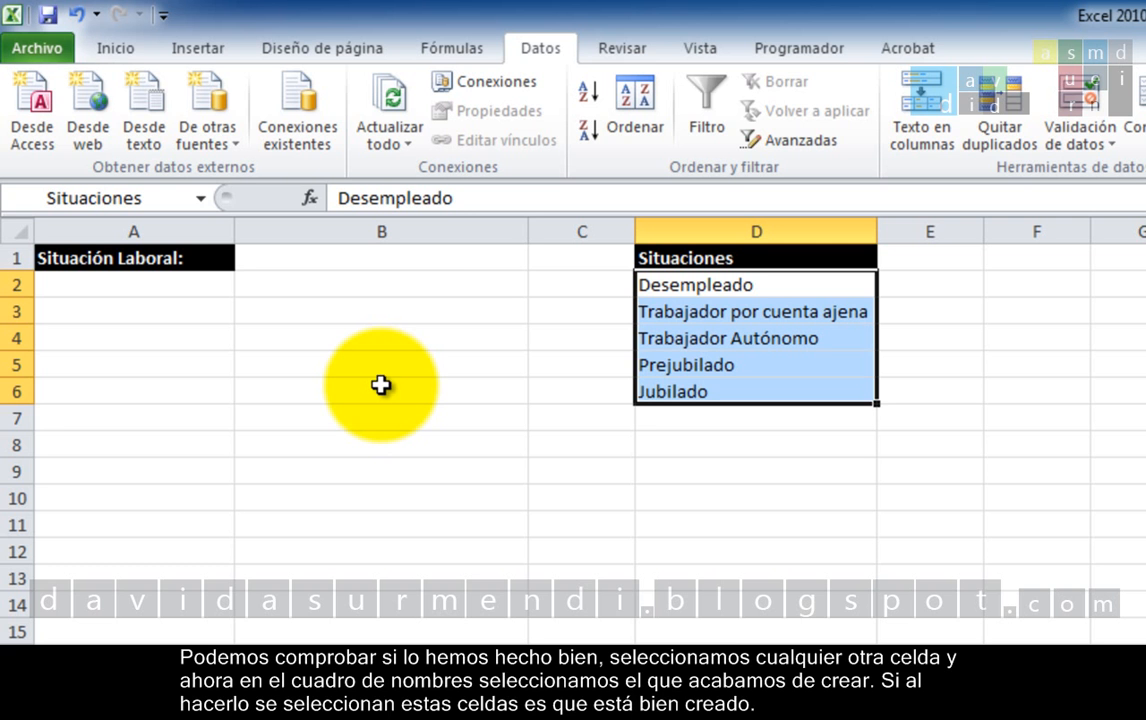
# - Change the source of B1's list validation to =Situaciones and turn on Omitir blancos
pyautogui.click(340, 260)
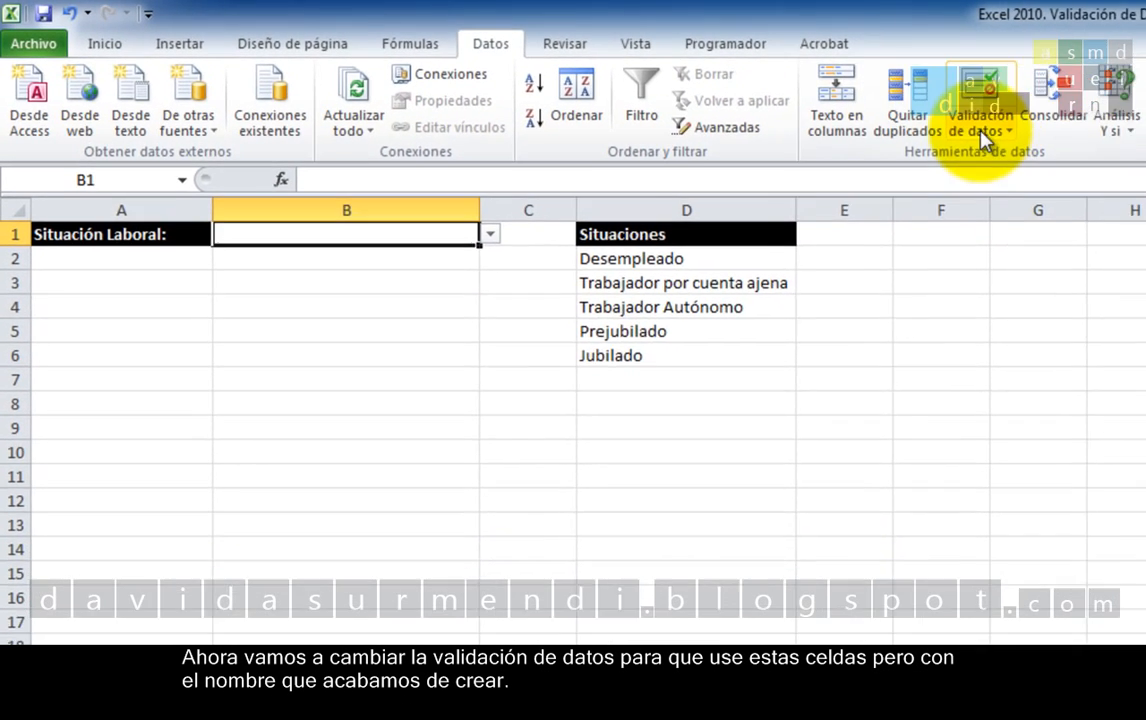
pyautogui.click(980, 125)
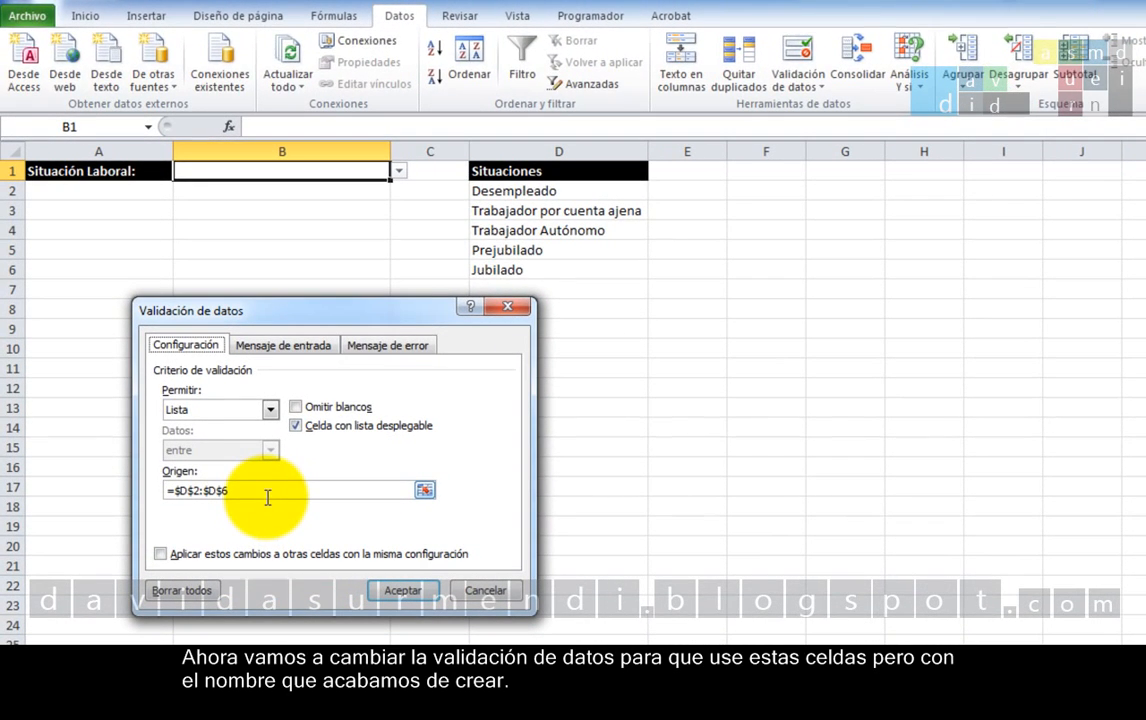
pyautogui.click(268, 497)
pyautogui.press('BackSpace')
pyautogui.press('BackSpace')
pyautogui.press('BackSpace')
pyautogui.press('BackSpace')
pyautogui.press('BackSpace')
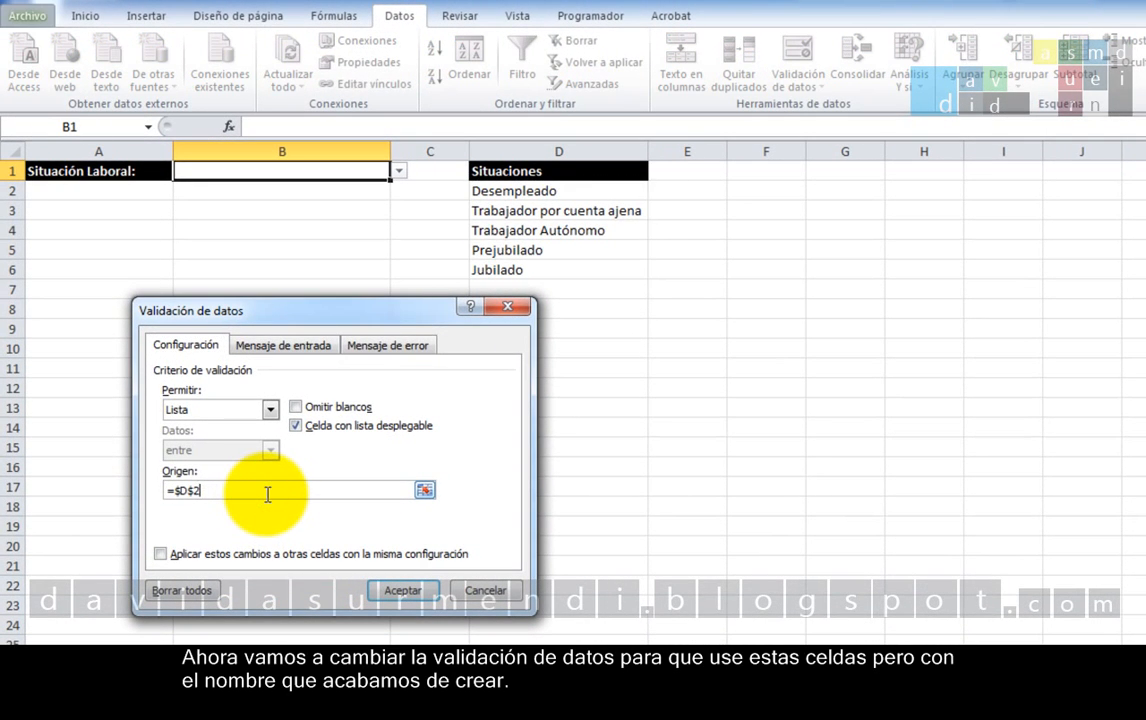
pyautogui.press('BackSpace')
pyautogui.press('BackSpace')
pyautogui.press('BackSpace')
pyautogui.press('BackSpace')
pyautogui.write('Situaciones')
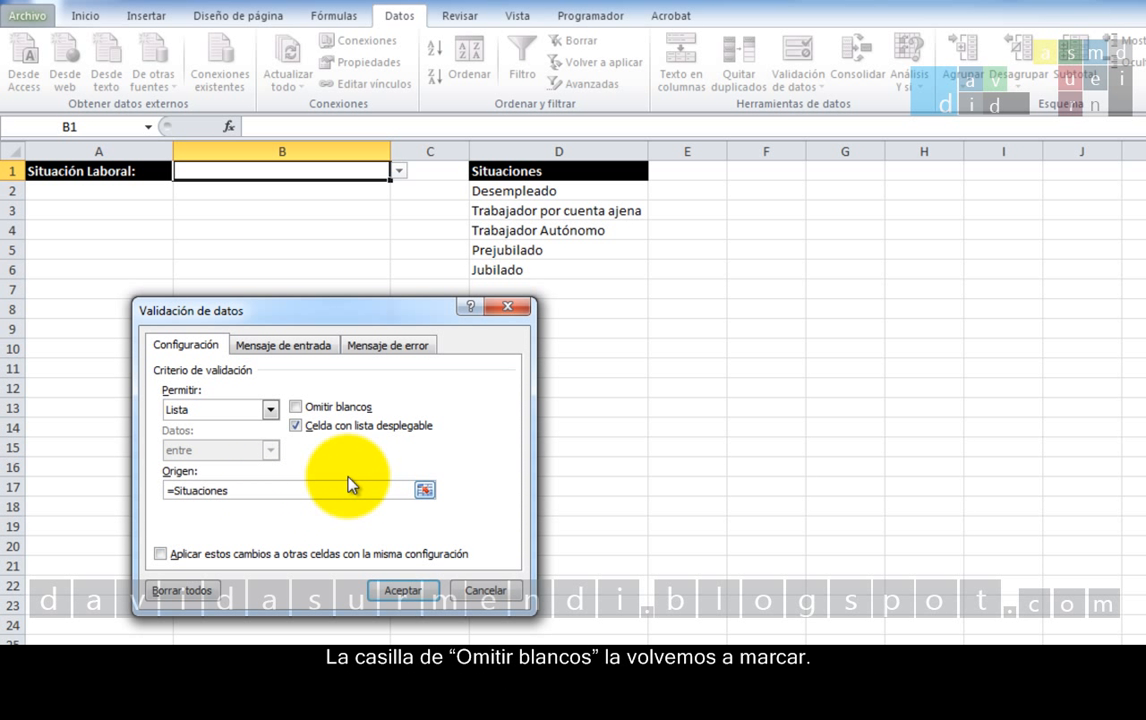
pyautogui.click(347, 410)
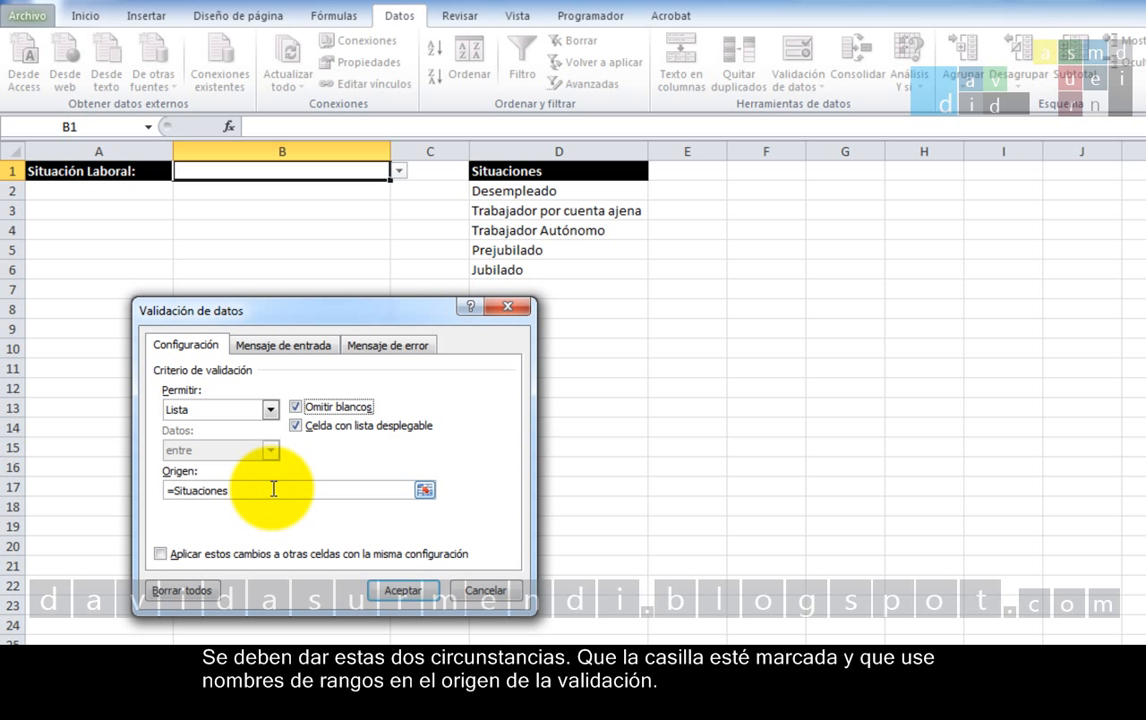
pyautogui.click(403, 592)
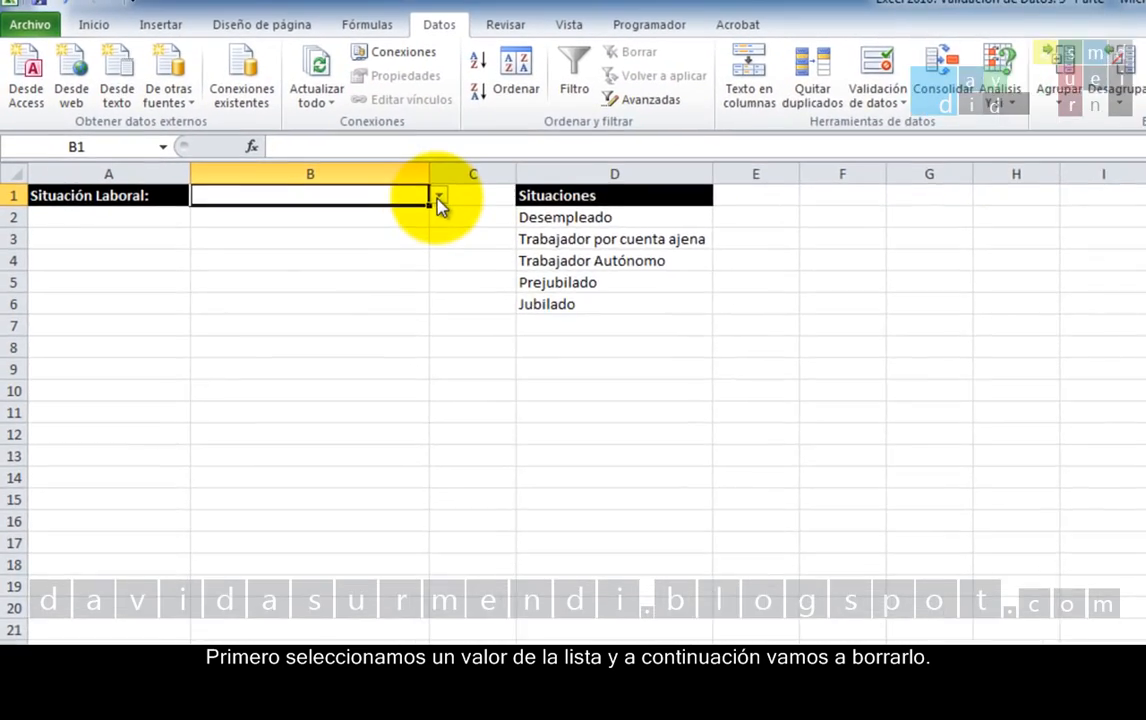
# - Choose Trabajador Autónomo from B1's list, erase its text in edit mode and confirm the cell as blank
pyautogui.click(399, 171)
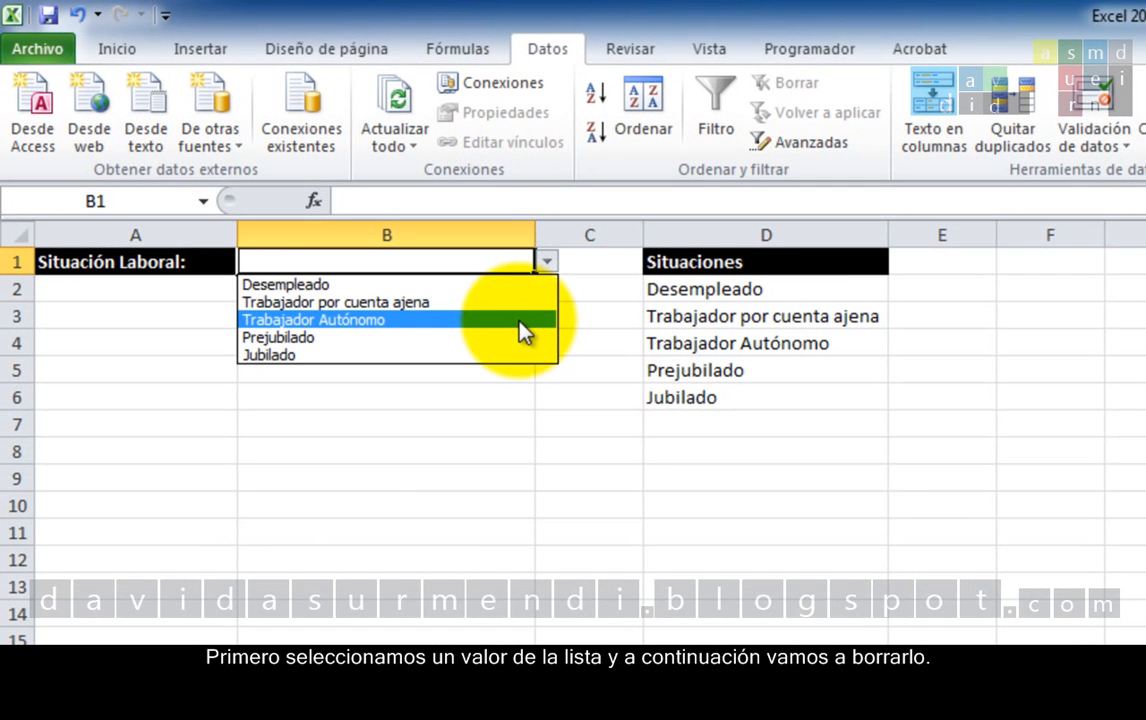
pyautogui.click(519, 320)
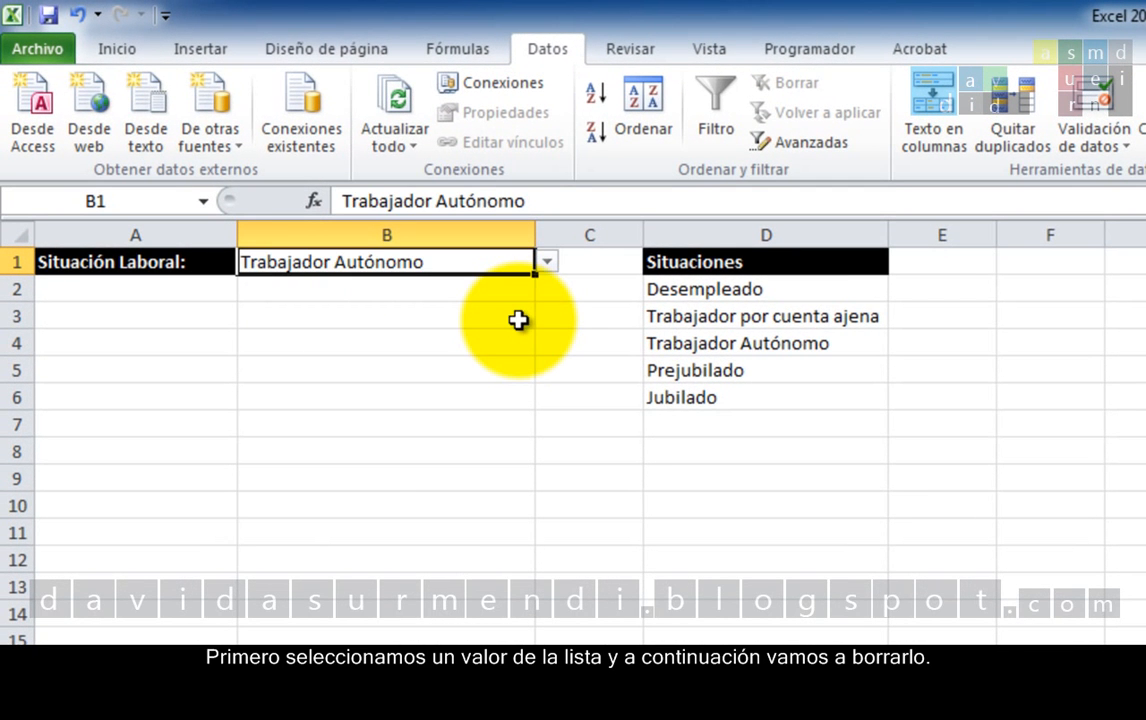
pyautogui.doubleClick(503, 256)
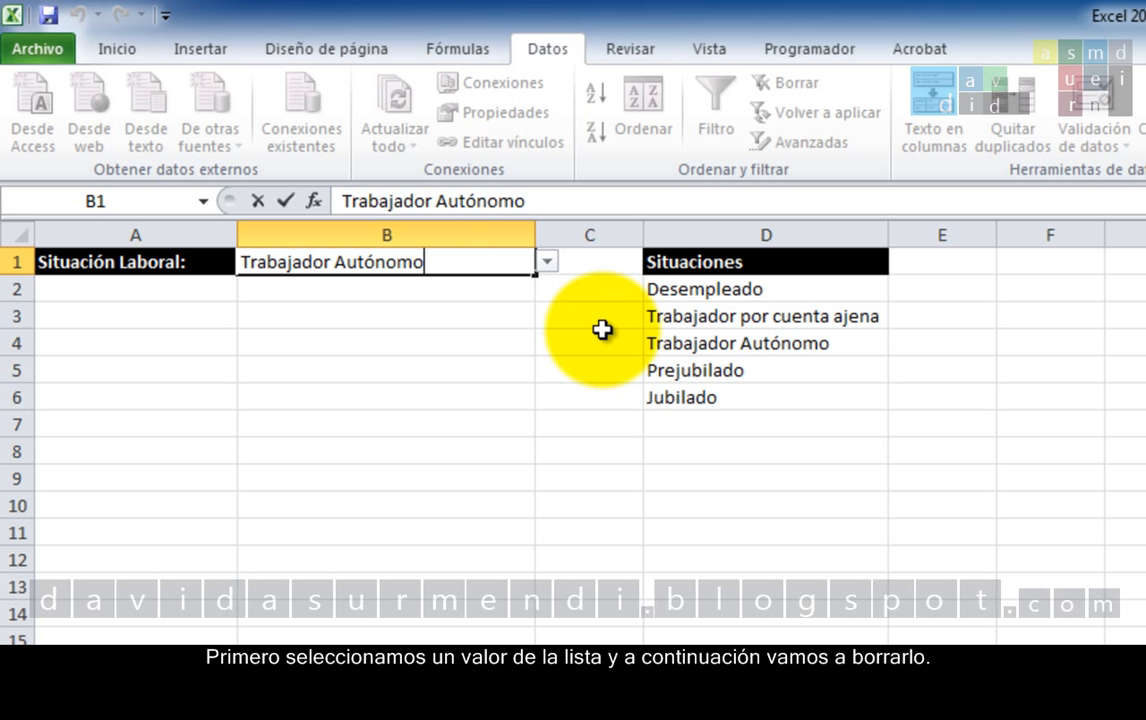
pyautogui.press('BackSpace')
pyautogui.press('BackSpace')
pyautogui.press('BackSpace')
pyautogui.press('BackSpace')
pyautogui.press('BackSpace')
pyautogui.press('BackSpace')
pyautogui.press('BackSpace')
pyautogui.press('BackSpace')
pyautogui.press('BackSpace')
pyautogui.press('BackSpace')
pyautogui.press('BackSpace')
pyautogui.press('BackSpace')
pyautogui.press('BackSpace')
pyautogui.press('BackSpace')
pyautogui.press('BackSpace')
pyautogui.press('BackSpace')
pyautogui.press('BackSpace')
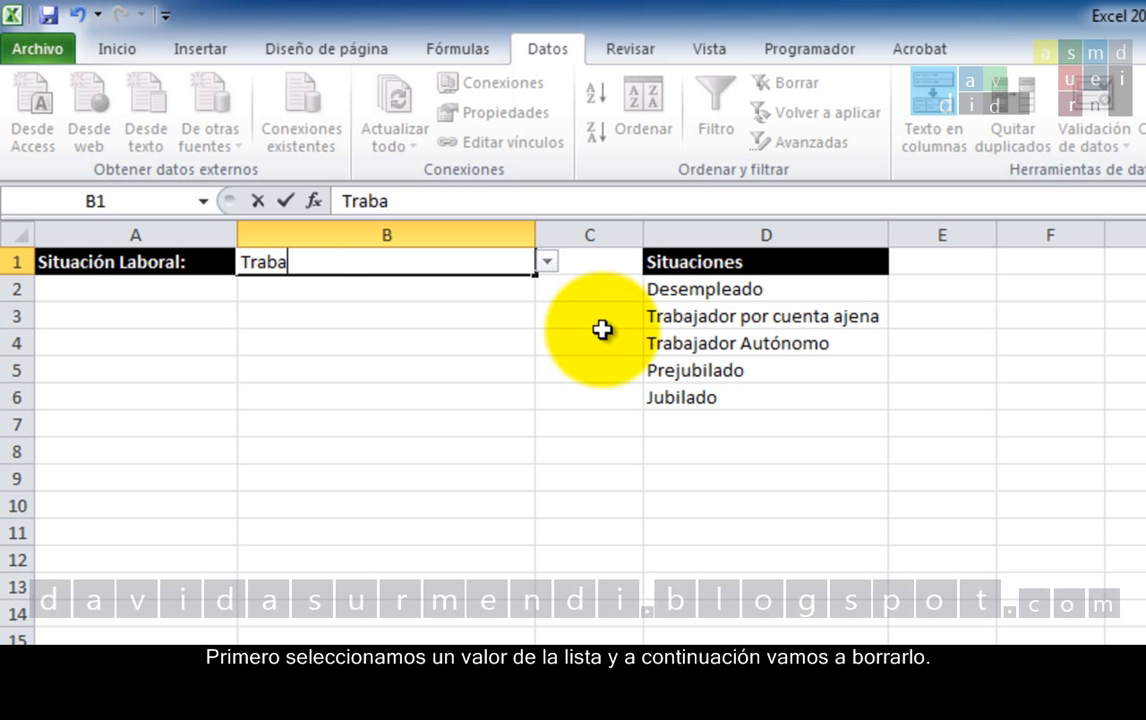
pyautogui.press('BackSpace')
pyautogui.press('BackSpace')
pyautogui.press('Return')
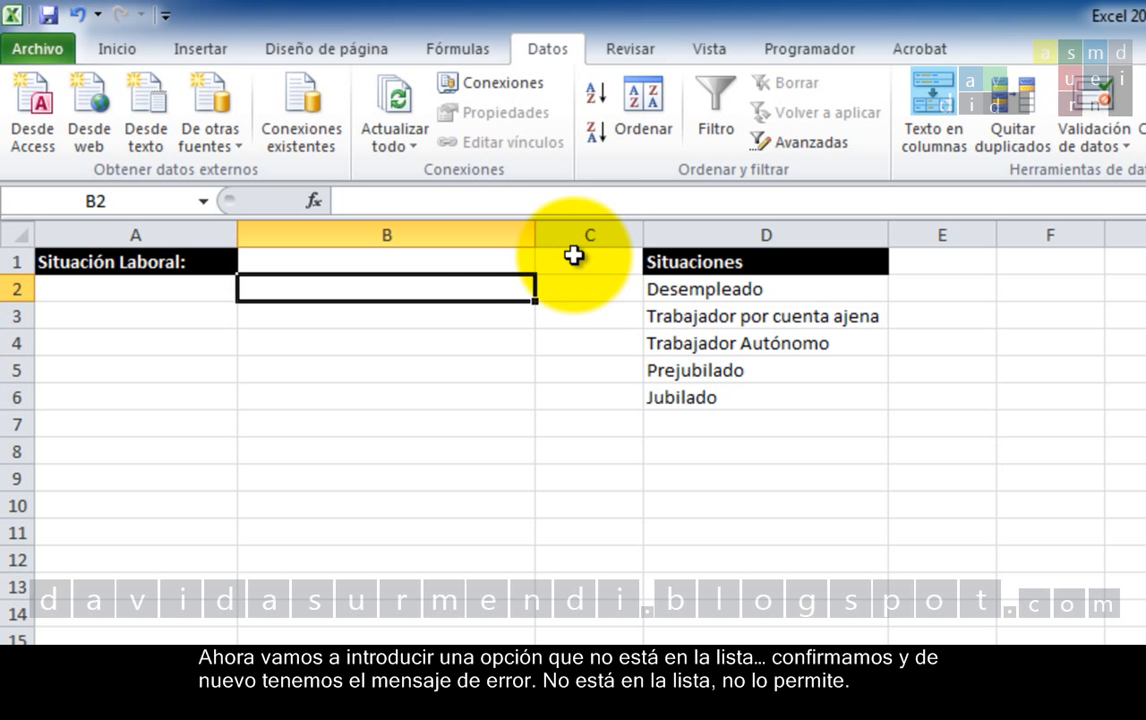
# - Try to enter Excedencia in B1 while the Situaciones list has no empty cells, and cancel the entry
pyautogui.click(512, 261)
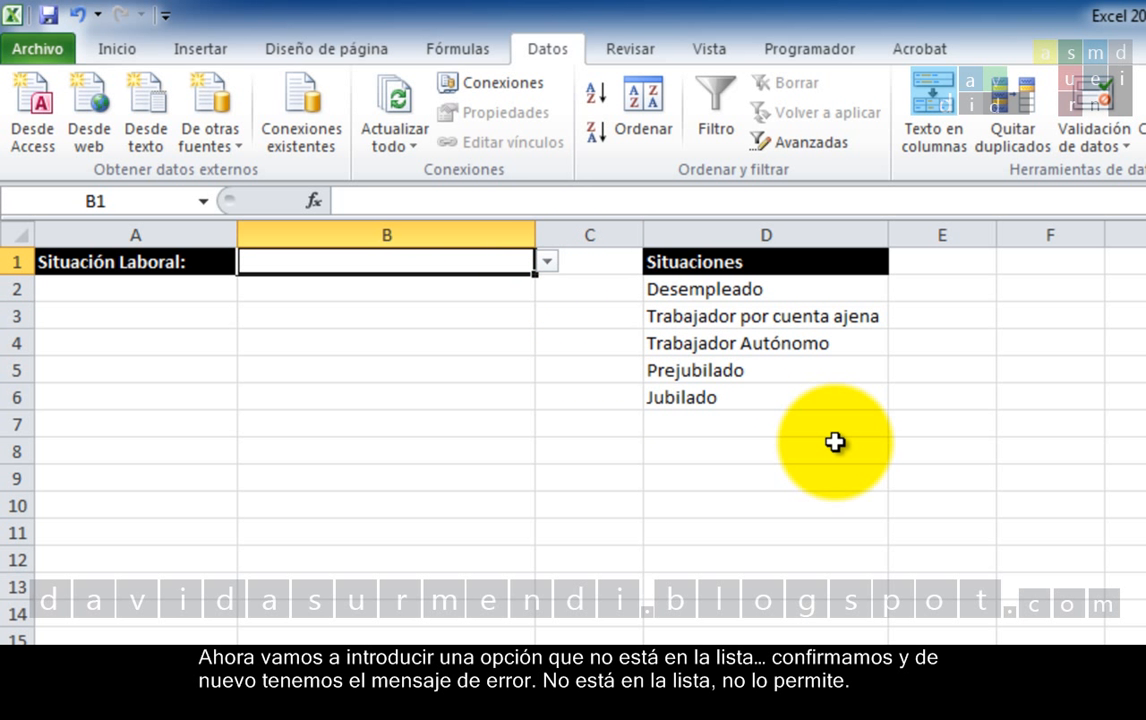
pyautogui.write('Excedenc')
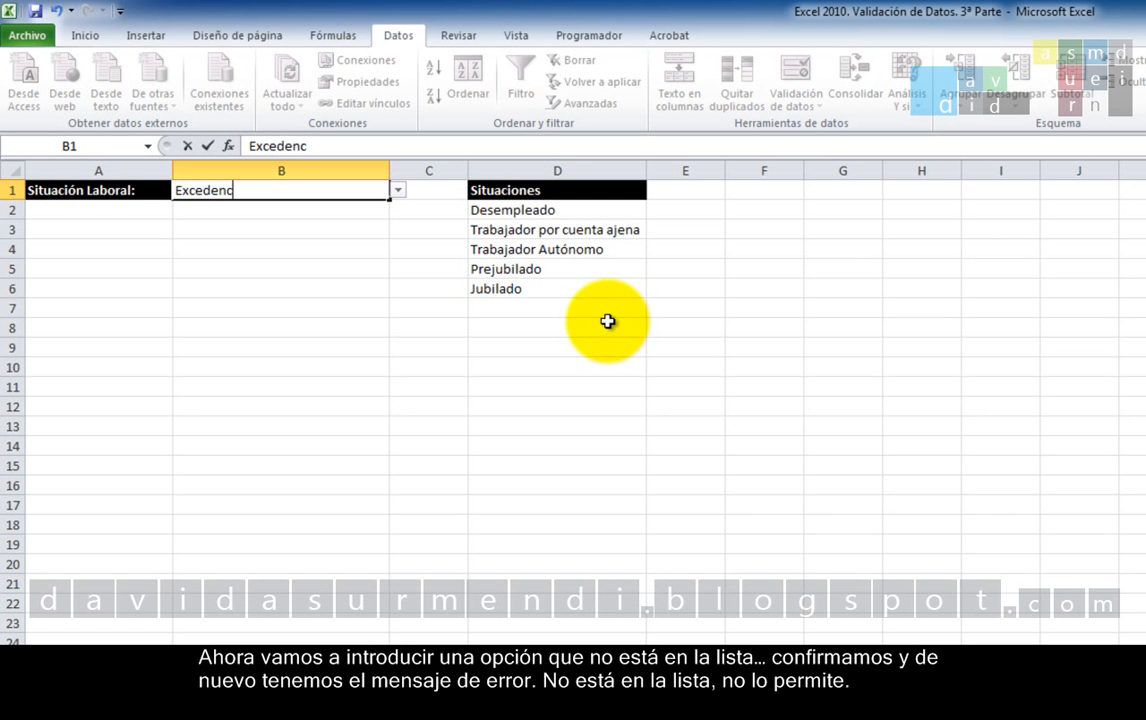
pyautogui.write('ia')
pyautogui.press('Return')
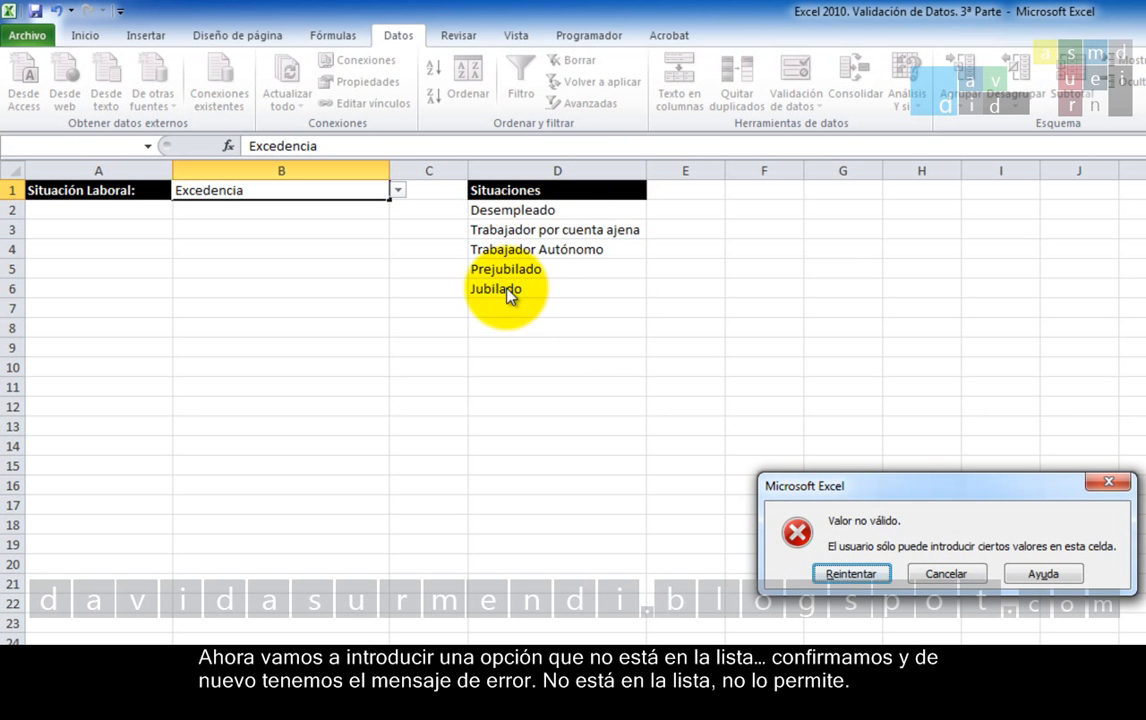
pyautogui.click(945, 579)
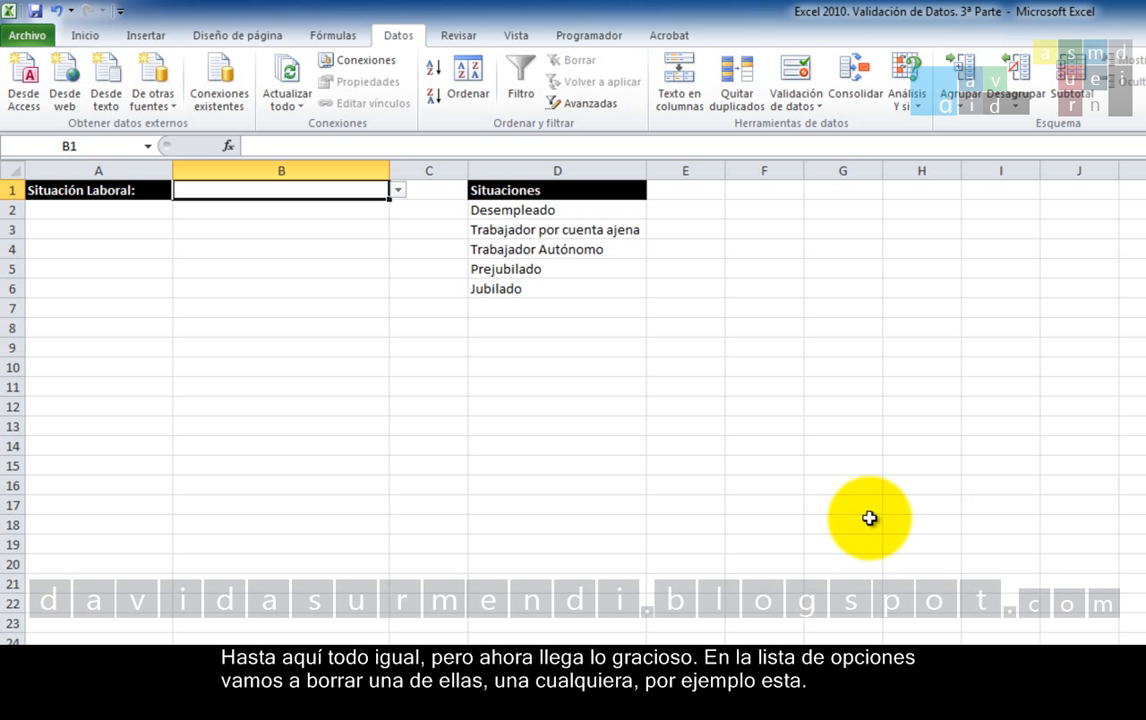
# - Clear Prejubilado from D5 in the source list, and enter Excedencia in B1
pyautogui.click(592, 272)
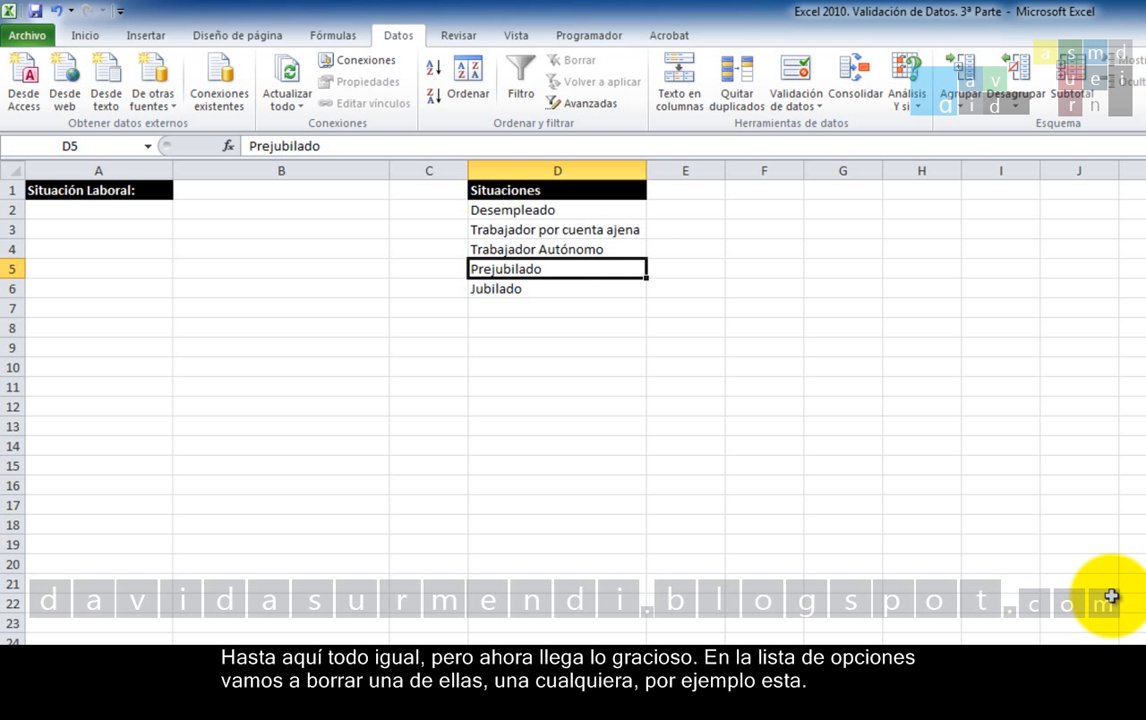
pyautogui.press('Delete')
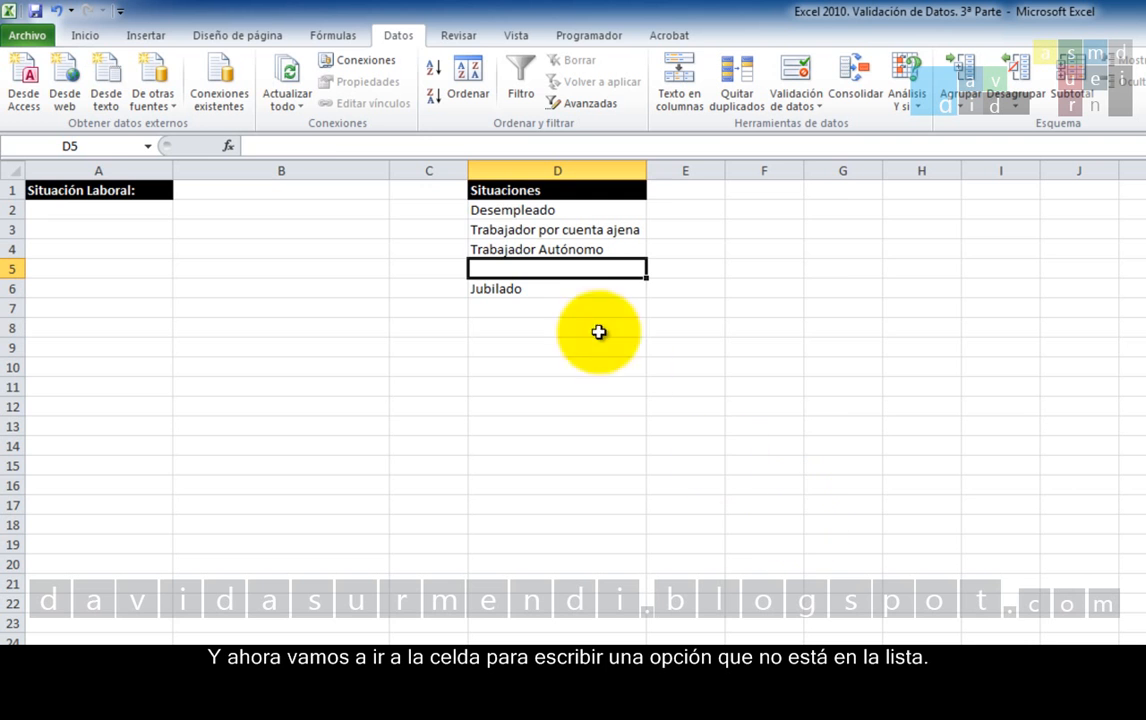
pyautogui.click(323, 192)
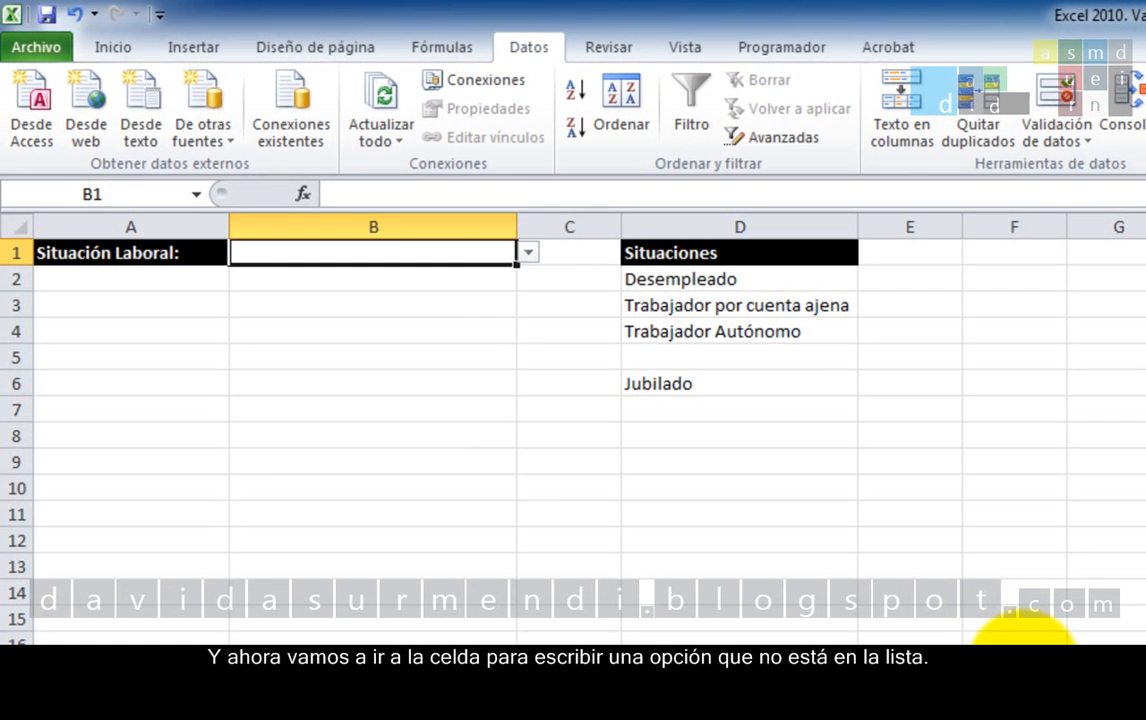
pyautogui.write('Excedenc')
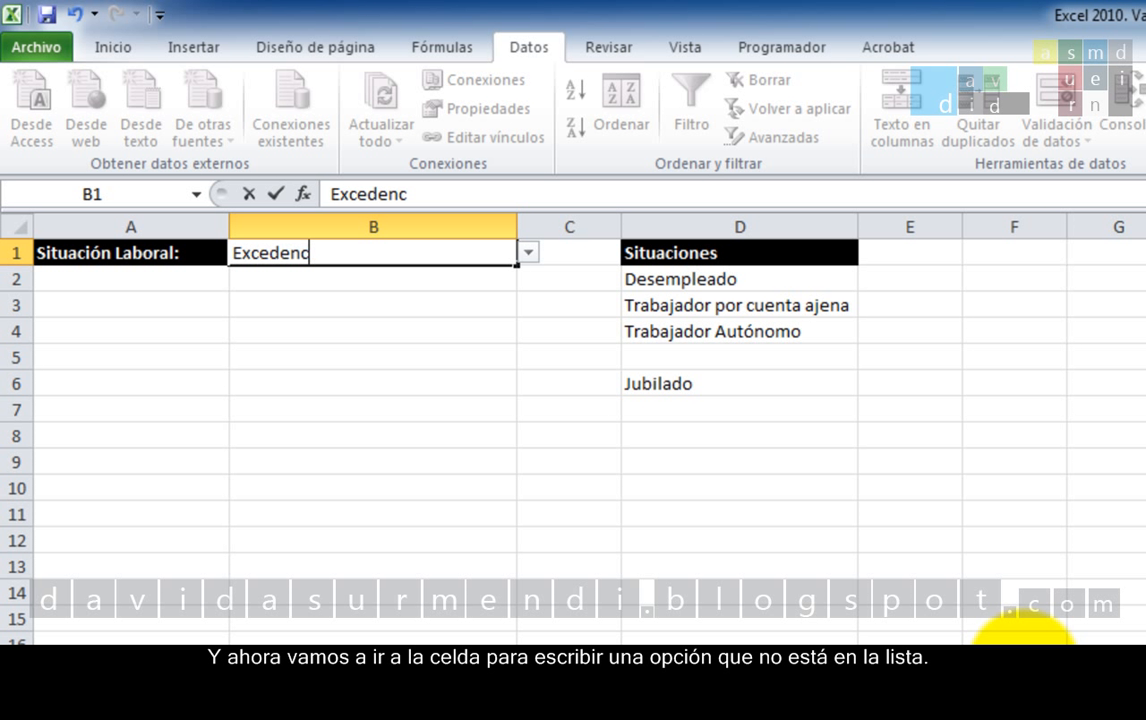
pyautogui.write('ia')
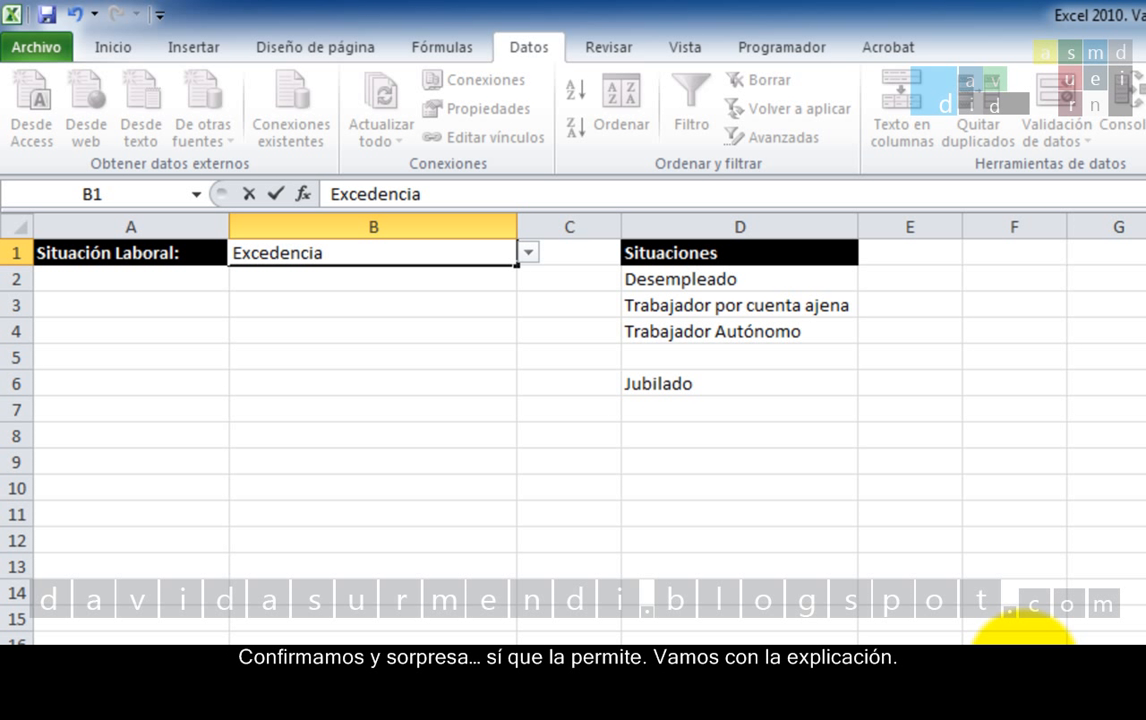
pyautogui.press('Return')
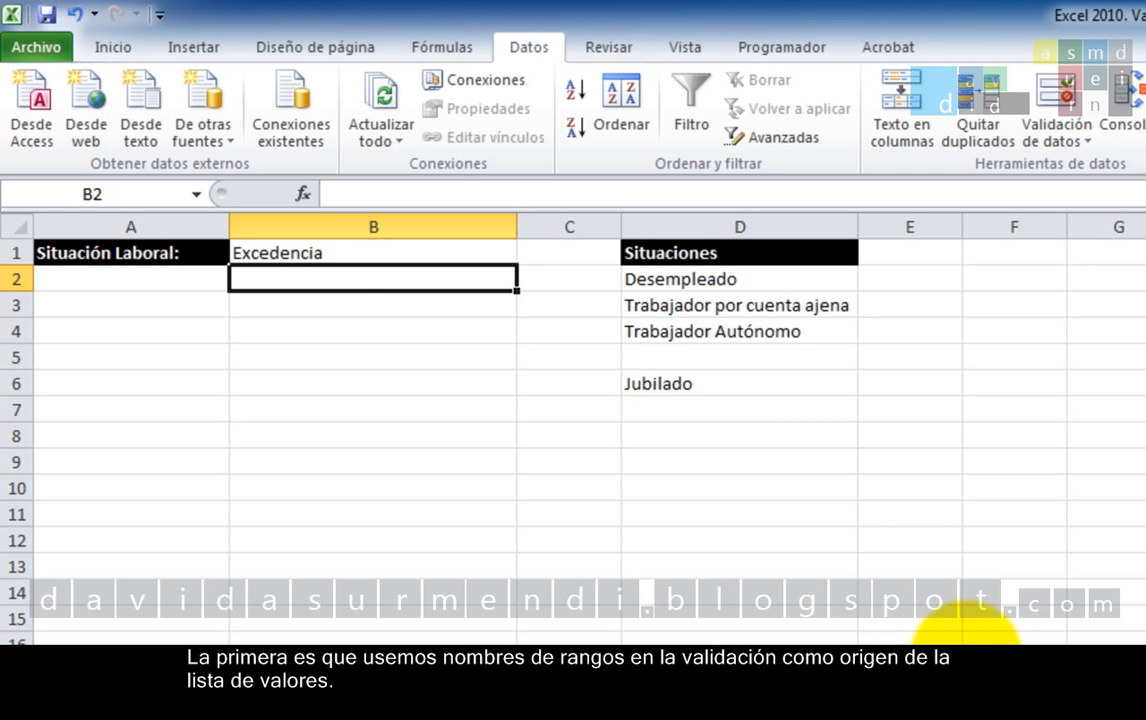
# - Examine the source and the Omitir blancos option in B1's data validation without changing them
pyautogui.click(335, 252)
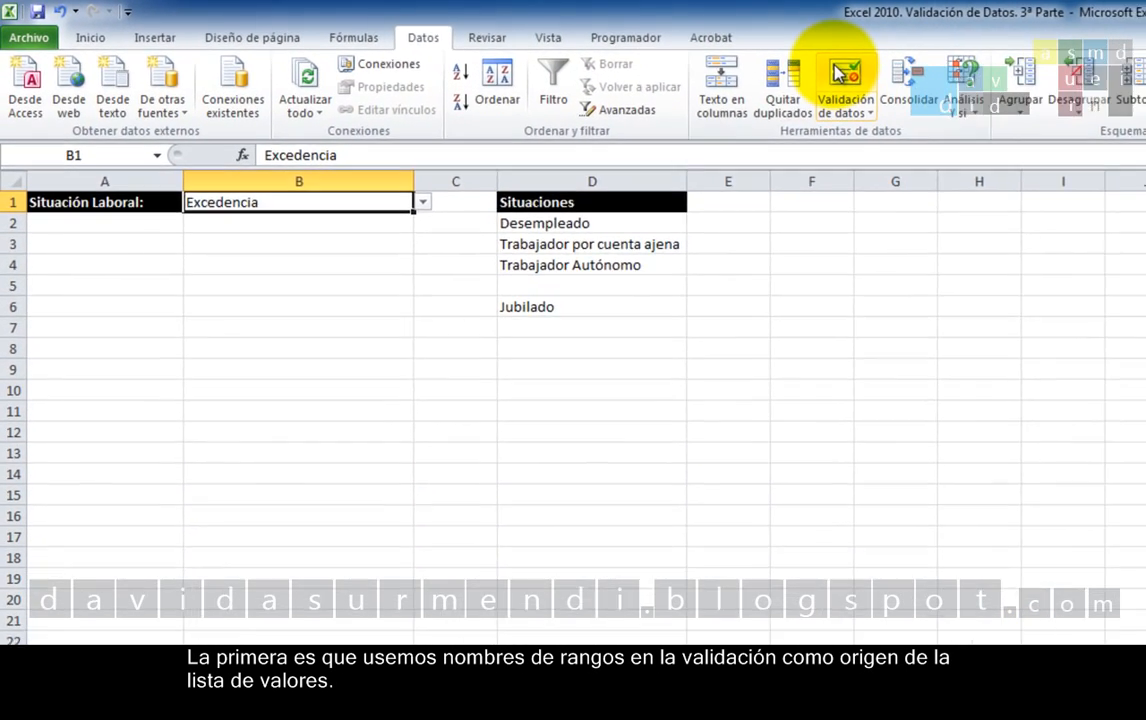
pyautogui.click(837, 68)
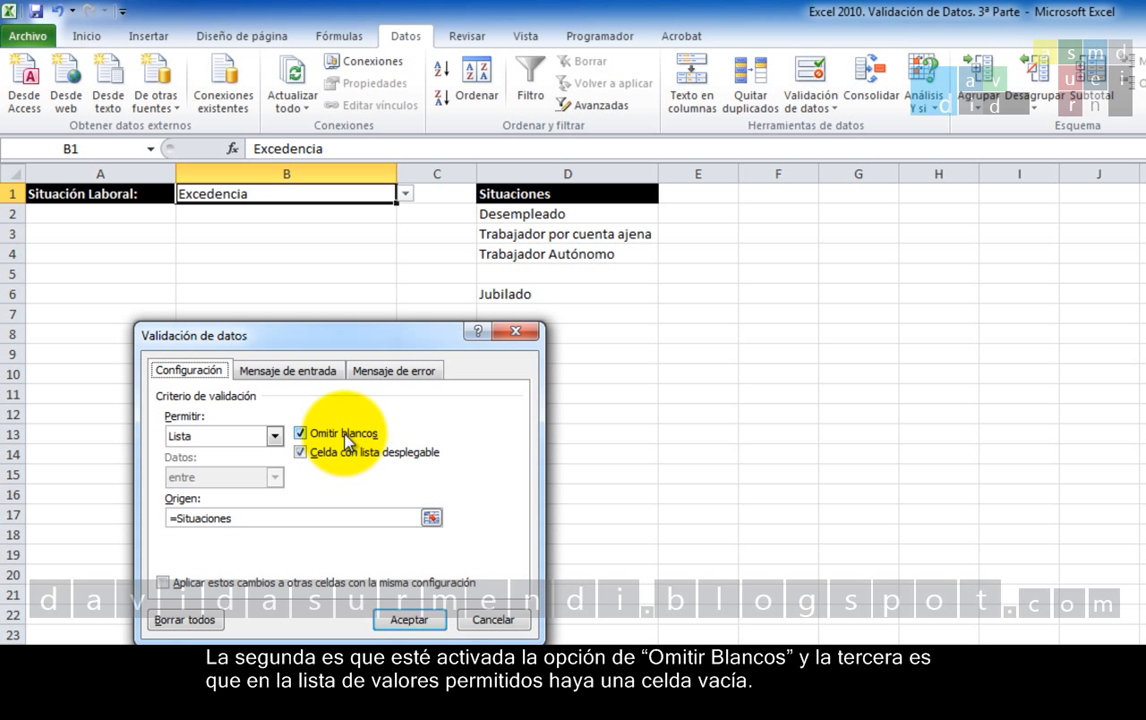
pyautogui.click(495, 619)
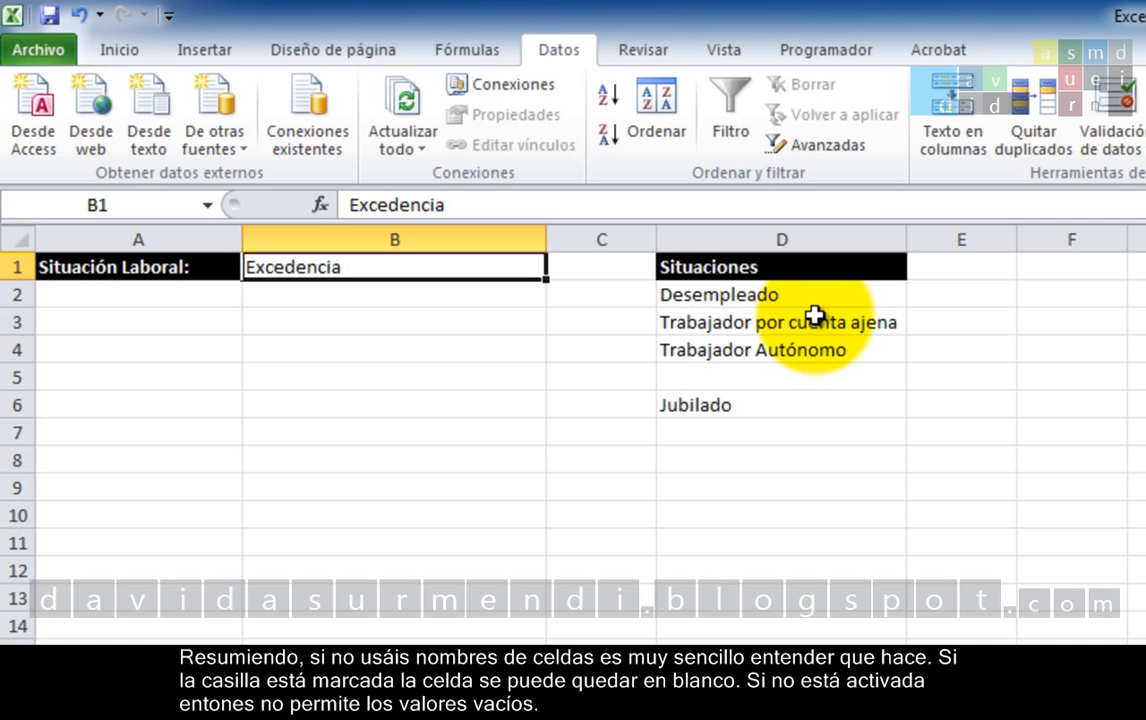
pyautogui.click(1092, 108)
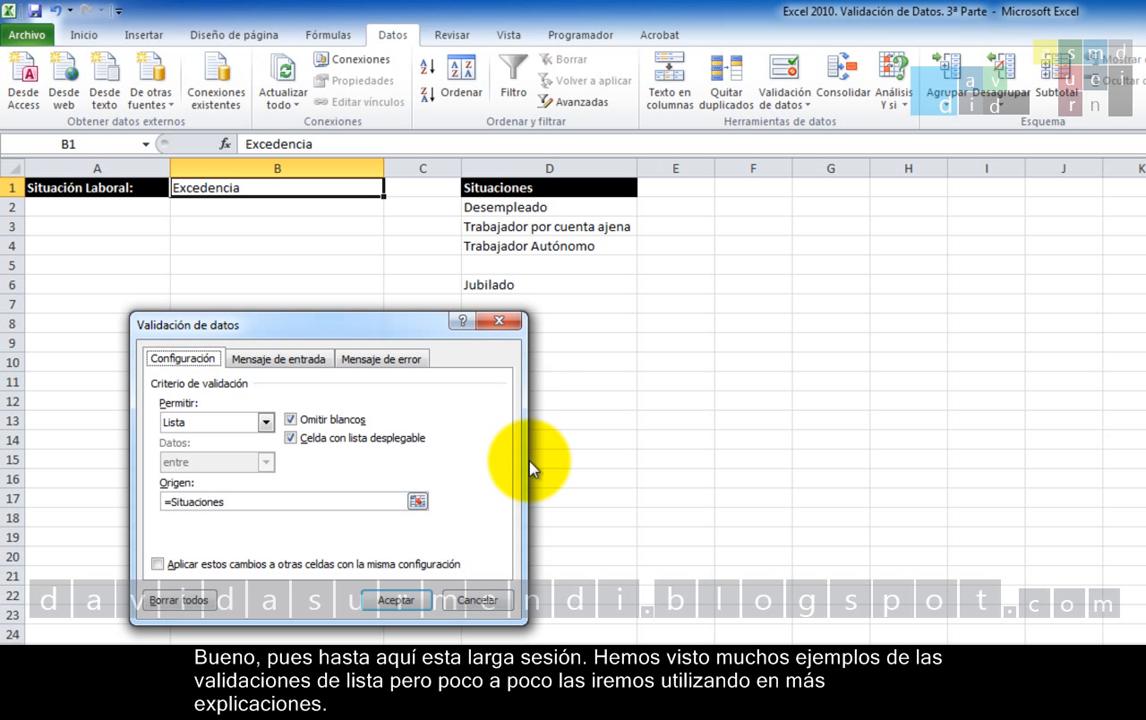
pyautogui.click(477, 600)
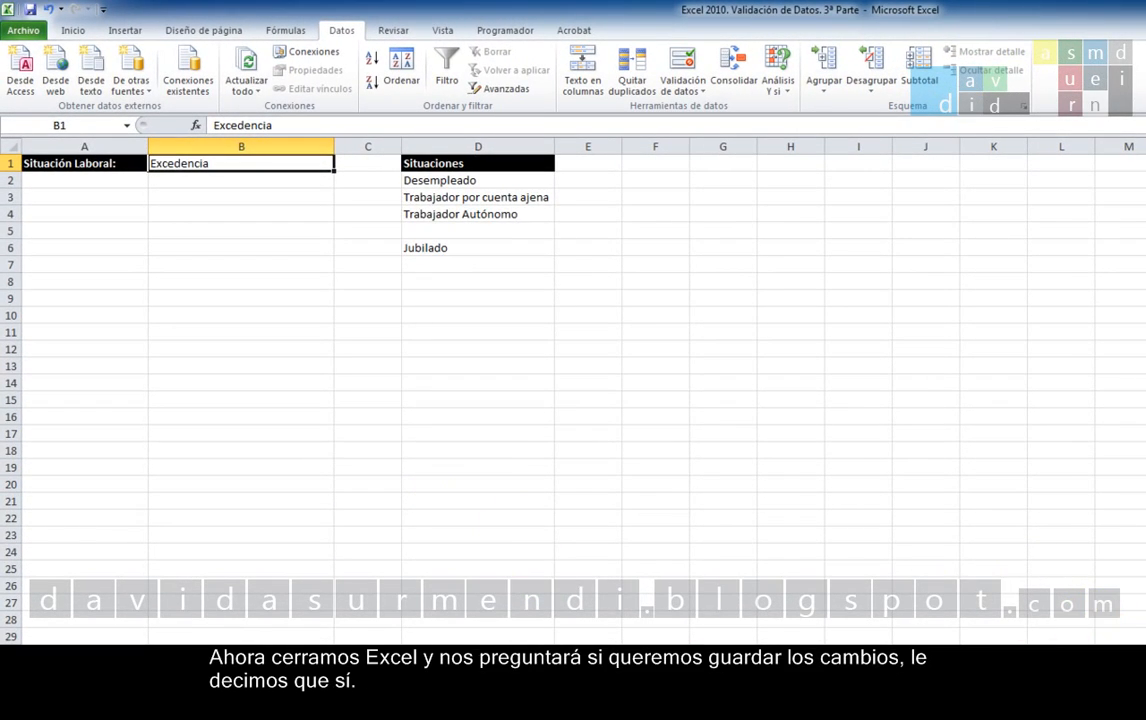
# - Close the workbook and save it as Excel 2010. Validación de Datos. 3ª Parte in the Libro de Excel habilitado para macros format
pyautogui.click(1140, 8)
pyautogui.click(733, 487)
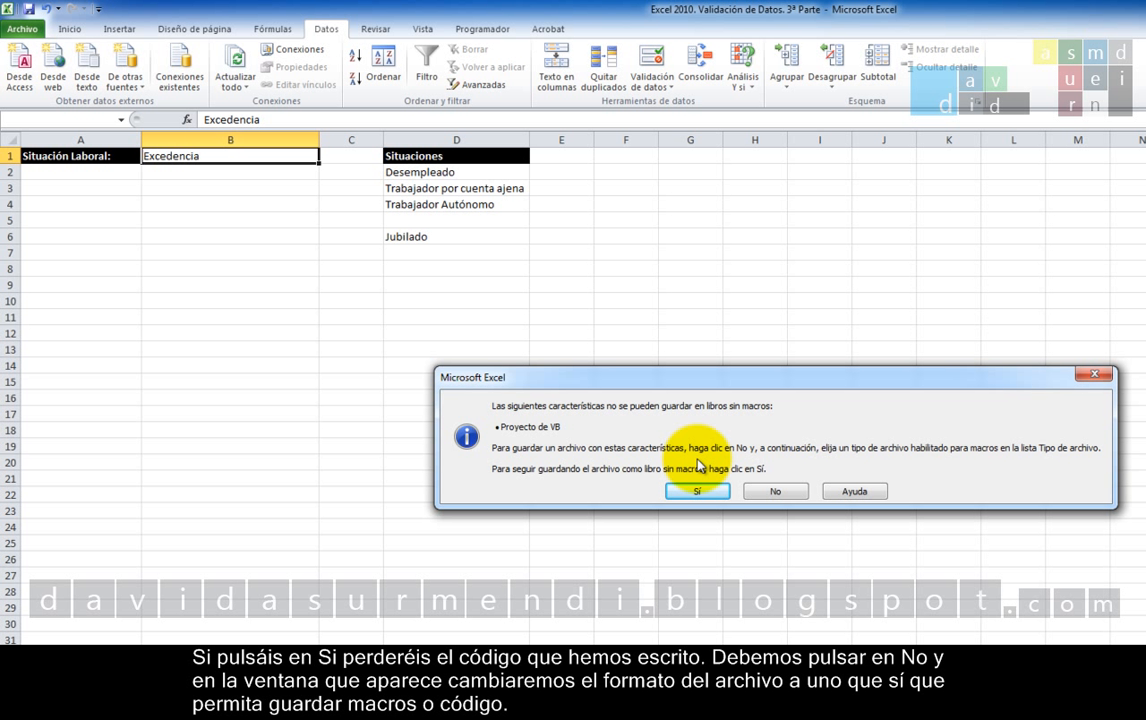
pyautogui.click(779, 490)
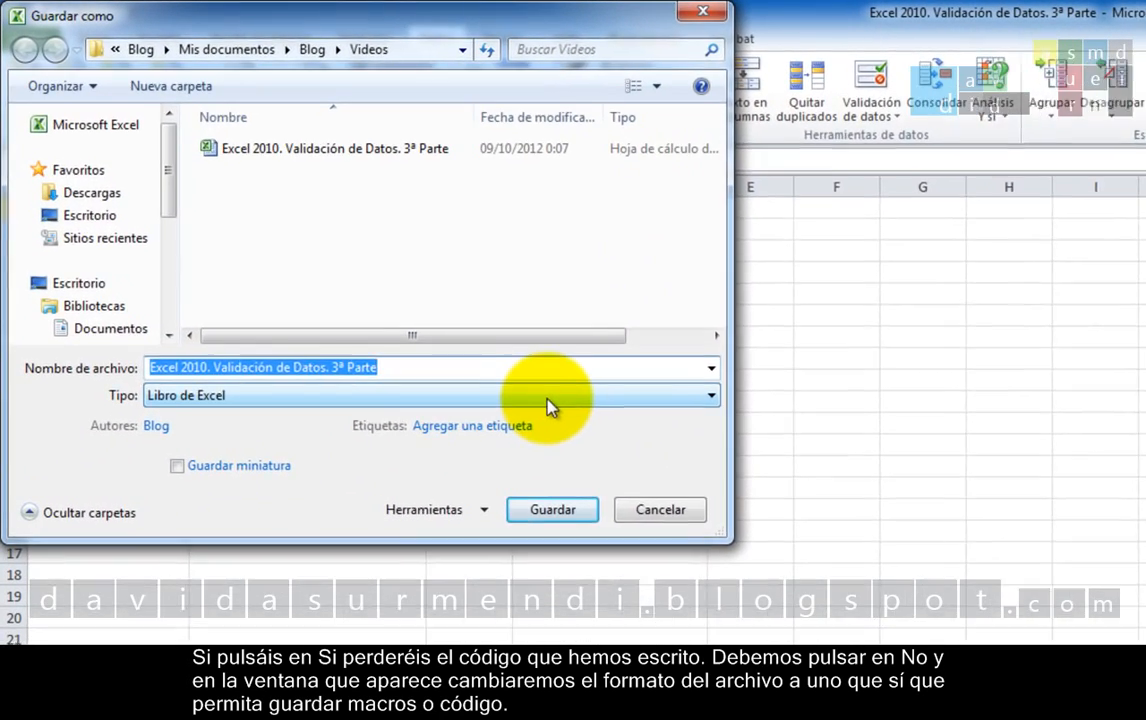
pyautogui.click(548, 400)
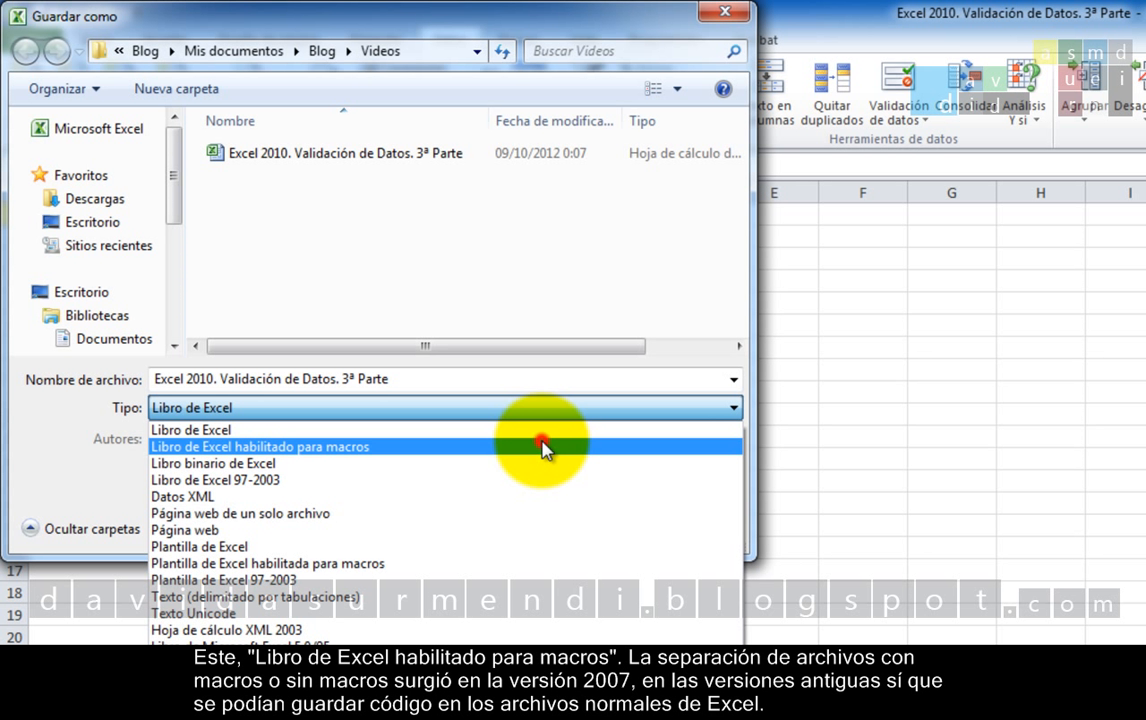
pyautogui.click(545, 448)
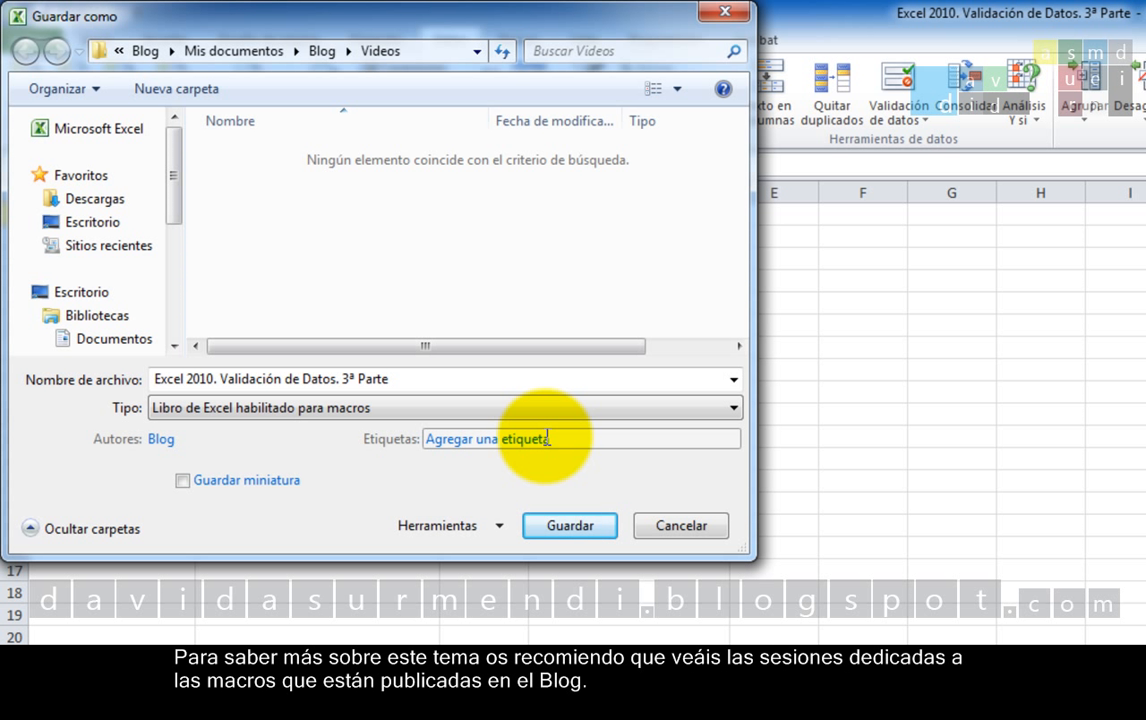
pyautogui.click(589, 532)
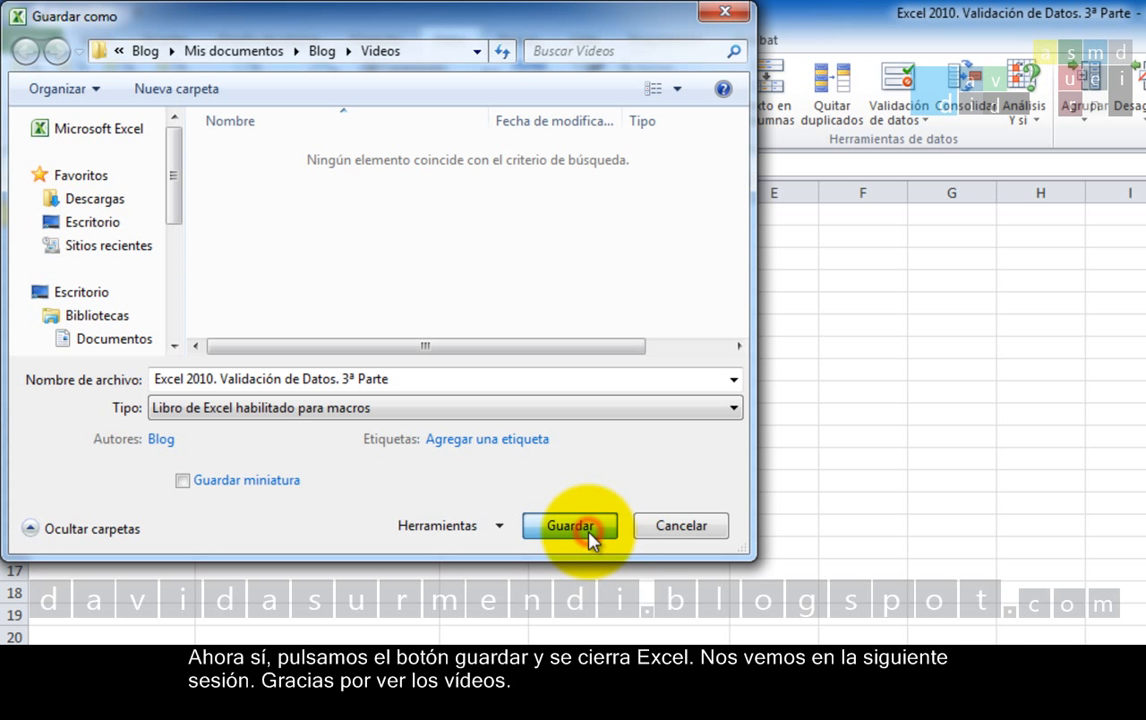